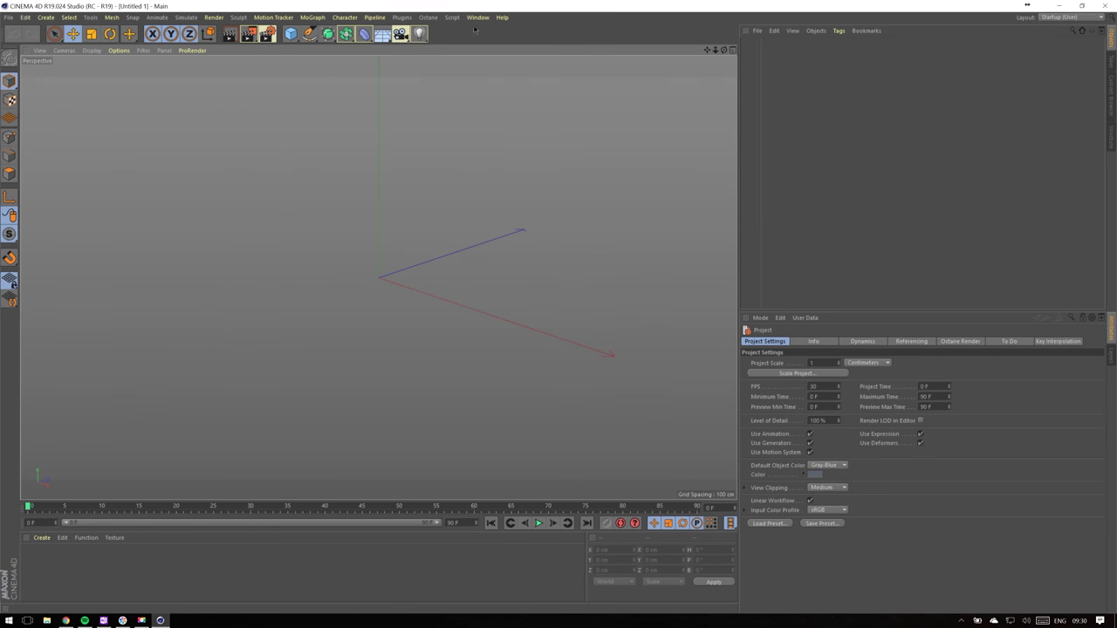
- Open the command customization window and create a new empty palette, placing both windows over the viewport
{"action": "left_click", "coordinate": [478, 17]}
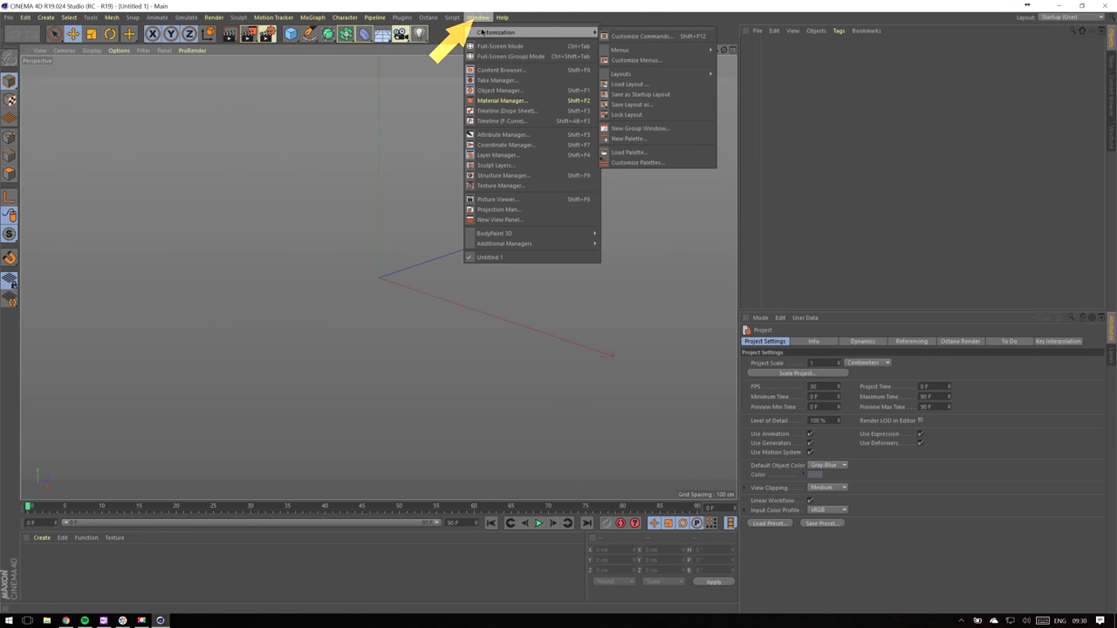
{"action": "left_click", "coordinate": [637, 37]}
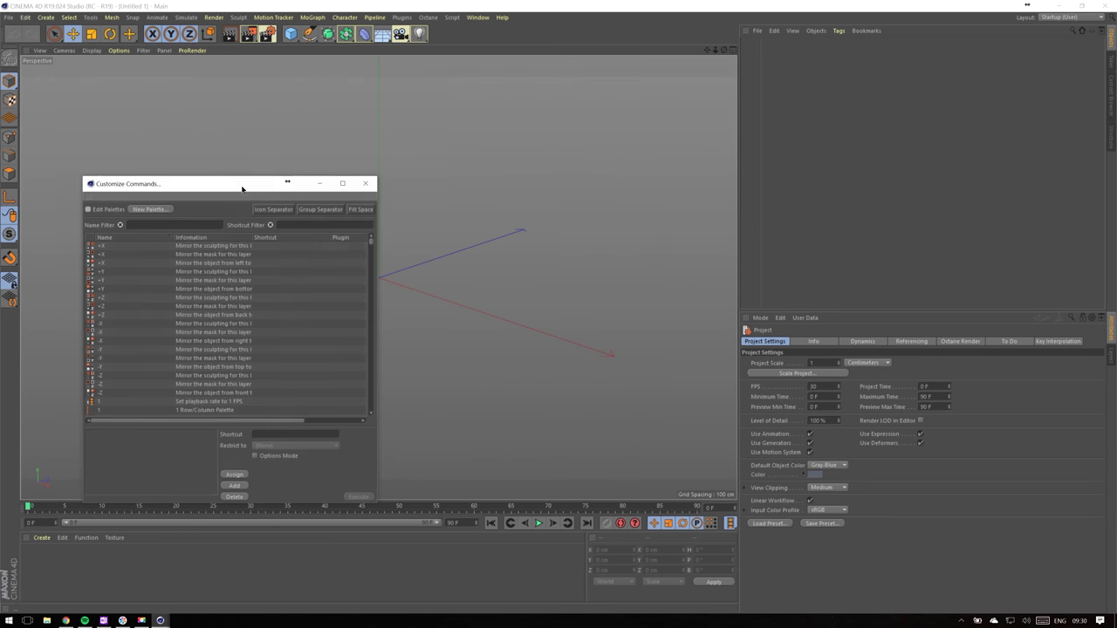
{"action": "left_click_drag", "start_coordinate": [241, 189], "coordinate": [544, 112]}
{"action": "left_click", "coordinate": [452, 138]}
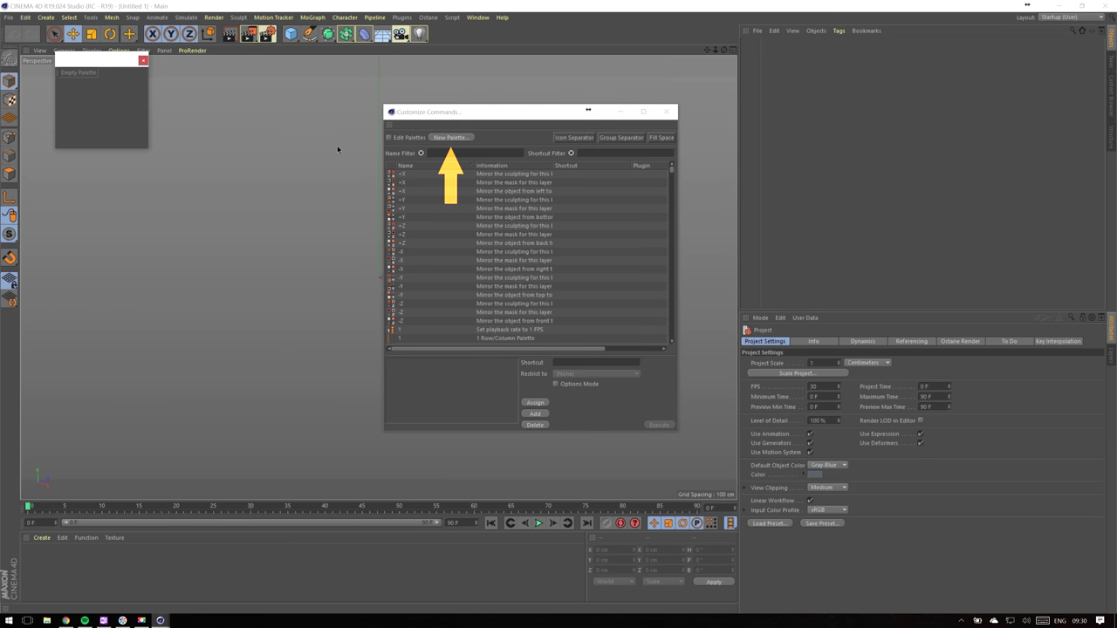
{"action": "left_click_drag", "start_coordinate": [103, 67], "coordinate": [256, 122]}
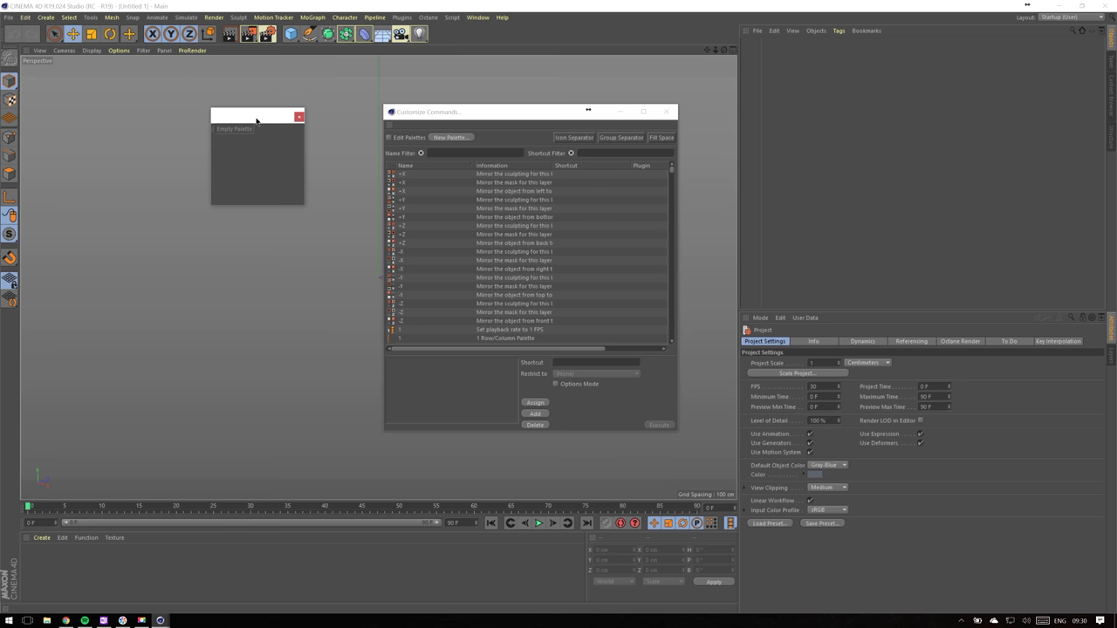
- Filter the commands for "transfer" and add the Transfer command to the empty palette
{"action": "left_click", "coordinate": [471, 153]}
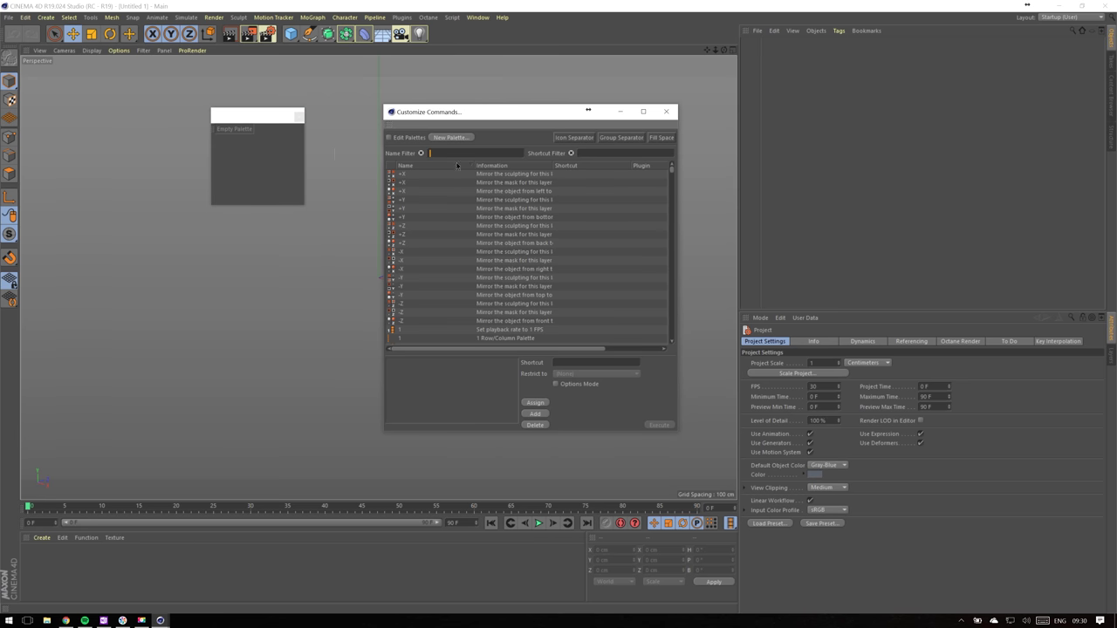
{"action": "type", "text": "transfer"}
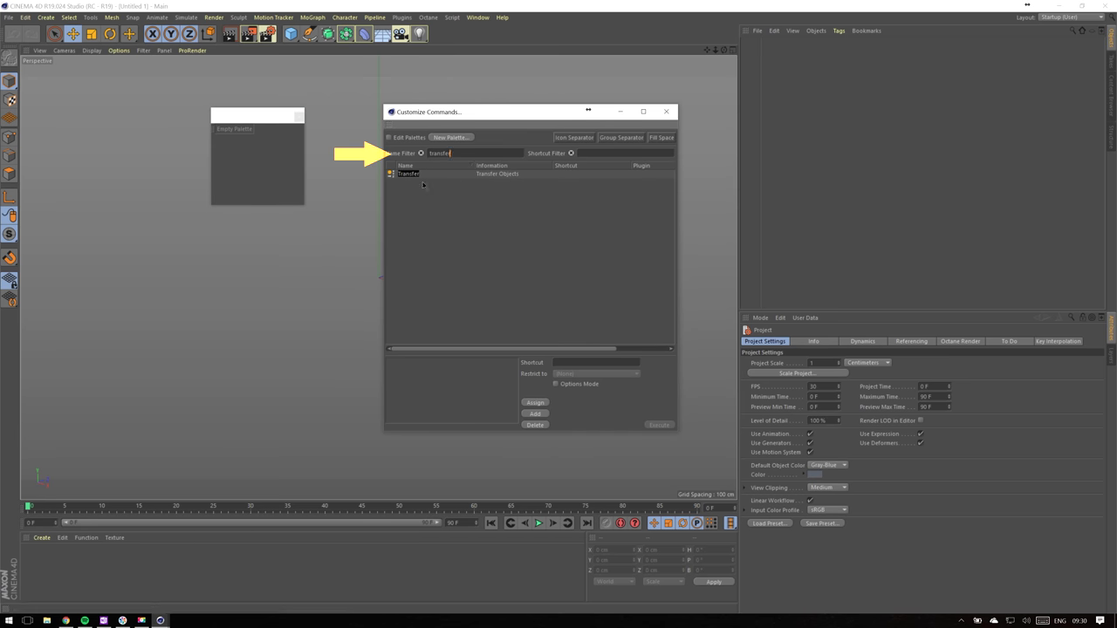
{"action": "left_click_drag", "start_coordinate": [408, 173], "coordinate": [282, 172]}
{"action": "left_click_drag", "start_coordinate": [225, 133], "coordinate": [223, 132]}
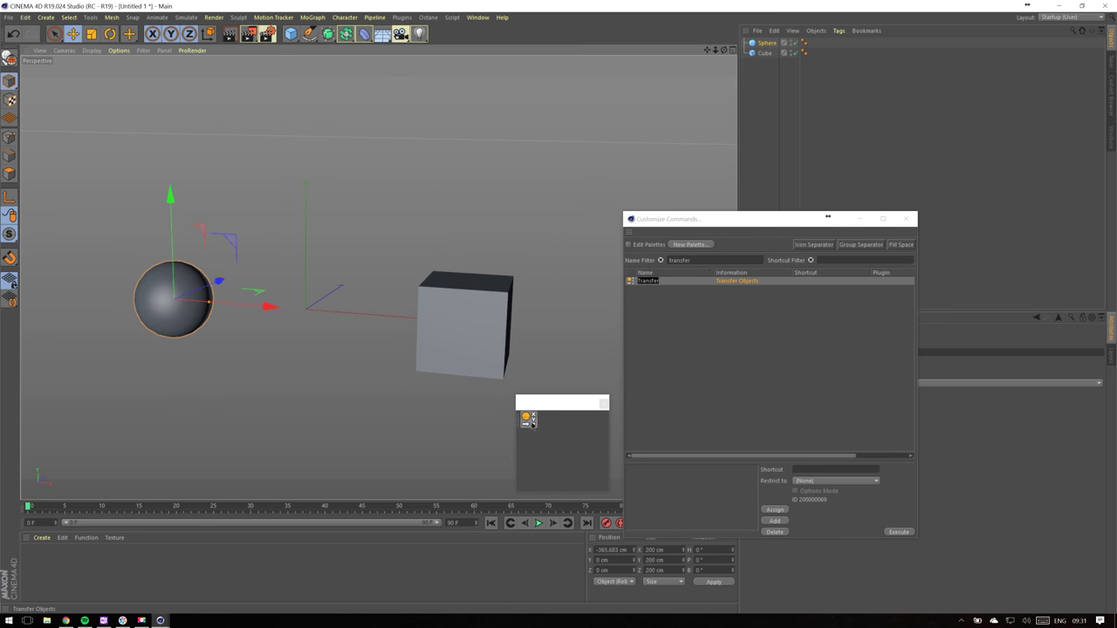
- Apply the Transfer command to the sphere with the cube as the target object
{"action": "left_click", "coordinate": [528, 419]}
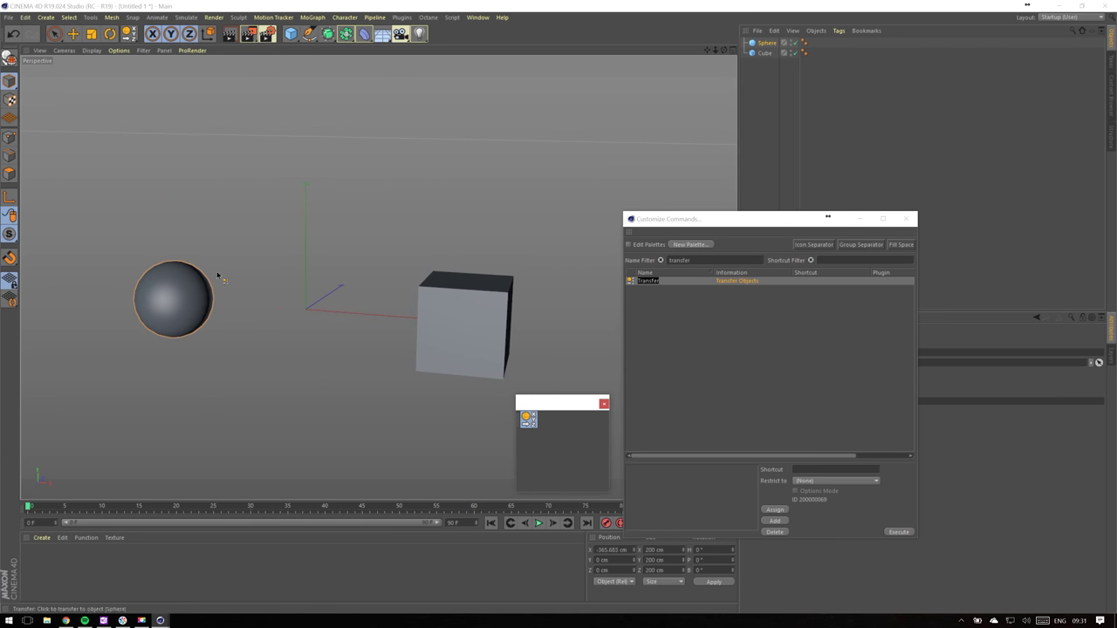
{"action": "left_click", "coordinate": [442, 350]}
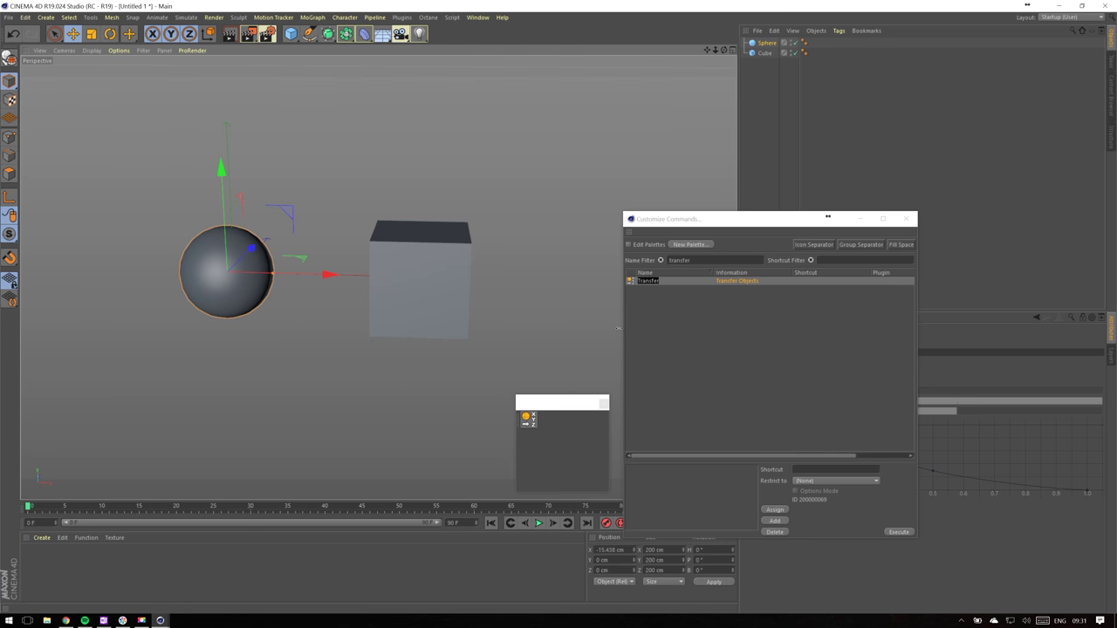
- Filter the commands for "axis t", add Center Axis to to the custom palette, and move the palette away from the objects
{"action": "double_click", "coordinate": [700, 260]}
{"action": "type", "text": "axis t"}
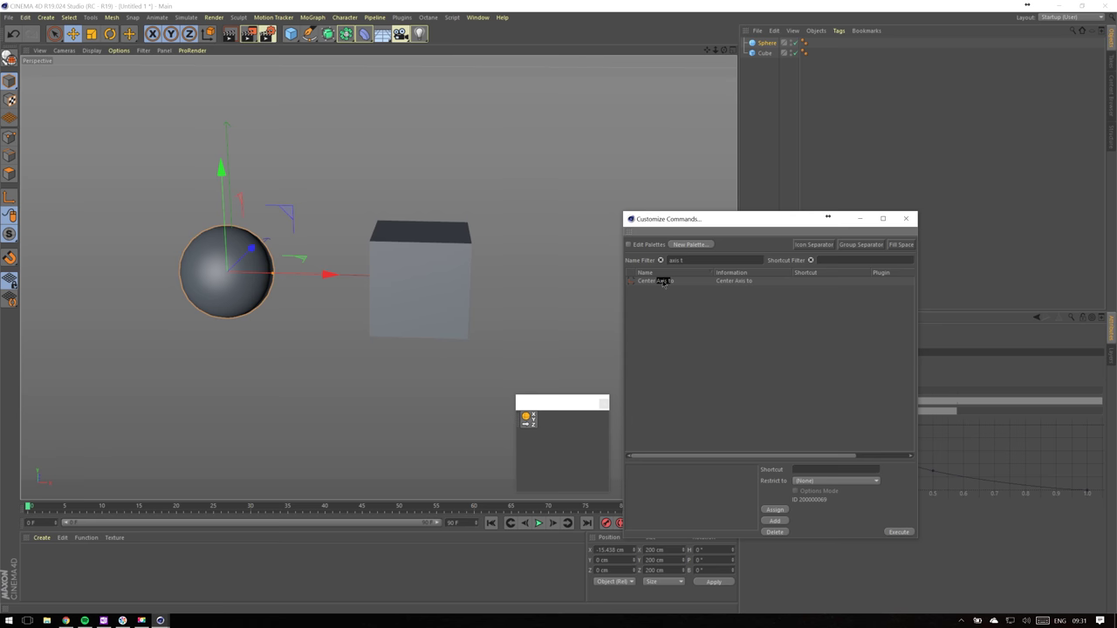
{"action": "left_click_drag", "start_coordinate": [664, 282], "coordinate": [692, 357]}
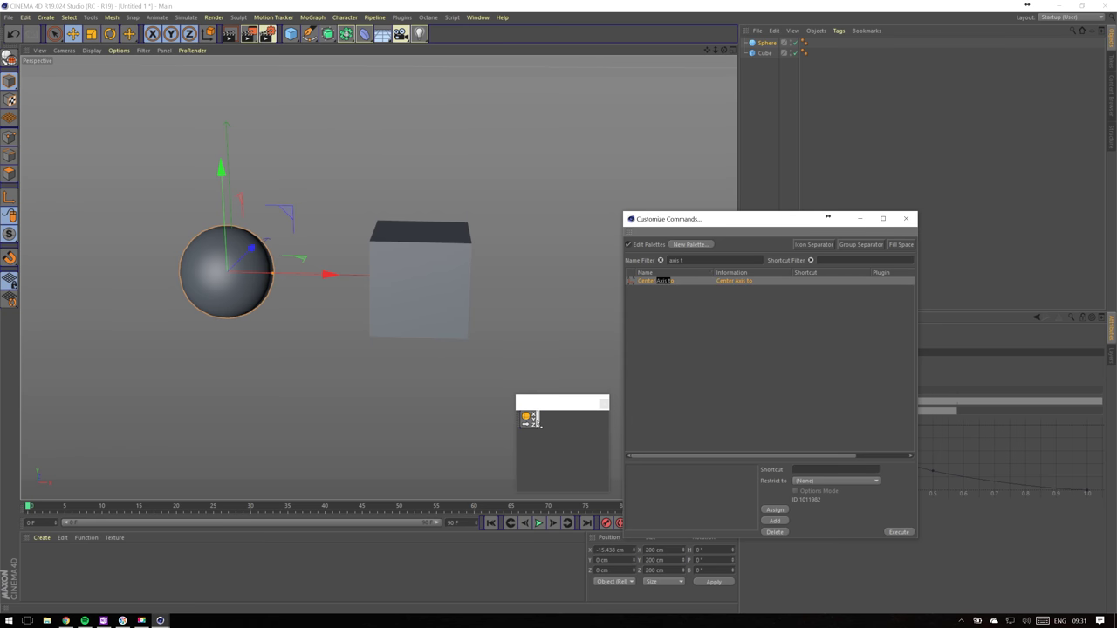
{"action": "left_click_drag", "start_coordinate": [540, 426], "coordinate": [536, 379]}
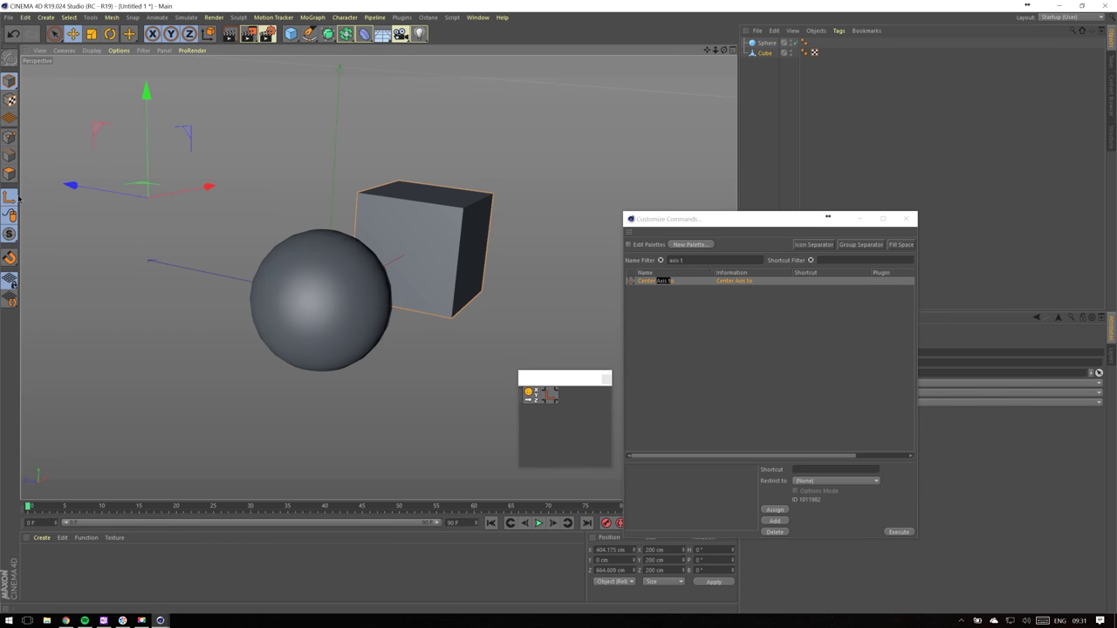
{"action": "left_click_drag", "start_coordinate": [18, 199], "coordinate": [238, 247], "text": "alt"}
{"action": "left_click_drag", "start_coordinate": [559, 378], "coordinate": [91, 384]}
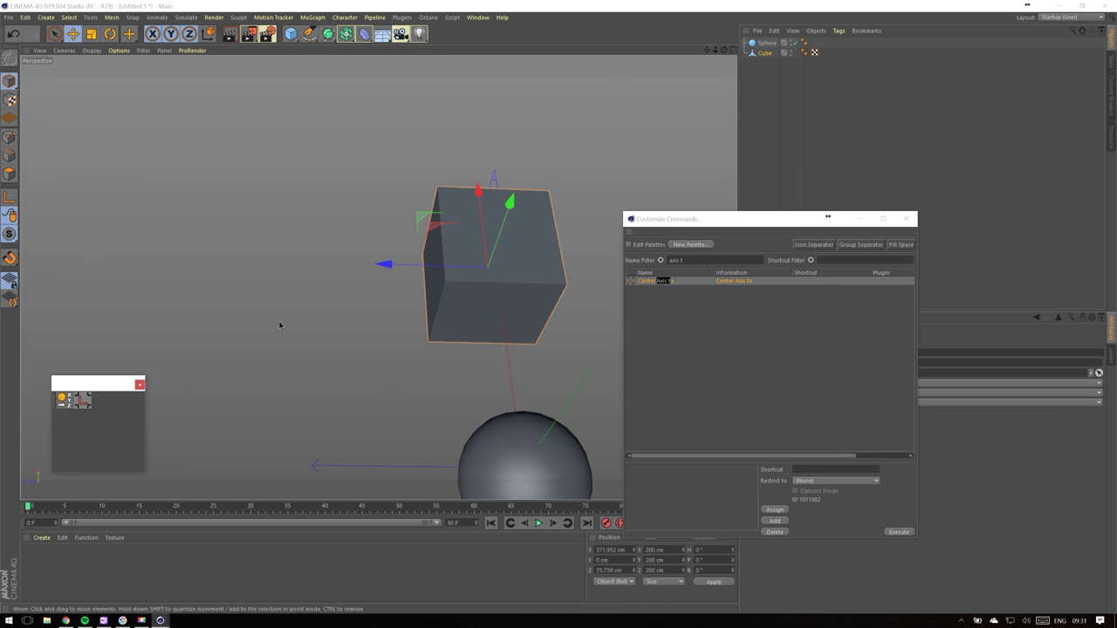
- Add the Scroll to First Active command to the custom palette and reshape the palette into a wide, short strip
{"action": "left_click_drag", "start_coordinate": [442, 256], "coordinate": [618, 305], "text": "alt"}
{"action": "double_click", "coordinate": [689, 261]}
{"action": "type", "text": "scroll to"}
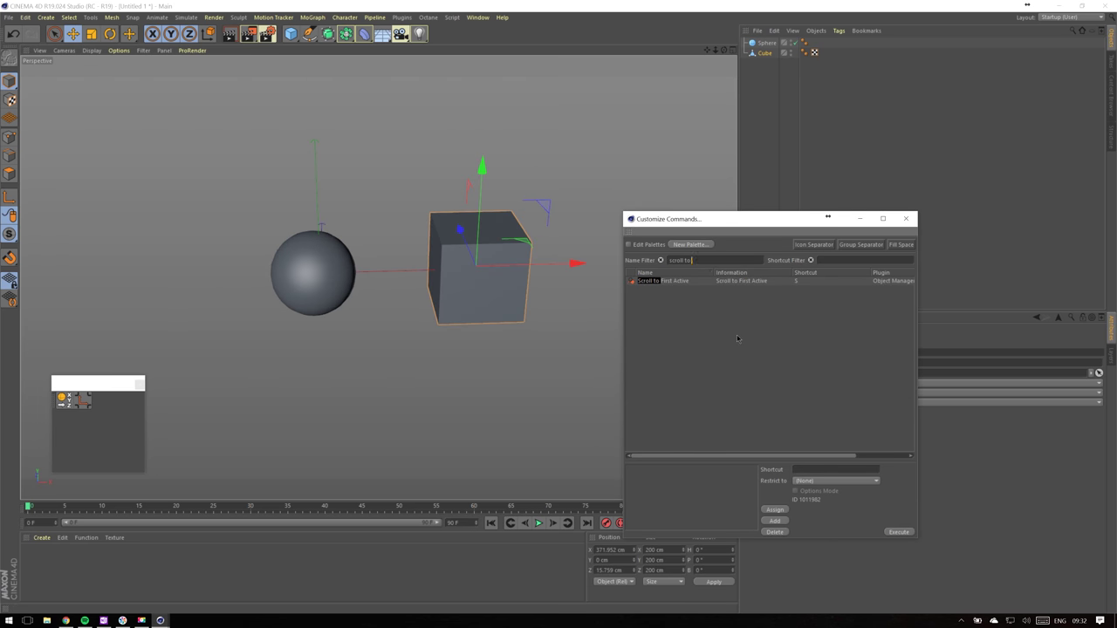
{"action": "type", "text": " first active"}
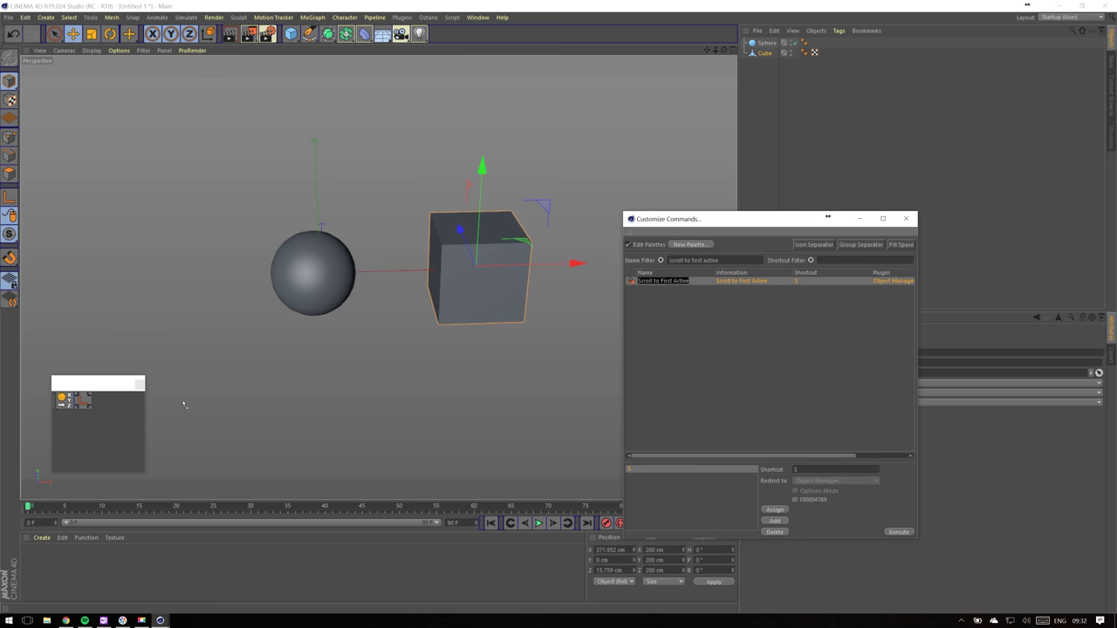
{"action": "left_click_drag", "start_coordinate": [124, 406], "coordinate": [292, 412]}
{"action": "left_click_drag", "start_coordinate": [210, 472], "coordinate": [209, 411]}
{"action": "left_click_drag", "start_coordinate": [198, 385], "coordinate": [297, 409]}
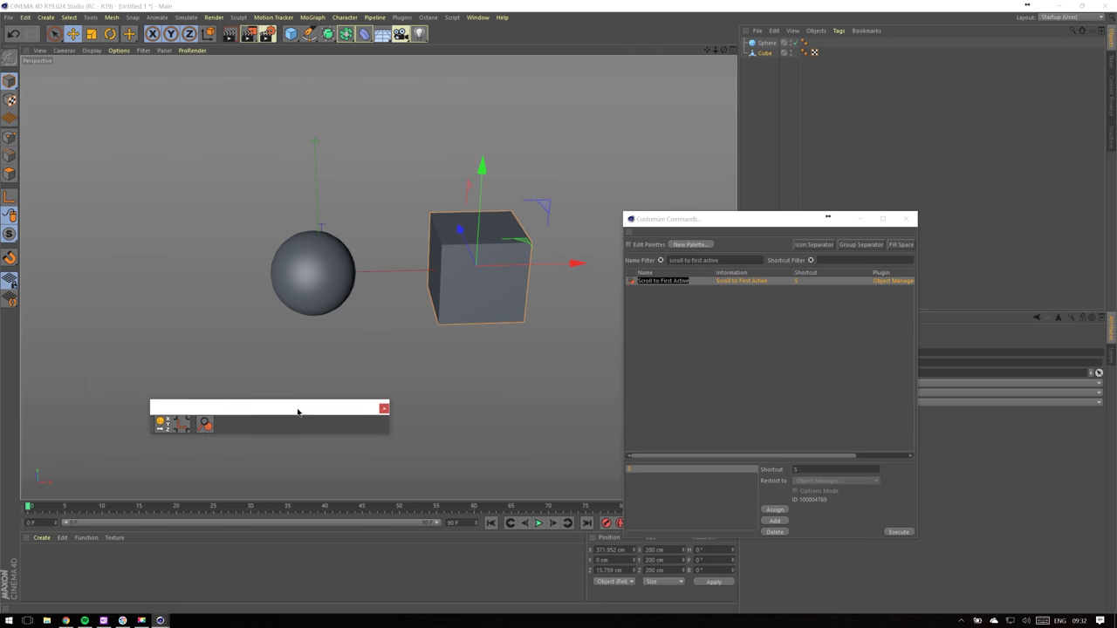
{"action": "left_click_drag", "start_coordinate": [742, 219], "coordinate": [892, 294]}
- Add a MoGraph Cloner and make the sphere its child
{"action": "left_click", "coordinate": [312, 17]}
{"action": "left_click", "coordinate": [324, 139]}
{"action": "left_click_drag", "start_coordinate": [767, 53], "coordinate": [767, 43]}
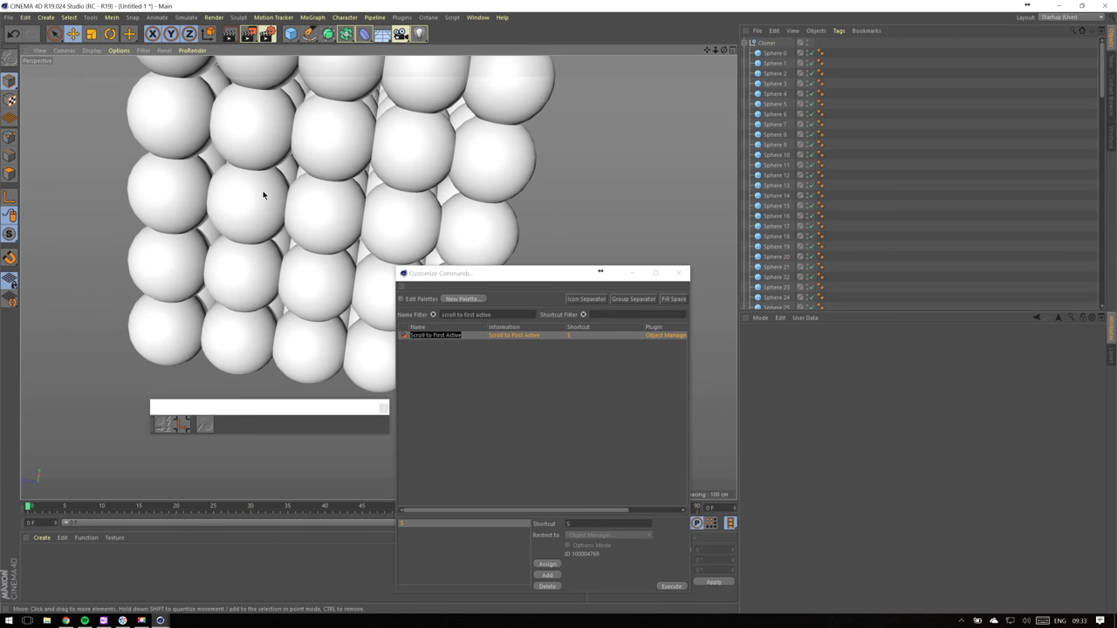
- Select one sphere of the cloned grid in the viewport and locate it in the object hierarchy with Scroll to First Active
{"action": "left_click", "coordinate": [267, 192]}
{"action": "scroll", "coordinate": [229, 243], "scroll_direction": "up", "scroll_amount": 8}
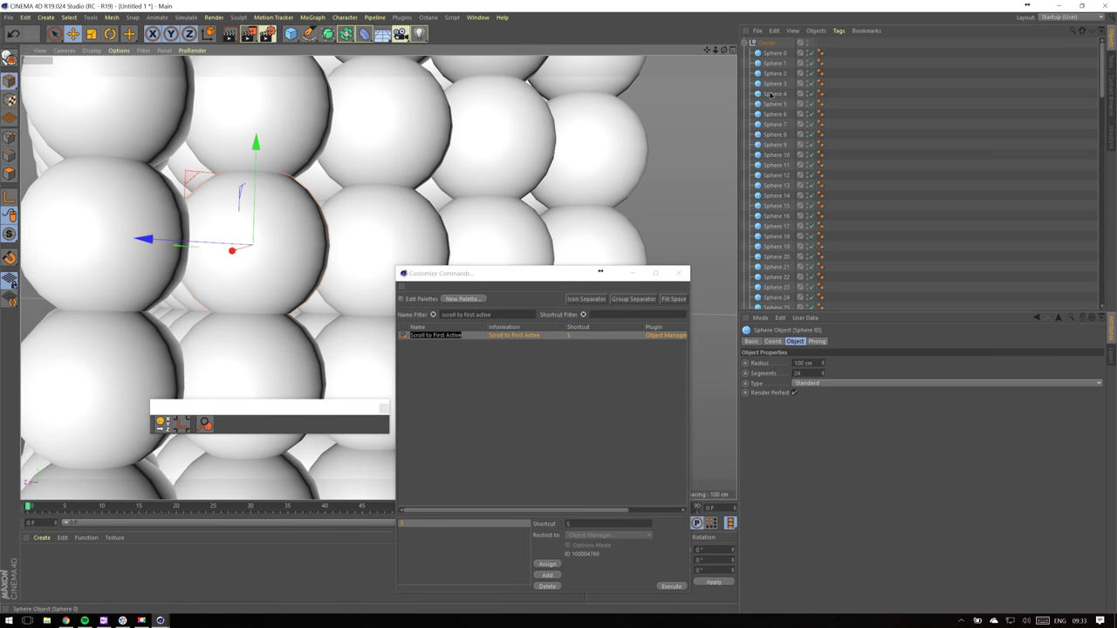
{"action": "left_click", "coordinate": [206, 424]}
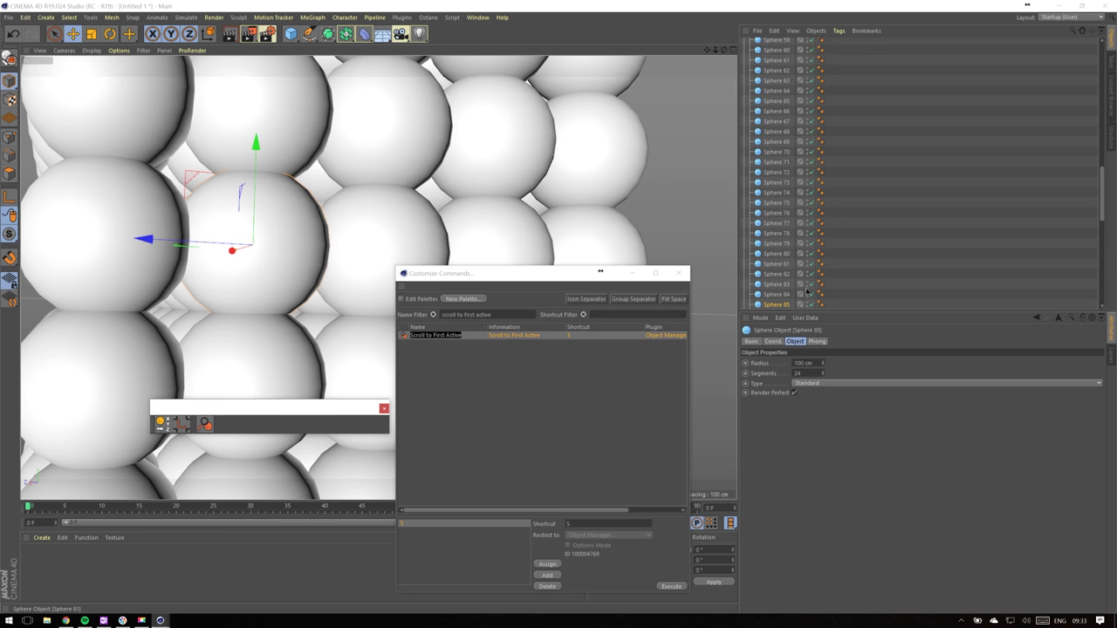
{"action": "scroll", "coordinate": [287, 203], "scroll_direction": "down", "scroll_amount": 8}
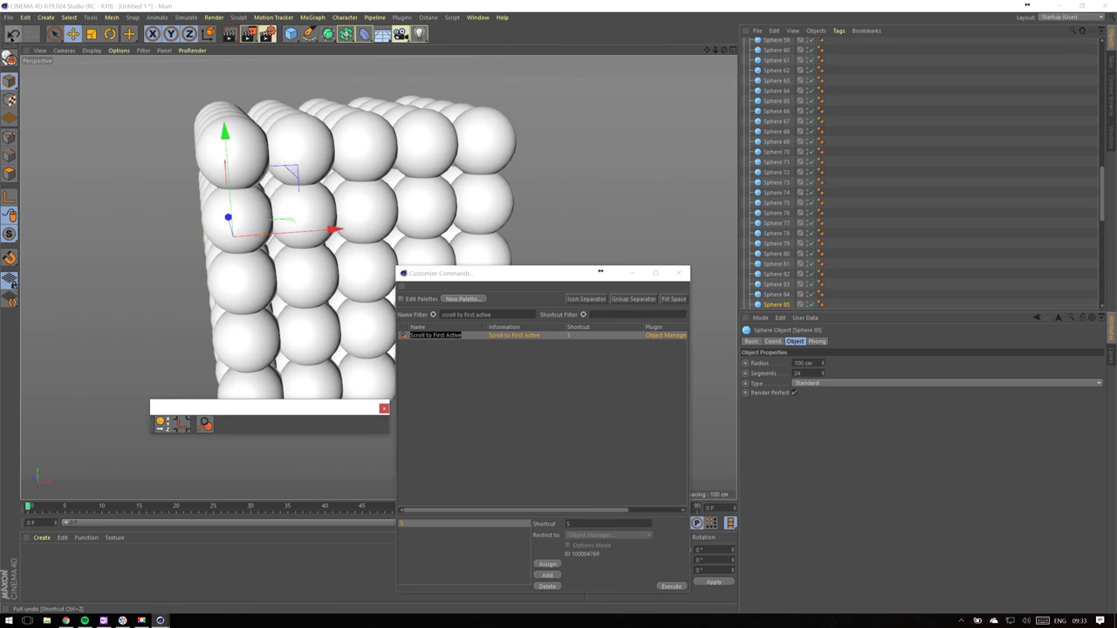
- Undo the cloner changes back to the single sphere and cube
{"action": "left_click", "coordinate": [10, 37]}
{"action": "left_click", "coordinate": [11, 37]}
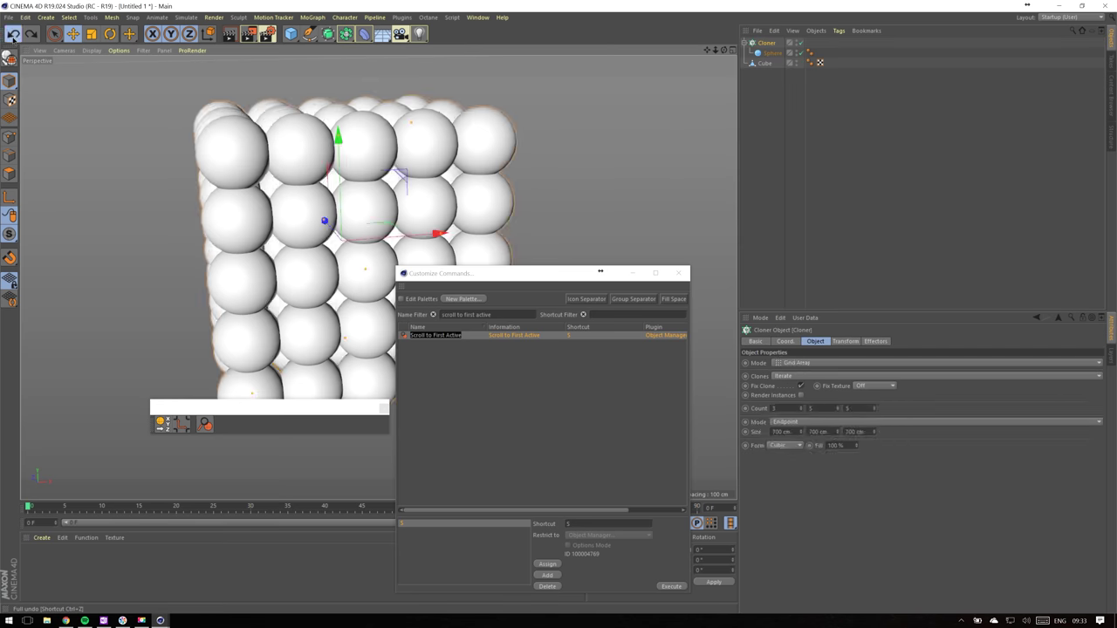
{"action": "left_click", "coordinate": [11, 37]}
{"action": "left_click", "coordinate": [10, 37]}
- Move the custom palette clear of the objects, filter the commands for "PSR", and add Reset PSR to the palette
{"action": "scroll", "coordinate": [375, 231], "scroll_direction": "up", "scroll_amount": 5}
{"action": "left_click_drag", "start_coordinate": [376, 192], "coordinate": [349, 253], "text": "alt"}
{"action": "left_click_drag", "start_coordinate": [293, 410], "coordinate": [187, 444]}
{"action": "triple_click", "coordinate": [490, 309]}
{"action": "type", "text": "PSR"}
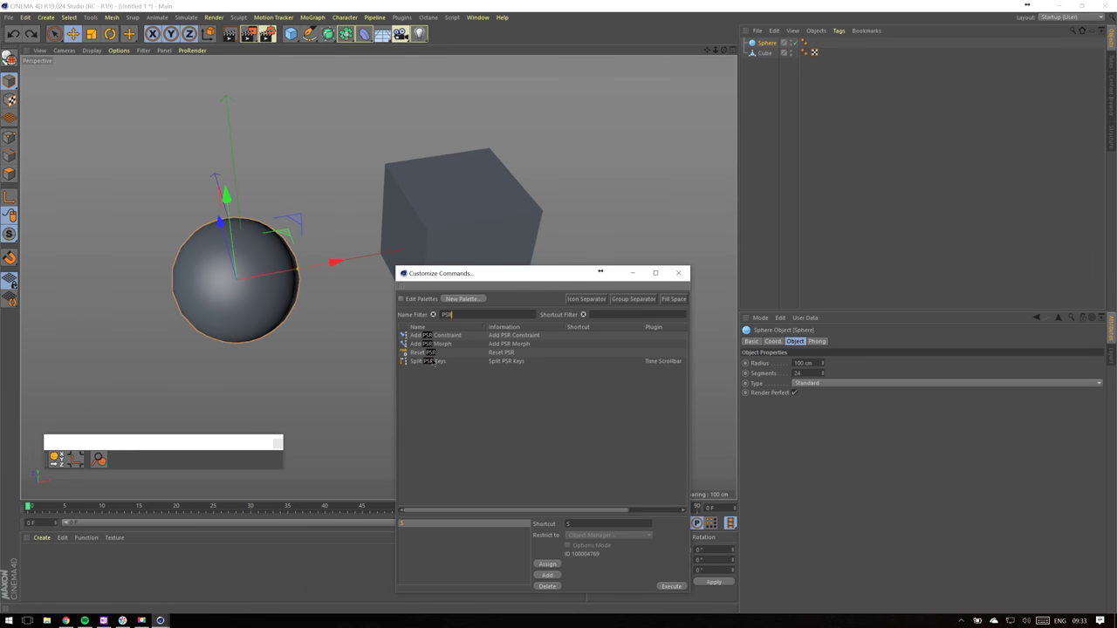
{"action": "left_click_drag", "start_coordinate": [430, 354], "coordinate": [114, 460]}
- Add a cone as a child of the sphere, then undo it
{"action": "left_click_drag", "start_coordinate": [385, 248], "coordinate": [436, 222], "text": "alt"}
{"action": "left_click", "coordinate": [765, 44]}
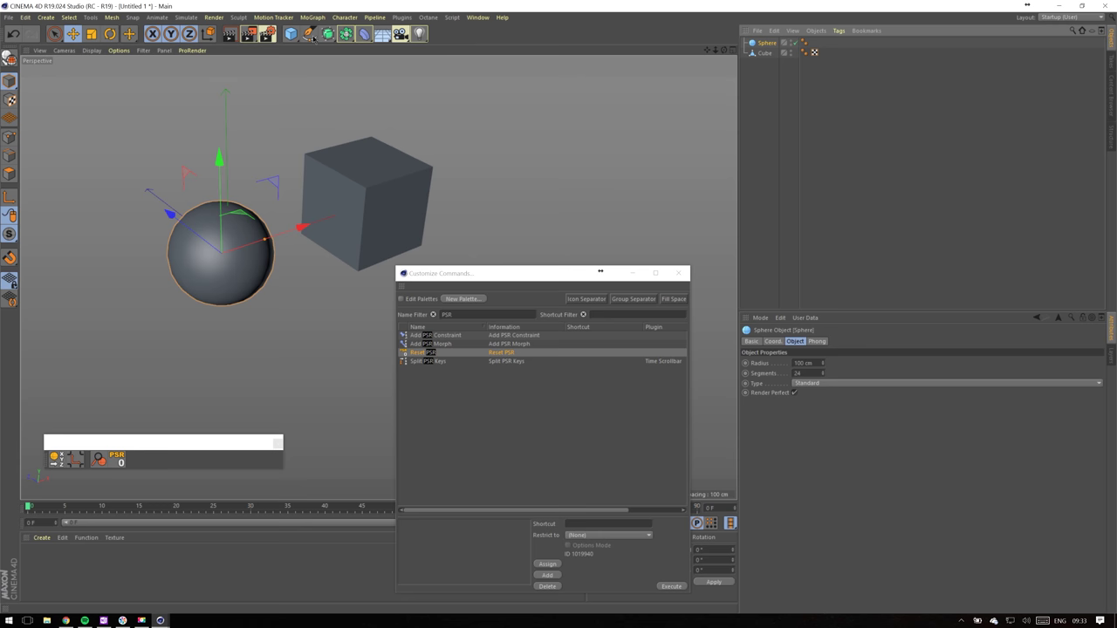
{"action": "left_click", "coordinate": [290, 33]}
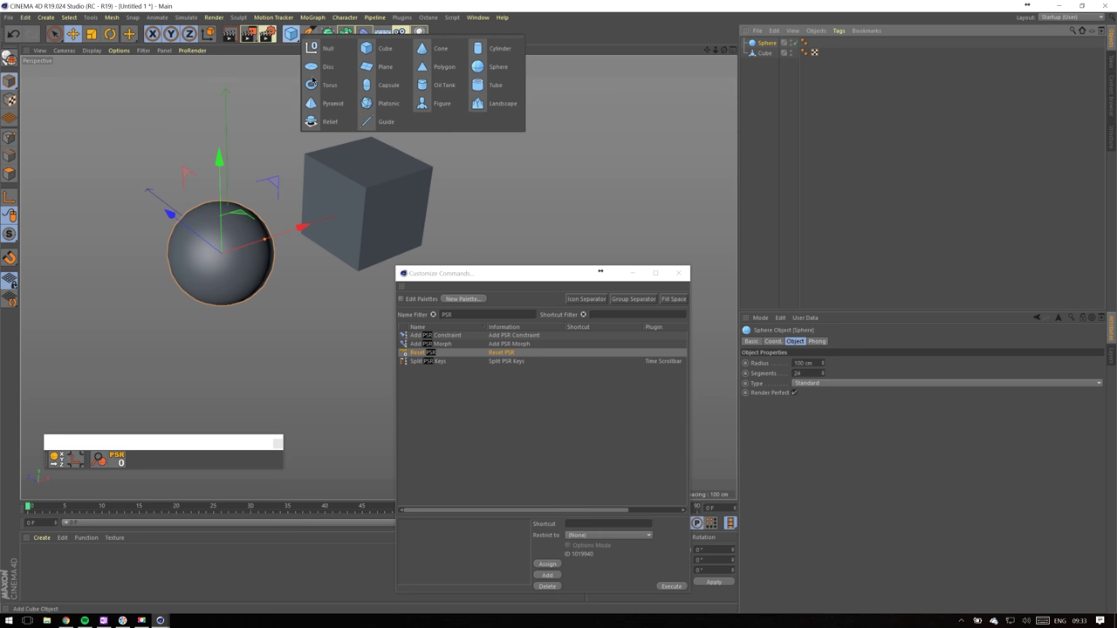
{"action": "left_click", "coordinate": [441, 48]}
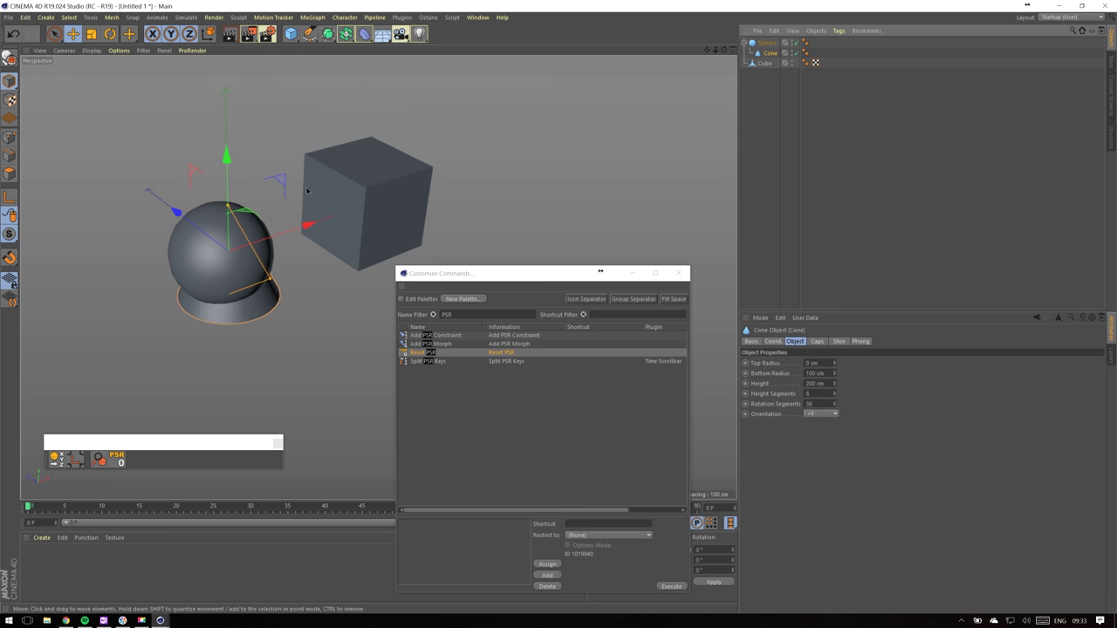
{"action": "key", "text": "ctrl+z"}
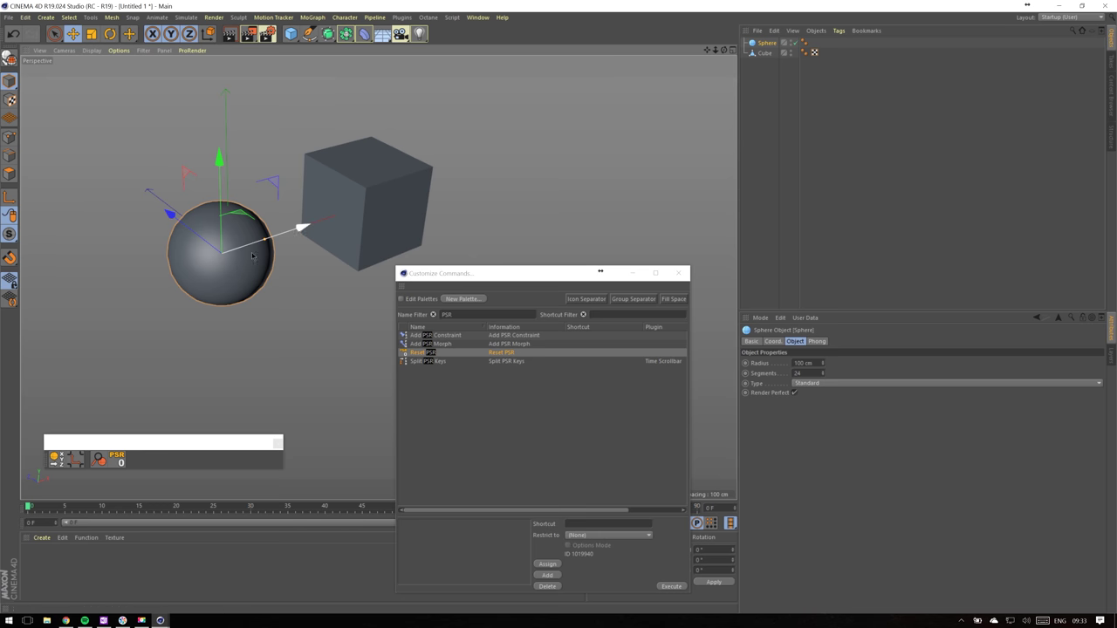
- Add a cone as a child of the sphere placed away from the origin, and align it to the sphere with Reset PSR
{"action": "left_click_drag", "start_coordinate": [252, 256], "coordinate": [331, 281]}
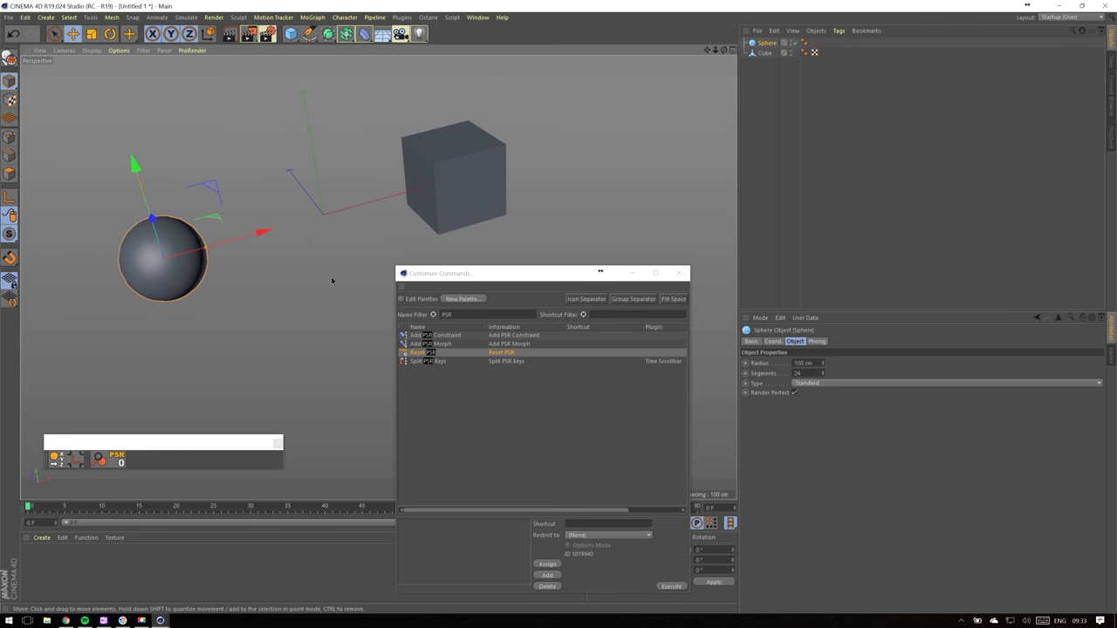
{"action": "left_click", "coordinate": [293, 35]}
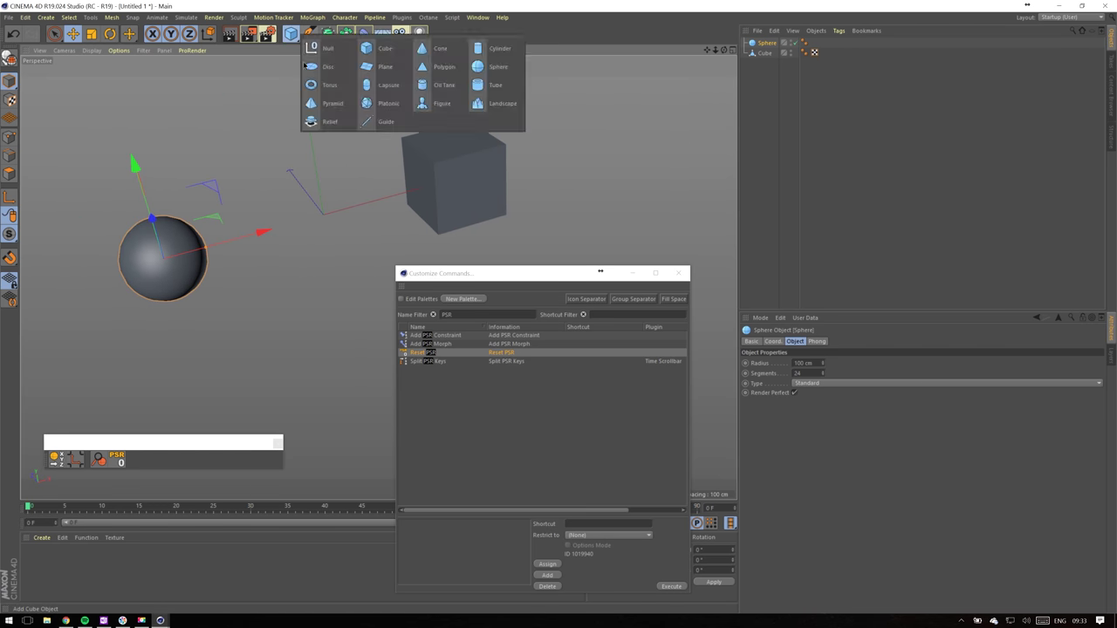
{"action": "left_click", "coordinate": [448, 56]}
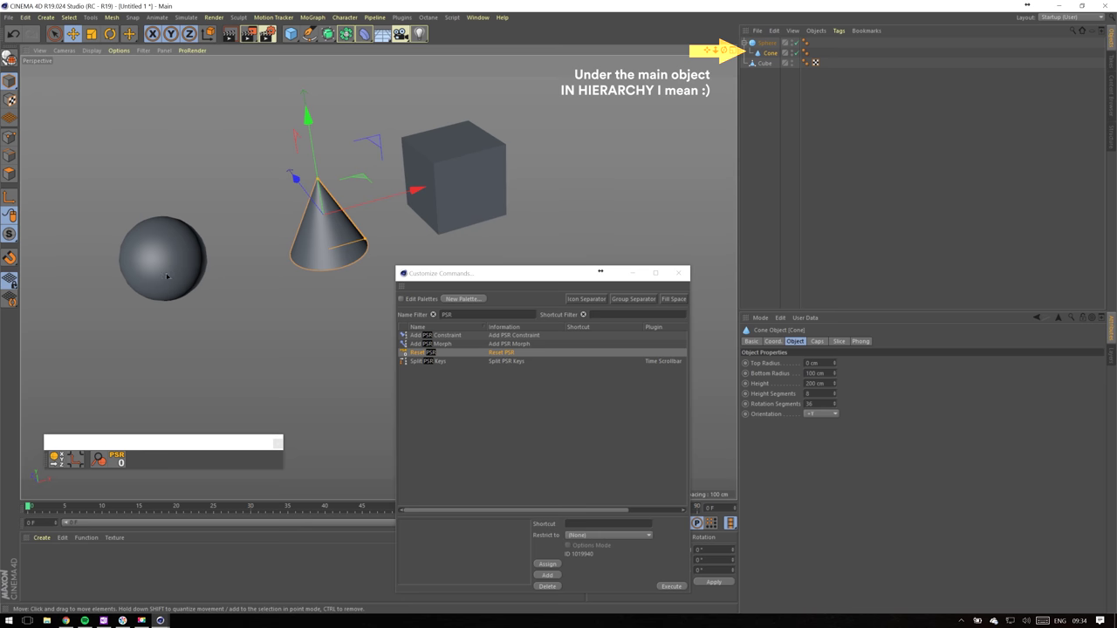
{"action": "left_click", "coordinate": [121, 463]}
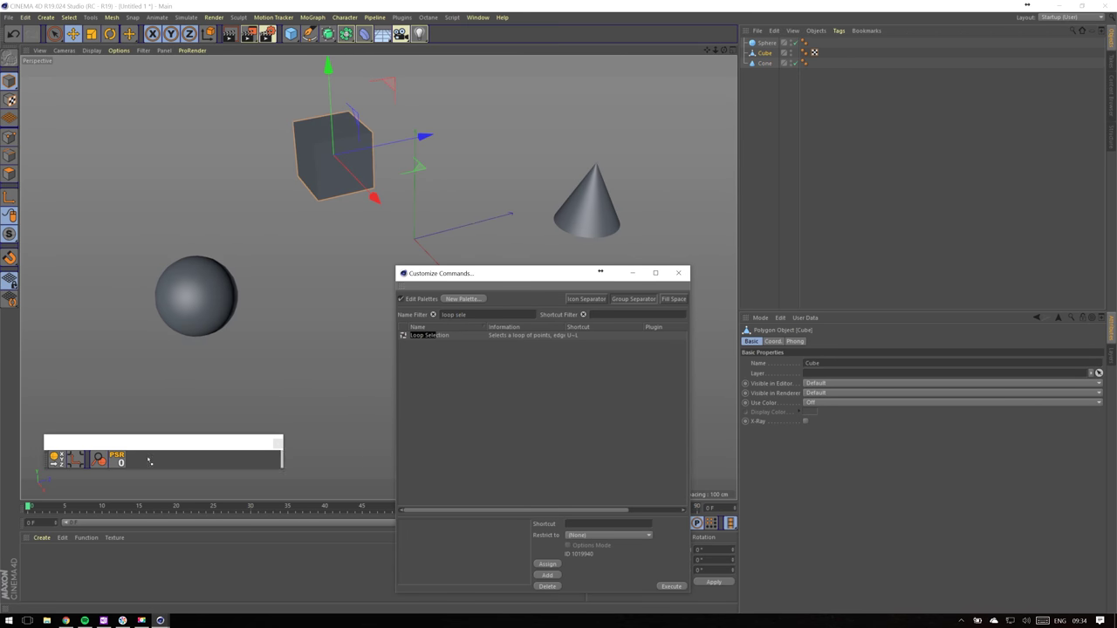
- Add the Loop Selection command to the custom palette
{"action": "mouse_move", "coordinate": [442, 337]}
{"action": "left_mouse_down"}
{"action": "mouse_move", "coordinate": [157, 473]}
{"action": "mouse_move", "coordinate": [134, 462]}
{"action": "left_mouse_up"}
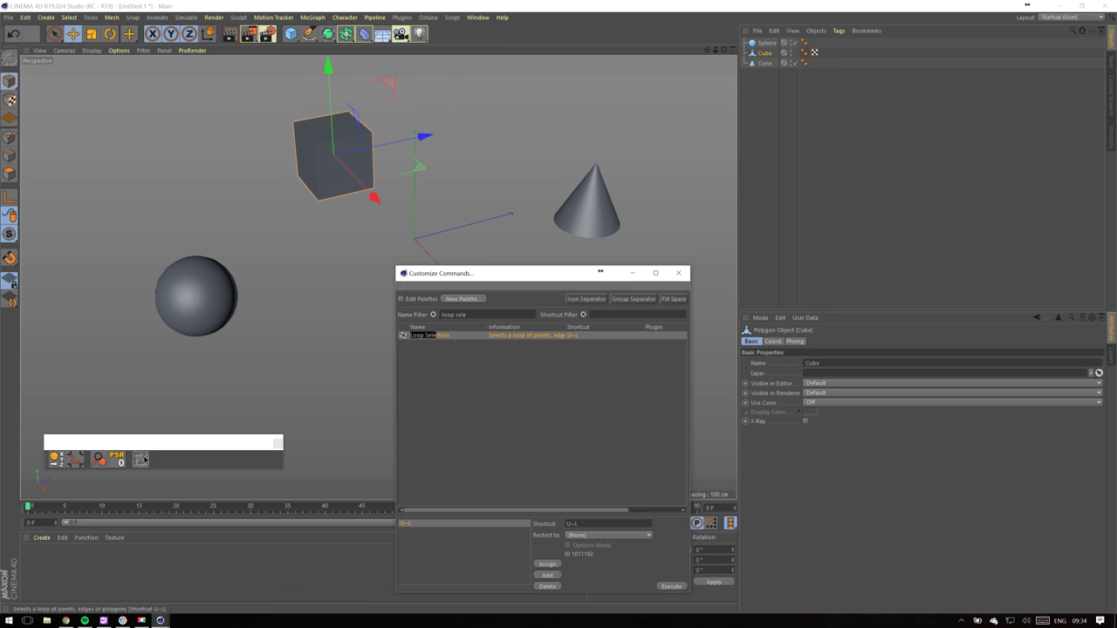
- Make the cone editable, switching the viewport shading to show its mesh lines and back
{"action": "left_click", "coordinate": [592, 209]}
{"action": "left_click", "coordinate": [92, 50]}
{"action": "left_click", "coordinate": [118, 75]}
{"action": "key", "text": "c"}
{"action": "left_click", "coordinate": [92, 50]}
{"action": "left_click", "coordinate": [118, 65]}
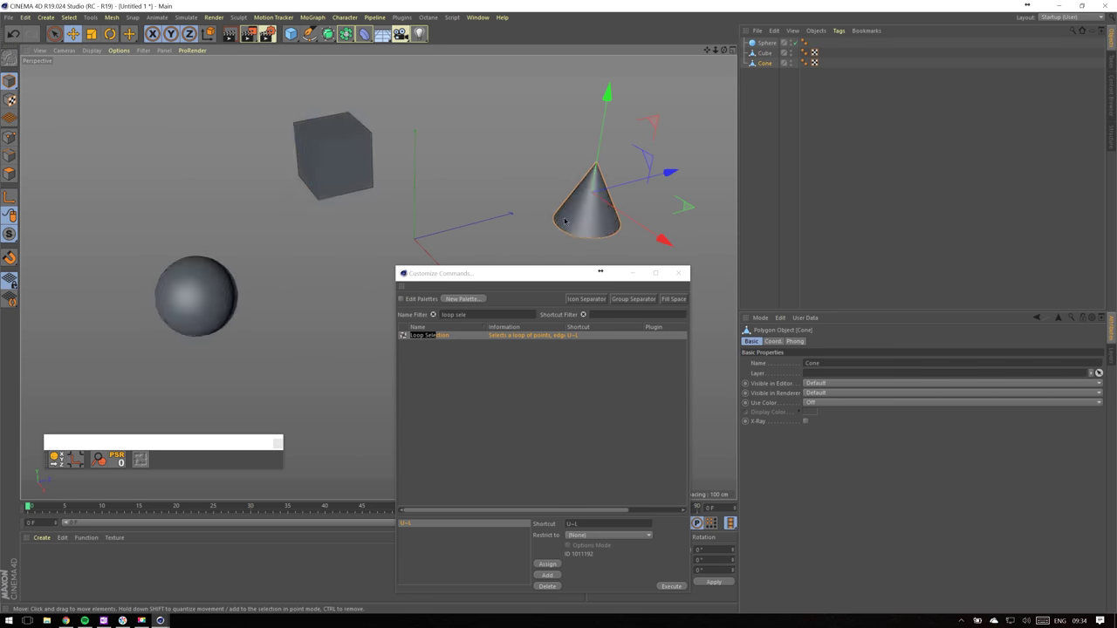
- Try to select a horizontal ring of the cone's polygons one by one in polygon mode
{"action": "scroll", "coordinate": [592, 209], "scroll_direction": "up", "scroll_amount": 8}
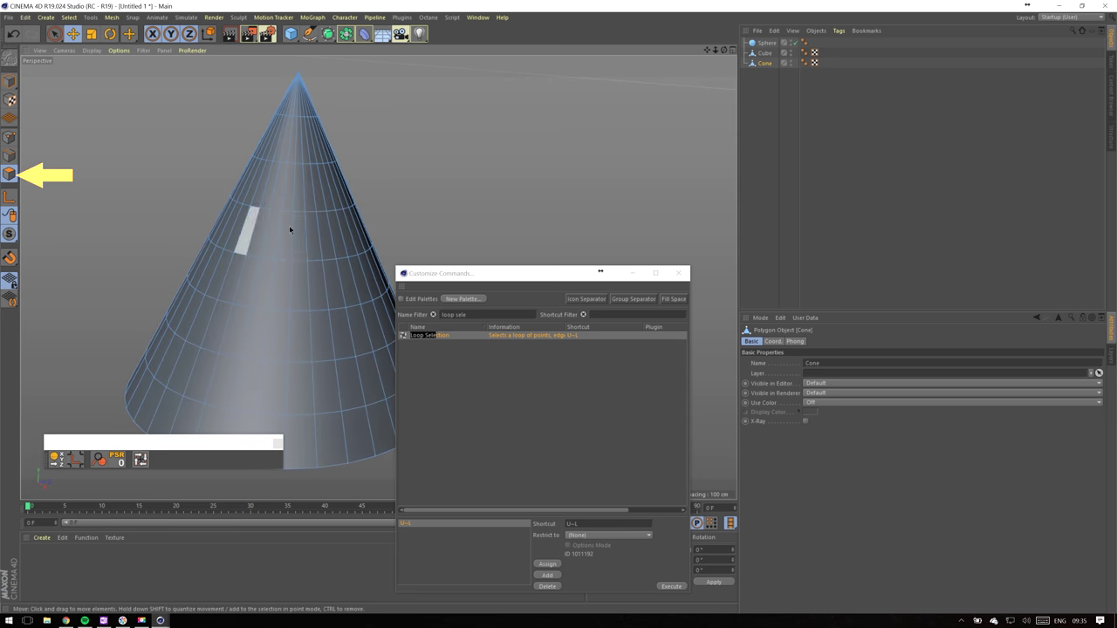
{"action": "mouse_move", "coordinate": [289, 226]}
{"action": "left_mouse_down", "text": "alt"}
{"action": "mouse_move", "coordinate": [232, 220]}
{"action": "mouse_move", "coordinate": [302, 230]}
{"action": "left_mouse_up", "text": "alt"}
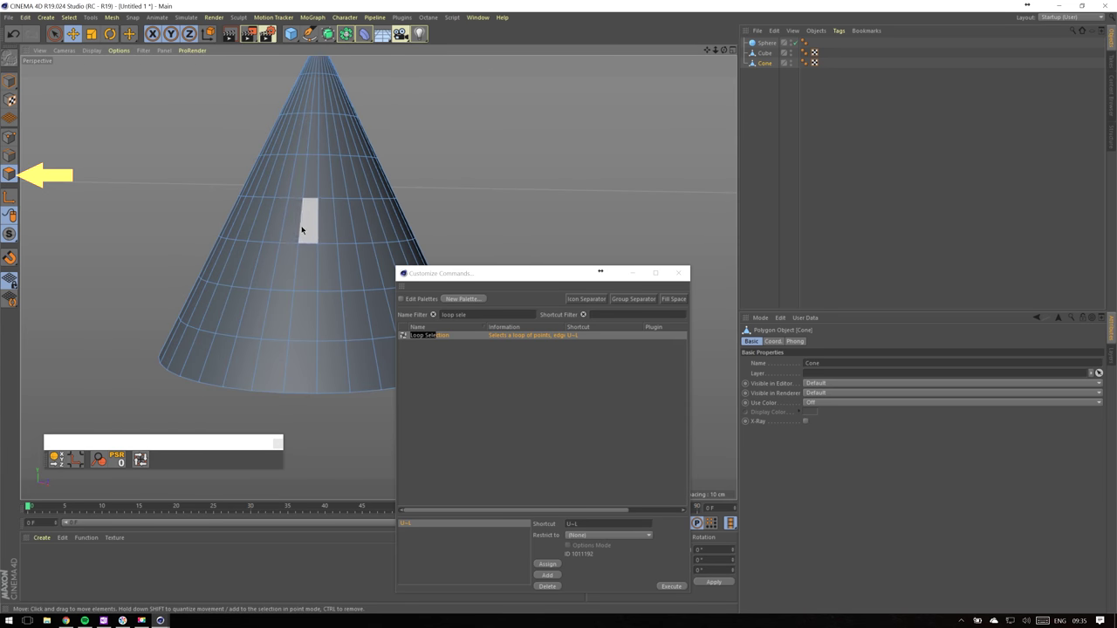
{"action": "left_click", "coordinate": [308, 229], "text": "shift"}
{"action": "left_click", "coordinate": [328, 226], "text": "shift"}
{"action": "left_click", "coordinate": [271, 225], "text": "shift"}
{"action": "left_click", "coordinate": [248, 225], "text": "shift"}
{"action": "left_click", "coordinate": [346, 228], "text": "shift"}
{"action": "left_click", "coordinate": [365, 230], "text": "shift"}
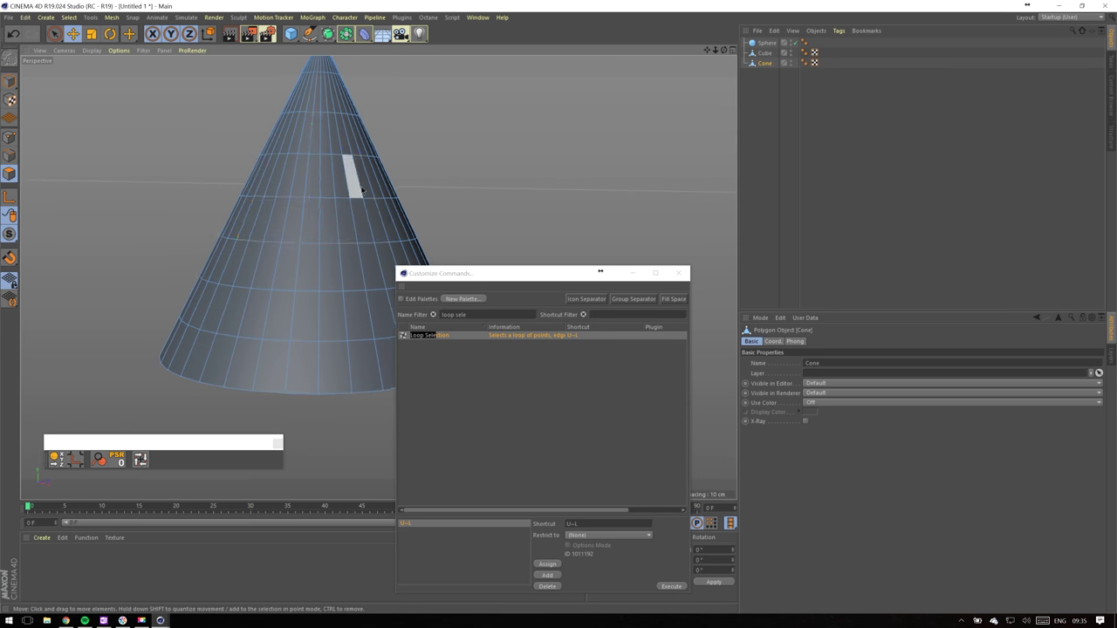
- Use Loop Selection to select horizontal polygon rings of the cone at mid-height, near the base and near the tip
{"action": "left_click", "coordinate": [141, 459]}
{"action": "left_click_drag", "start_coordinate": [353, 181], "coordinate": [288, 262], "text": "alt"}
{"action": "left_click", "coordinate": [292, 130]}
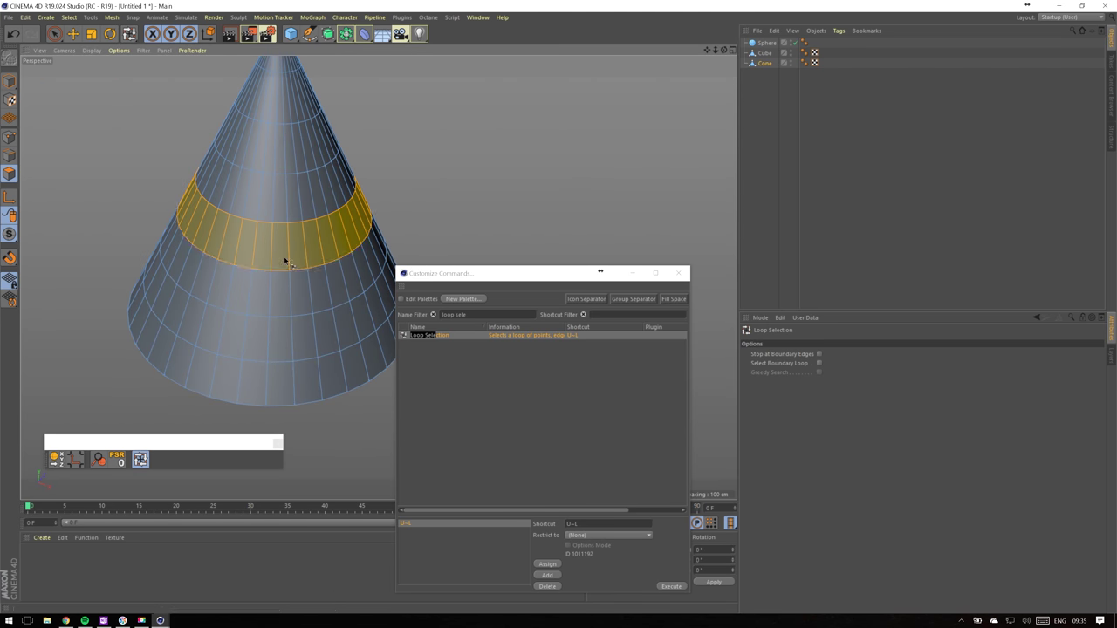
{"action": "left_click", "coordinate": [290, 336]}
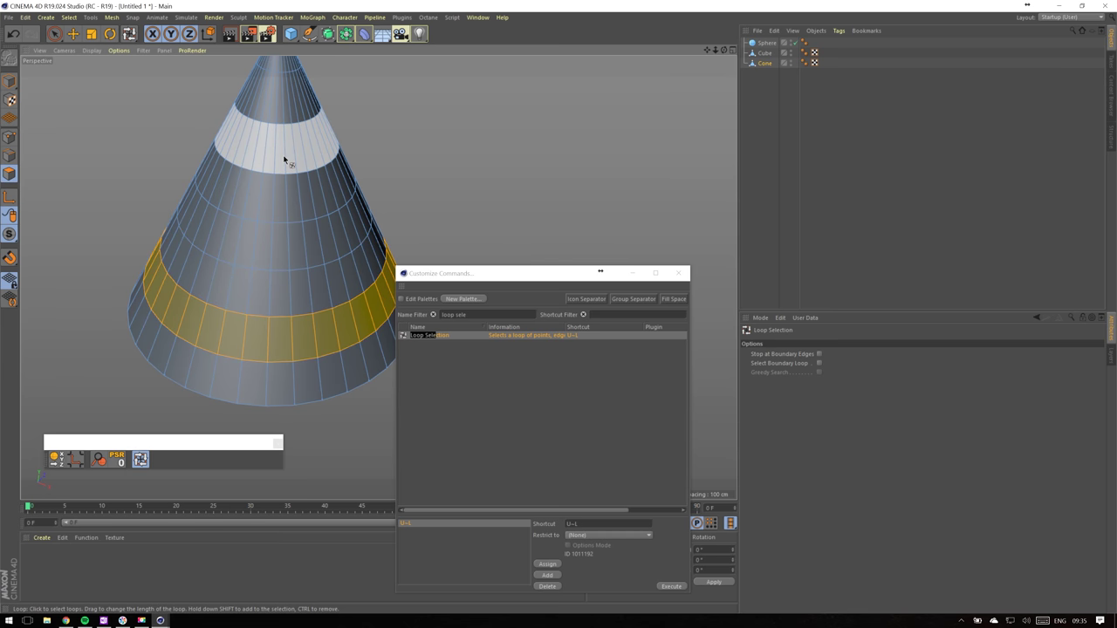
{"action": "left_click", "coordinate": [283, 155]}
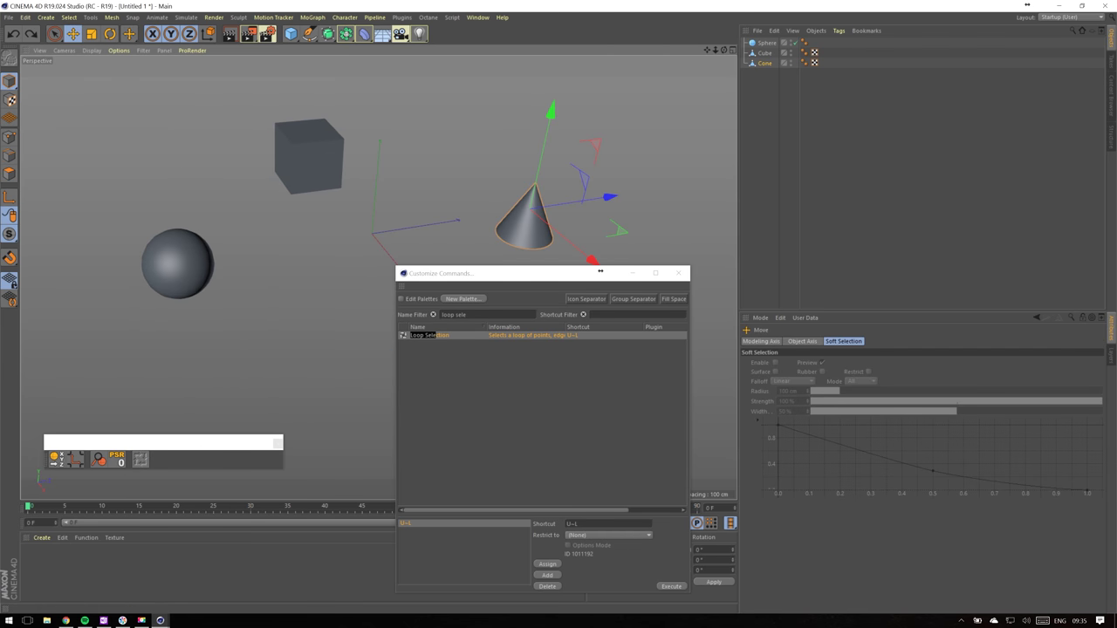
- Find the Fill Selection command and add it to the custom palette beside Loop Selection
{"action": "type", "text": "fill selecti"}
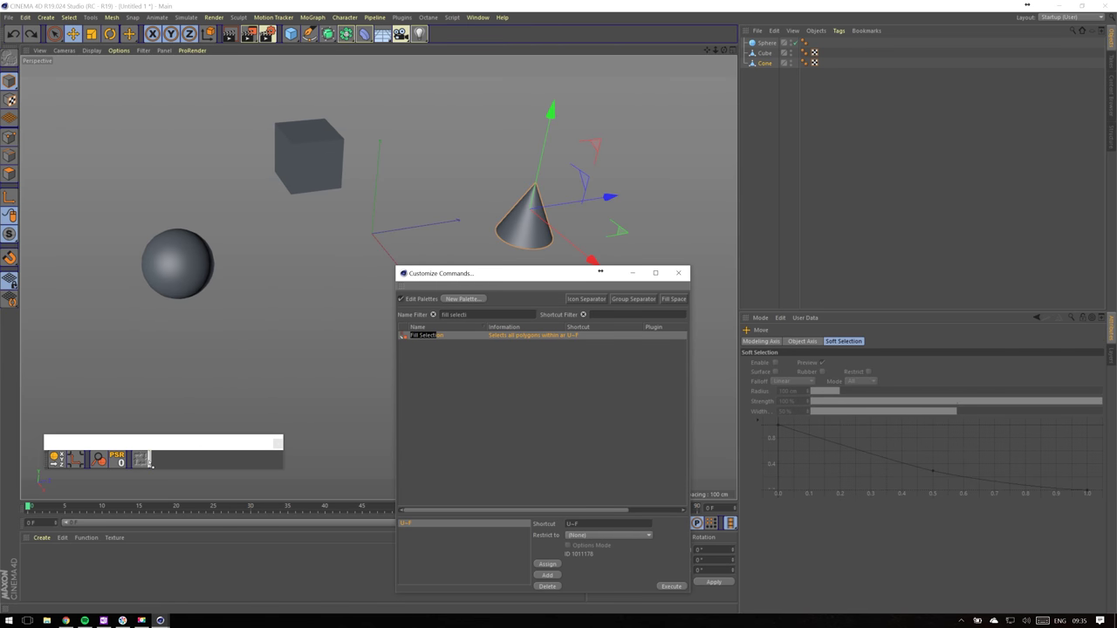
{"action": "left_click_drag", "start_coordinate": [152, 465], "coordinate": [155, 466]}
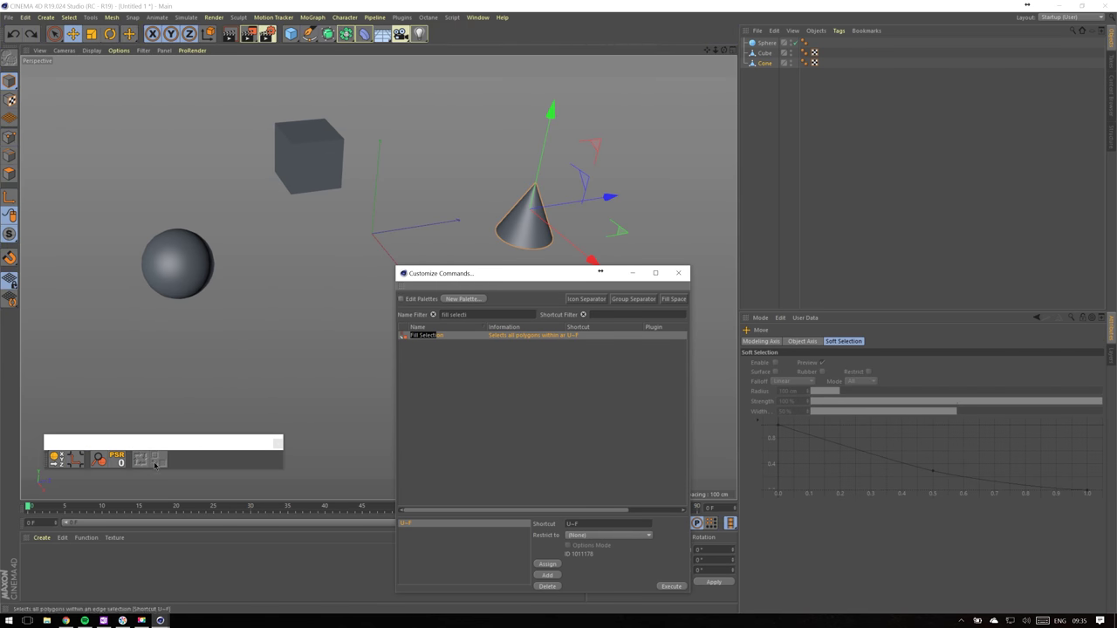
- In polygon mode, select the whole underside cap of the cone with Fill Selection
{"action": "middle_click_drag", "start_coordinate": [489, 237], "coordinate": [367, 236], "text": "alt"}
{"action": "right_click_drag", "start_coordinate": [367, 236], "coordinate": [392, 262], "text": "alt"}
{"action": "left_click_drag", "start_coordinate": [392, 262], "coordinate": [375, 166], "text": "alt"}
{"action": "right_click_drag", "start_coordinate": [375, 166], "coordinate": [472, 175], "text": "alt"}
{"action": "left_click", "coordinate": [9, 174]}
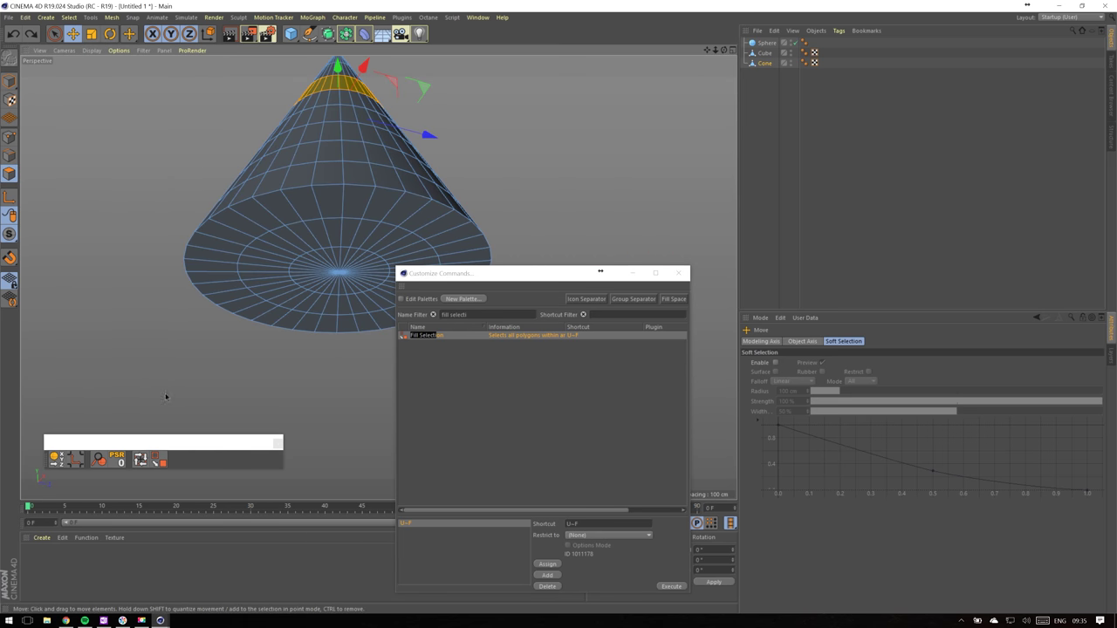
{"action": "left_click", "coordinate": [158, 459]}
{"action": "left_click", "coordinate": [312, 301]}
{"action": "left_click", "coordinate": [312, 298]}
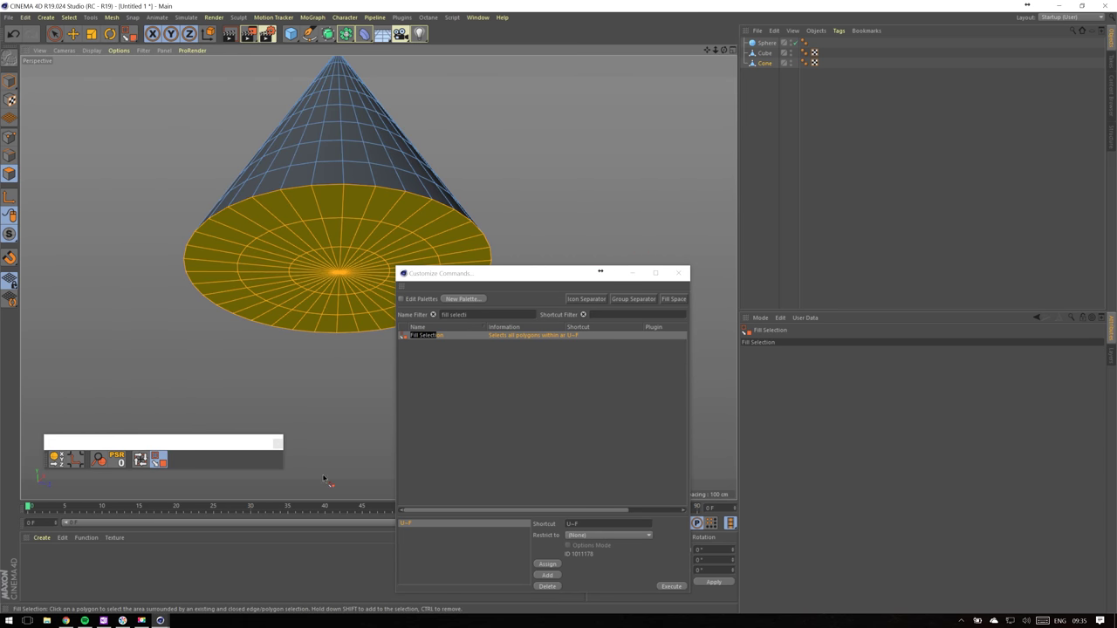
- Use Fill Selection to switch the selection between the cone's side surface and its base cap
{"action": "left_click_drag", "start_coordinate": [297, 140], "coordinate": [352, 179], "text": "alt"}
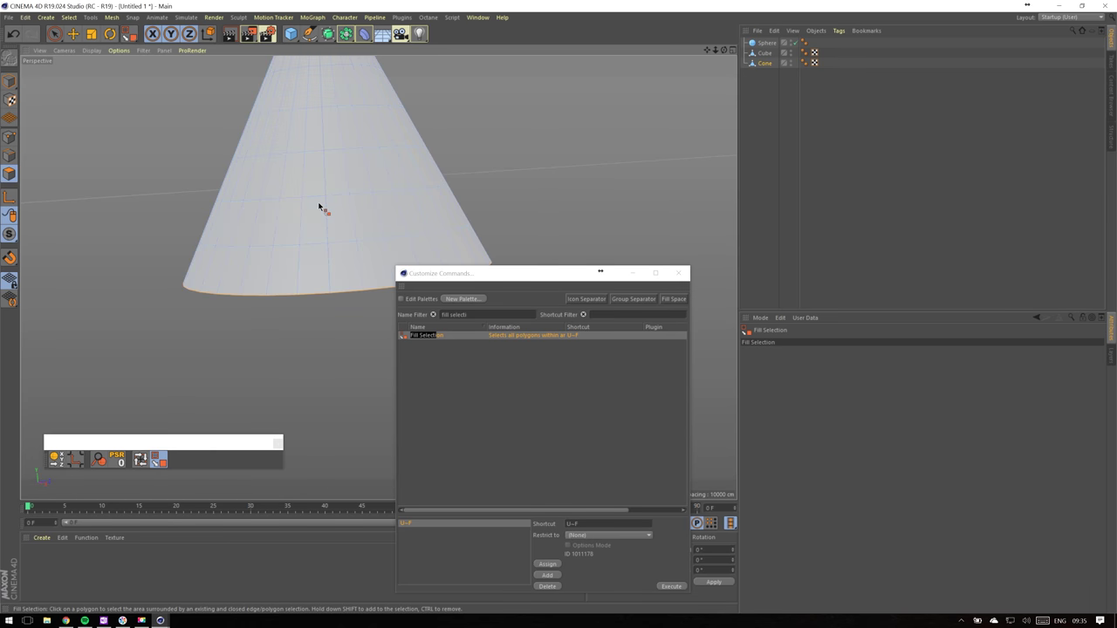
{"action": "left_click", "coordinate": [320, 205]}
{"action": "left_click_drag", "start_coordinate": [320, 430], "coordinate": [321, 322], "text": "alt"}
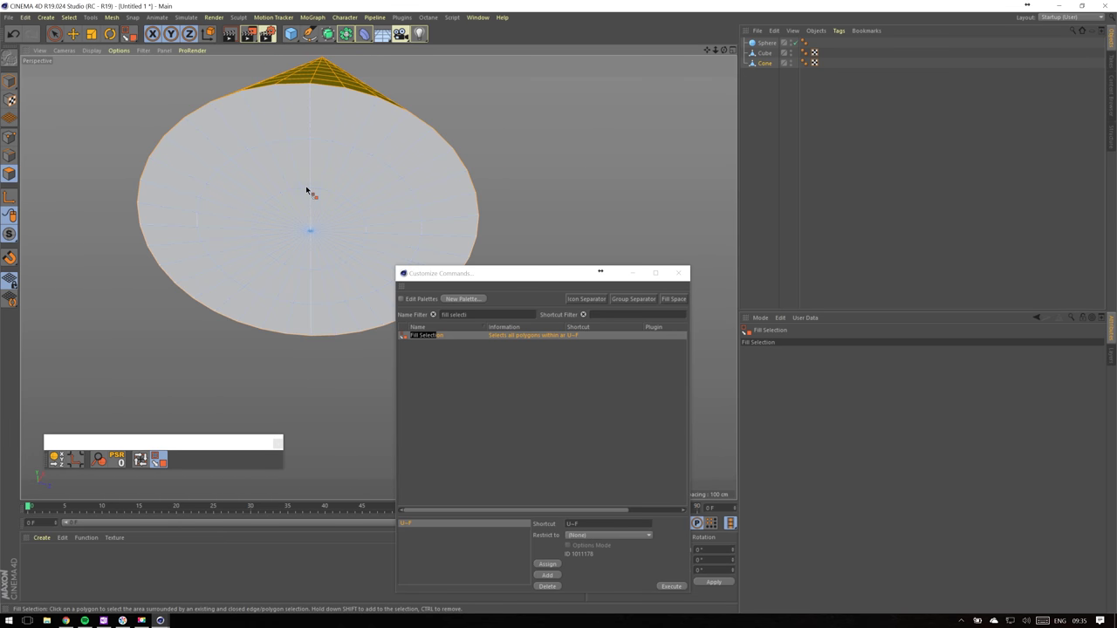
{"action": "left_click", "coordinate": [307, 190]}
{"action": "left_click_drag", "start_coordinate": [320, 459], "coordinate": [324, 439], "text": "alt"}
{"action": "left_click", "coordinate": [349, 210]}
{"action": "key", "text": "e"}
{"action": "left_click", "coordinate": [308, 248]}
{"action": "left_click", "coordinate": [159, 459]}
{"action": "left_click", "coordinate": [354, 214]}
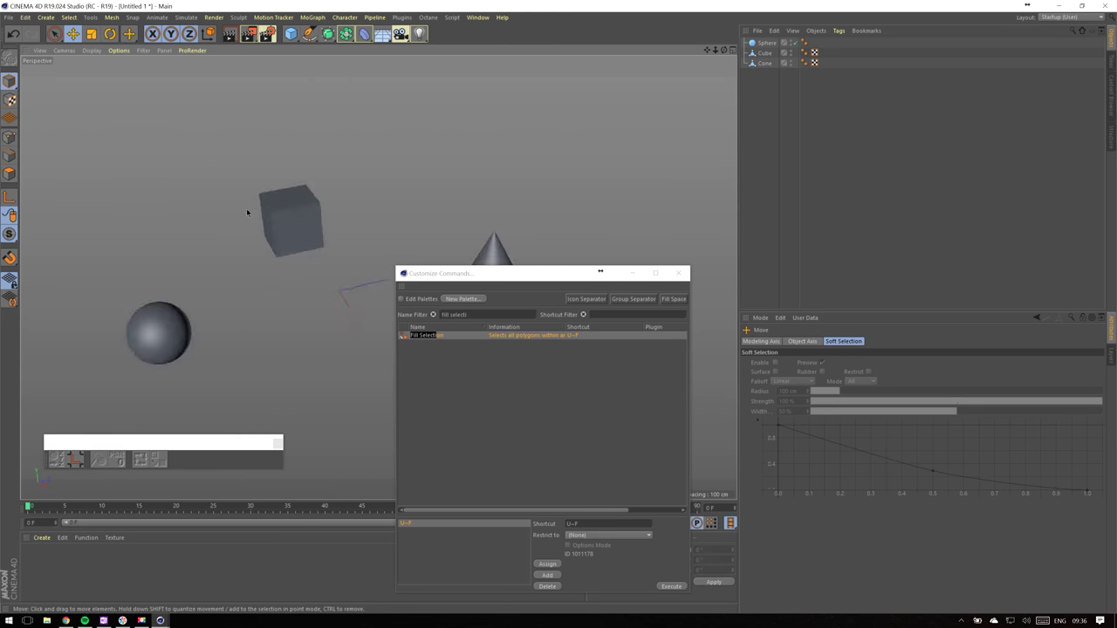
- Shorten the Customize Commands window, move it clear of the timeline, and search its commands for "circ" before clearing the filter
{"action": "left_click_drag", "start_coordinate": [247, 212], "coordinate": [261, 157], "text": "alt"}
{"action": "left_click_drag", "start_coordinate": [543, 594], "coordinate": [543, 511]}
{"action": "left_click_drag", "start_coordinate": [502, 274], "coordinate": [545, 259]}
{"action": "left_click_drag", "start_coordinate": [349, 305], "coordinate": [351, 336], "text": "alt"}
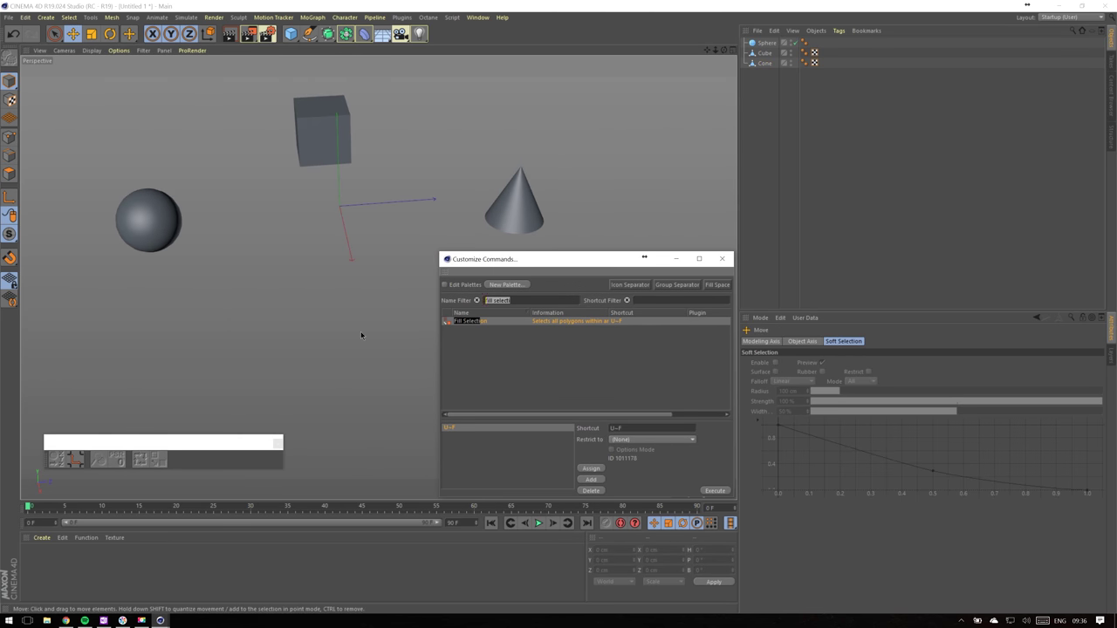
{"action": "type", "text": "circ"}
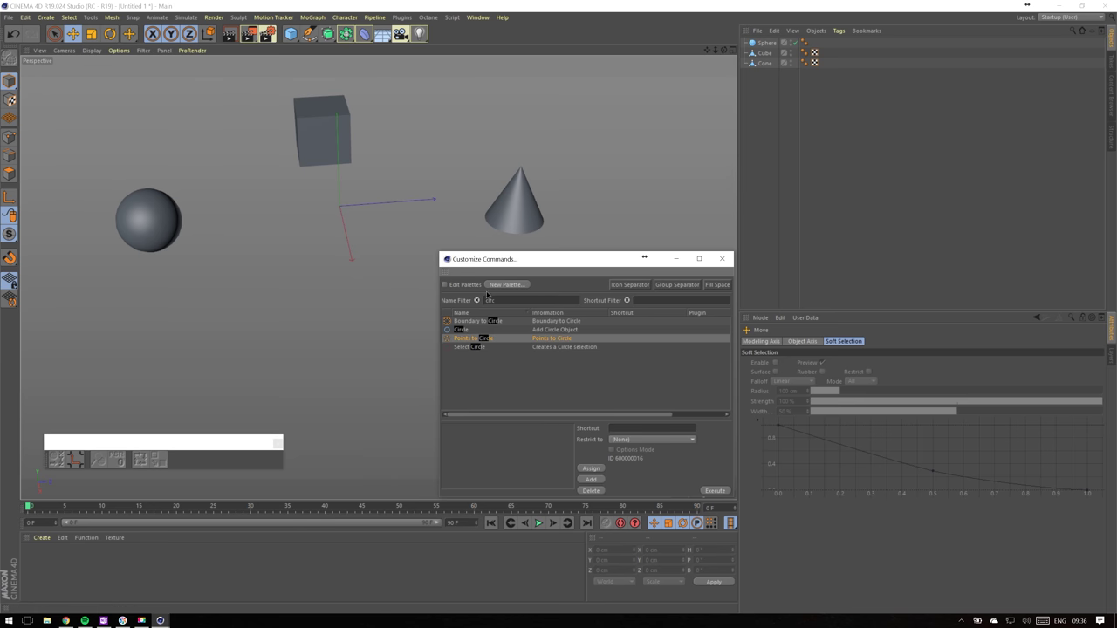
{"action": "left_click", "coordinate": [477, 301]}
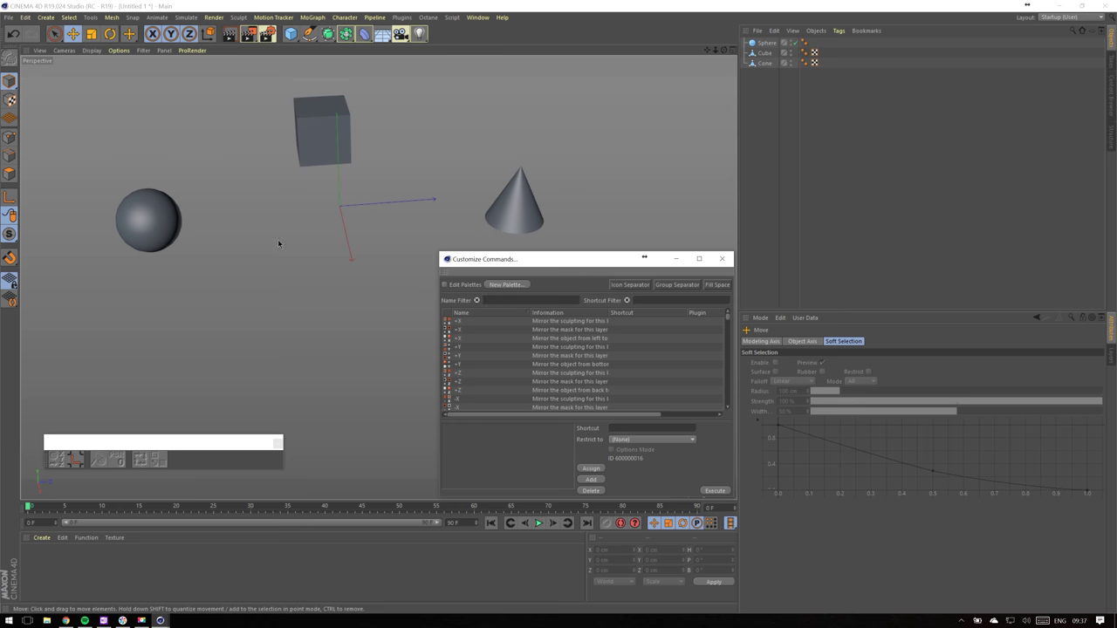
- Open the preferences folder, look up Points to Circle.CSC in library > scripts, and close the folder and preferences windows
{"action": "left_click", "coordinate": [25, 18]}
{"action": "left_click", "coordinate": [211, 284]}
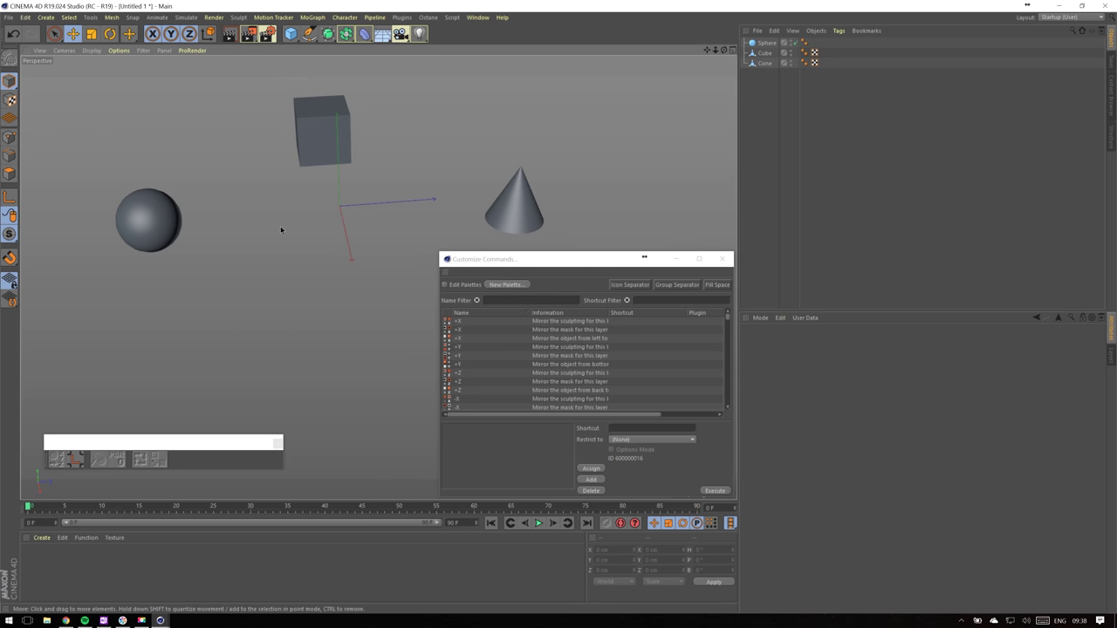
{"action": "left_click", "coordinate": [25, 17]}
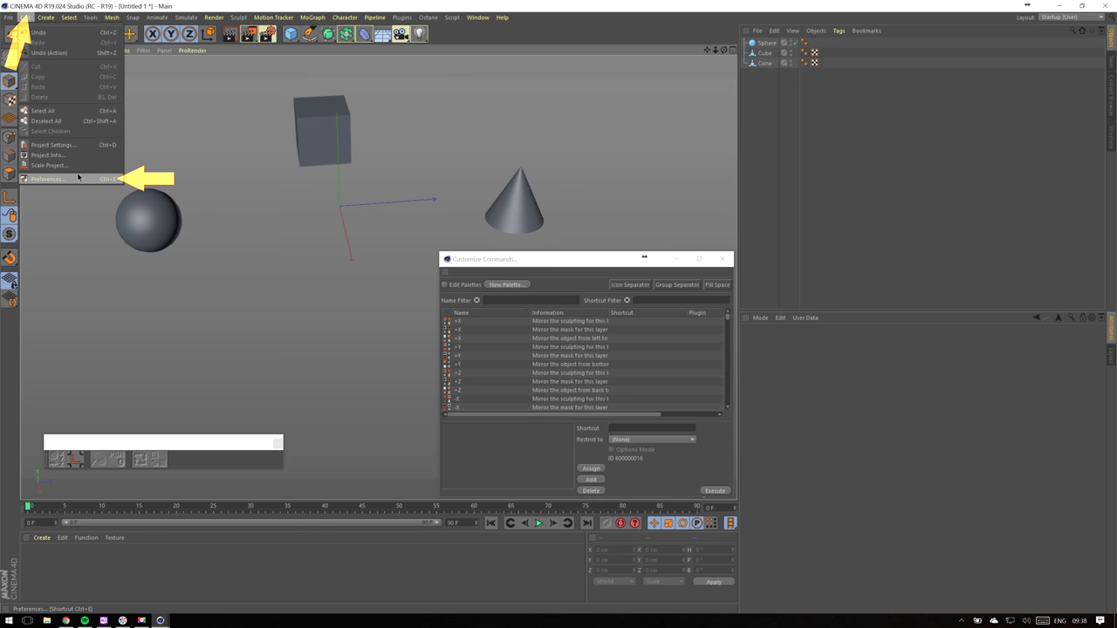
{"action": "left_click", "coordinate": [78, 177]}
{"action": "left_click", "coordinate": [41, 298]}
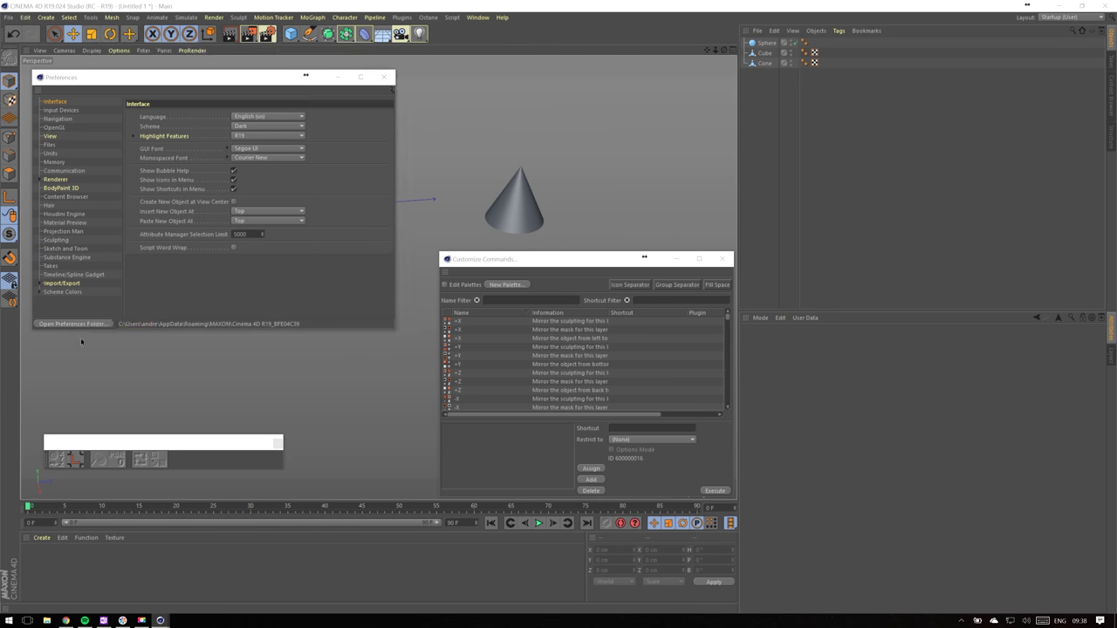
{"action": "left_click_drag", "start_coordinate": [337, 42], "coordinate": [405, 88]}
{"action": "double_click", "coordinate": [384, 168]}
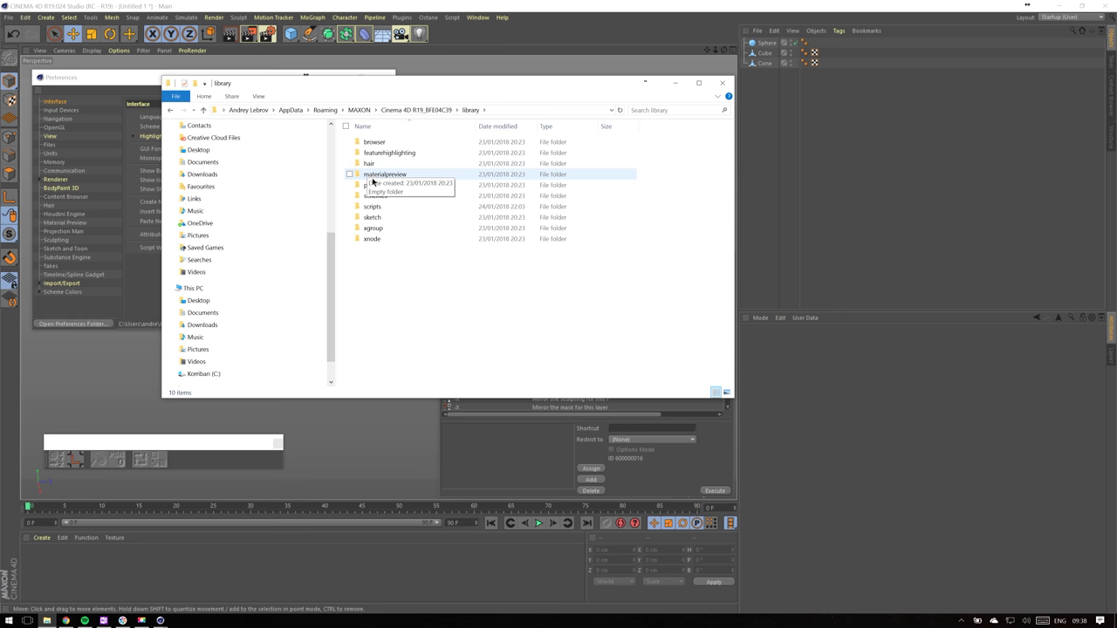
{"action": "double_click", "coordinate": [377, 206]}
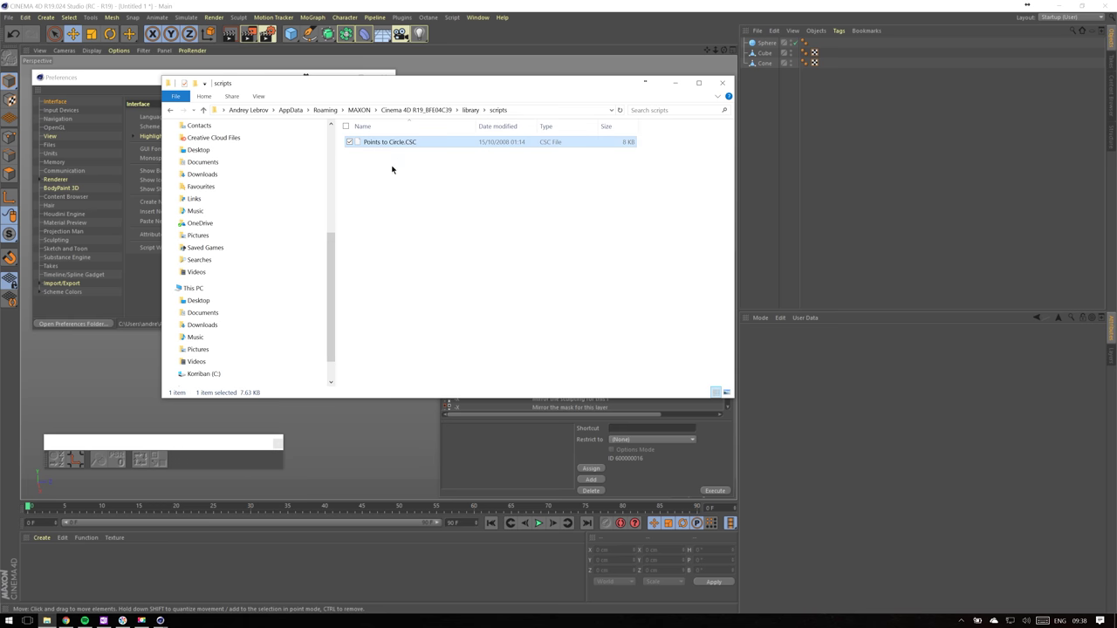
{"action": "left_click", "coordinate": [722, 82]}
{"action": "left_click", "coordinate": [385, 77]}
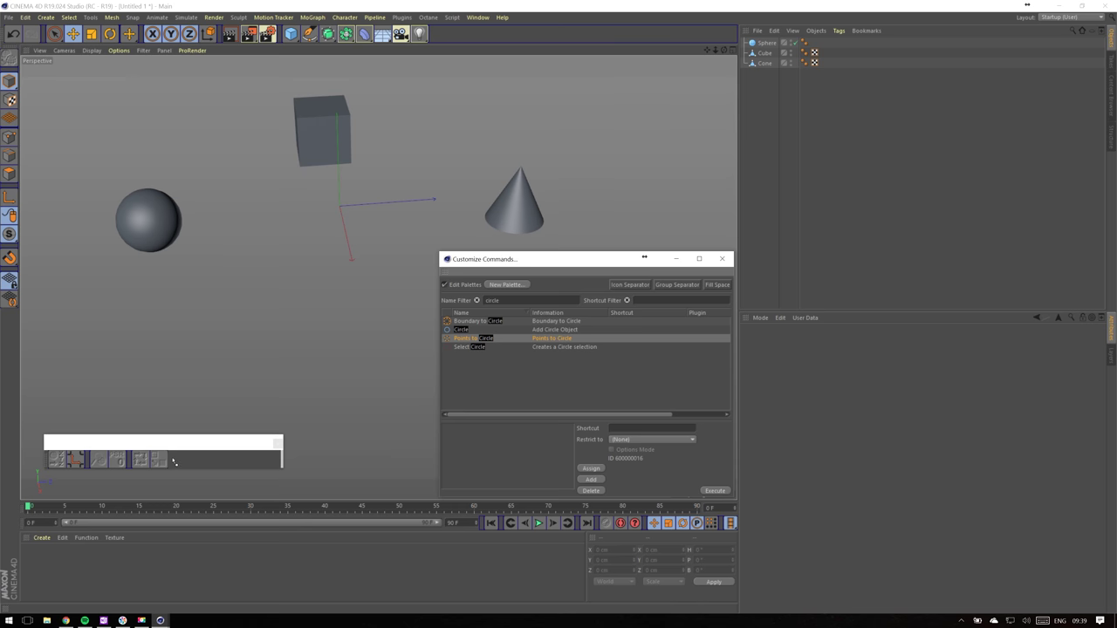
- Add the Points to Circle command to the custom palette and move the palette slightly up
{"action": "left_click_drag", "start_coordinate": [168, 460], "coordinate": [184, 419]}
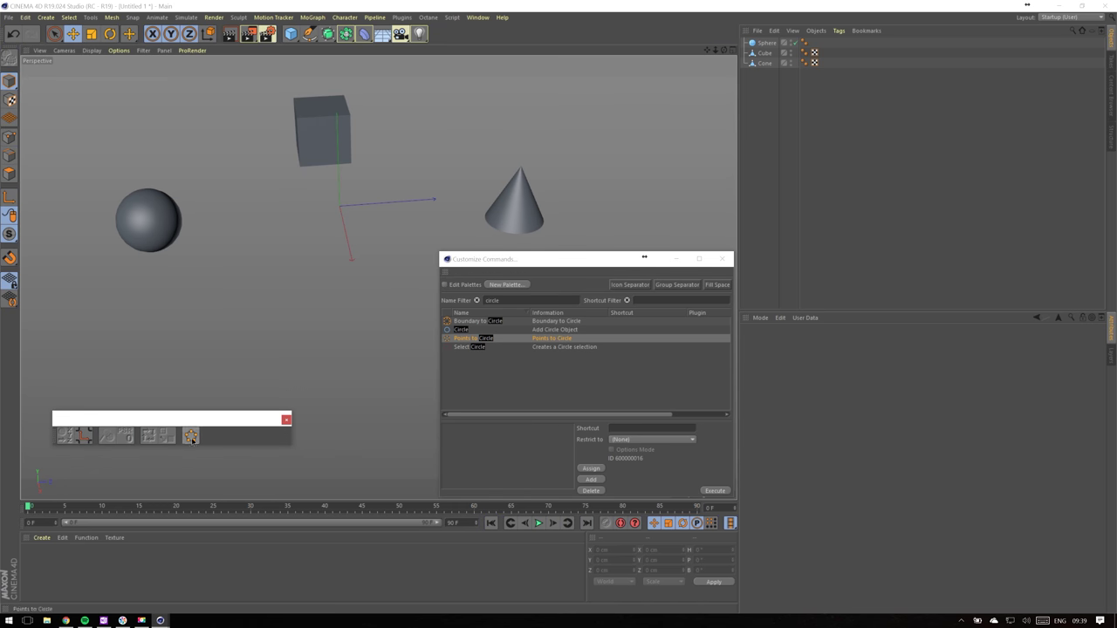
- Add a plane with 5 width and 5 height segments and make it editable
{"action": "left_click_drag", "start_coordinate": [290, 34], "coordinate": [384, 67]}
{"action": "scroll", "coordinate": [489, 244], "scroll_direction": "up", "scroll_amount": 4}
{"action": "left_click_drag", "start_coordinate": [496, 259], "coordinate": [491, 328]}
{"action": "left_click_drag", "start_coordinate": [419, 210], "coordinate": [471, 262], "text": "alt"}
{"action": "double_click", "coordinate": [804, 384]}
{"action": "type", "text": "5"}
{"action": "key", "text": "Tab"}
{"action": "type", "text": "5"}
{"action": "key", "text": "Return"}
{"action": "left_click", "coordinate": [9, 57]}
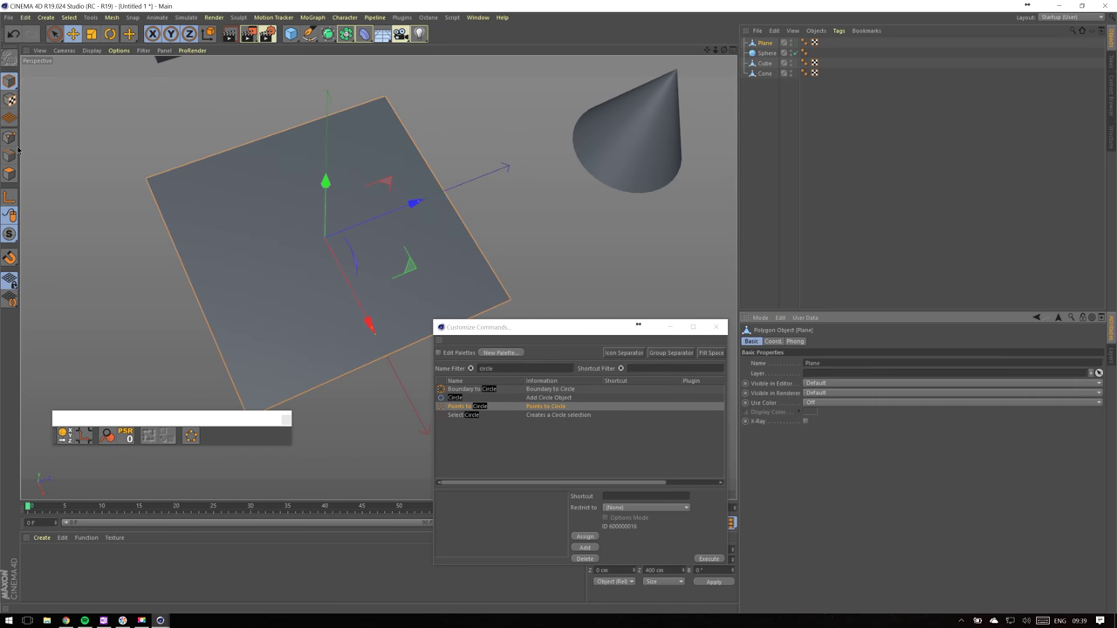
- In point mode, select the eight points surrounding one inner point of the plane and apply Points to Circle to them
{"action": "left_click", "coordinate": [9, 137]}
{"action": "left_click", "coordinate": [54, 34]}
{"action": "left_click_drag", "start_coordinate": [238, 245], "coordinate": [365, 306]}
{"action": "left_click", "coordinate": [310, 267]}
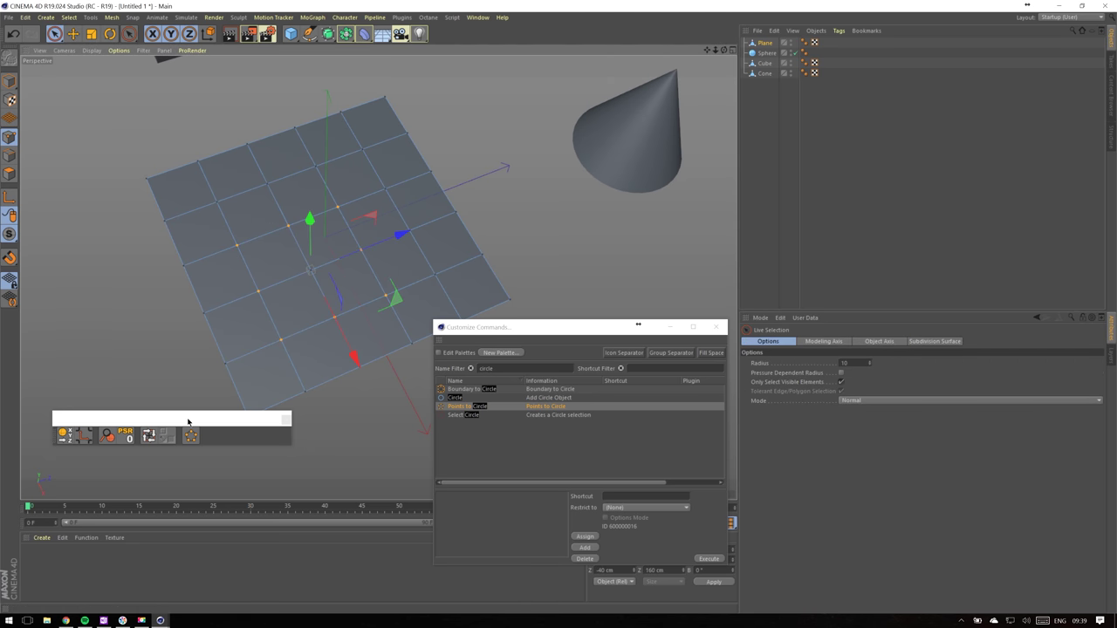
{"action": "left_click", "coordinate": [193, 435]}
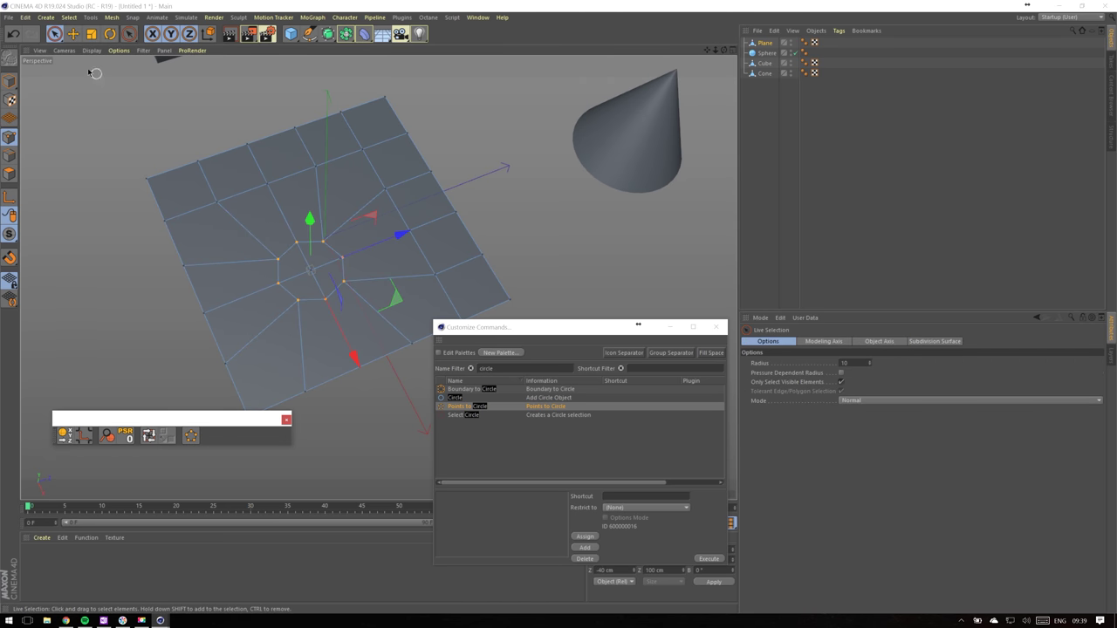
- Scale up the circle of points on the plane and place the plane under a Subdivision Surface
{"action": "left_click", "coordinate": [92, 34]}
{"action": "left_click_drag", "start_coordinate": [128, 248], "coordinate": [288, 248]}
{"action": "left_click", "coordinate": [327, 34], "text": "alt"}
{"action": "left_click", "coordinate": [770, 53]}
{"action": "left_click", "coordinate": [783, 43]}
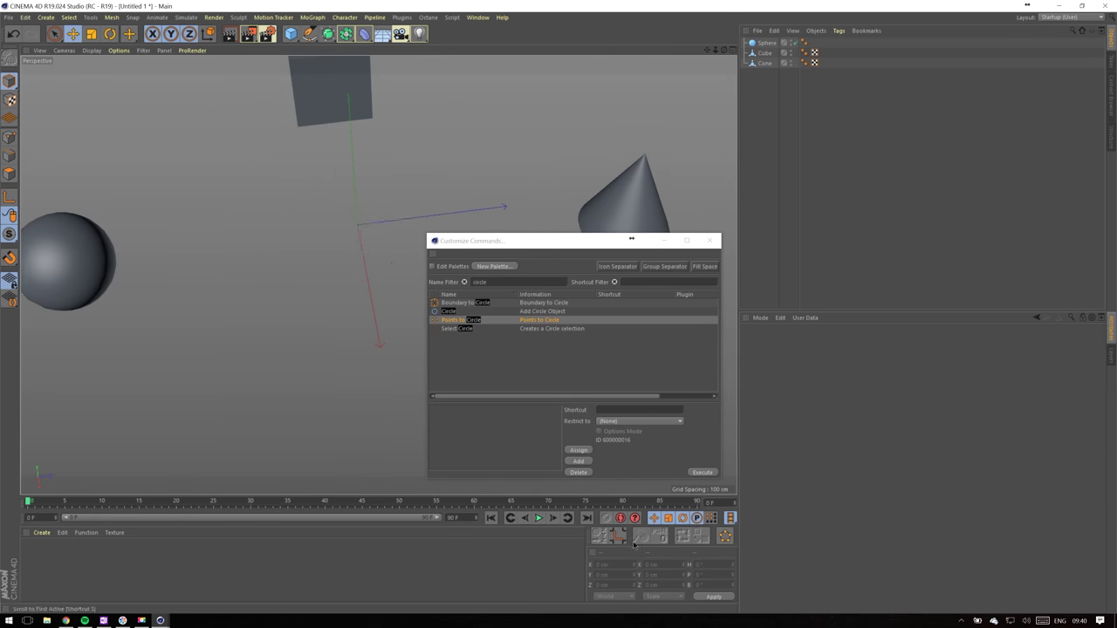
- Create a second palette and add the Select Materials of Active Objects command to it
{"action": "left_click", "coordinate": [492, 266]}
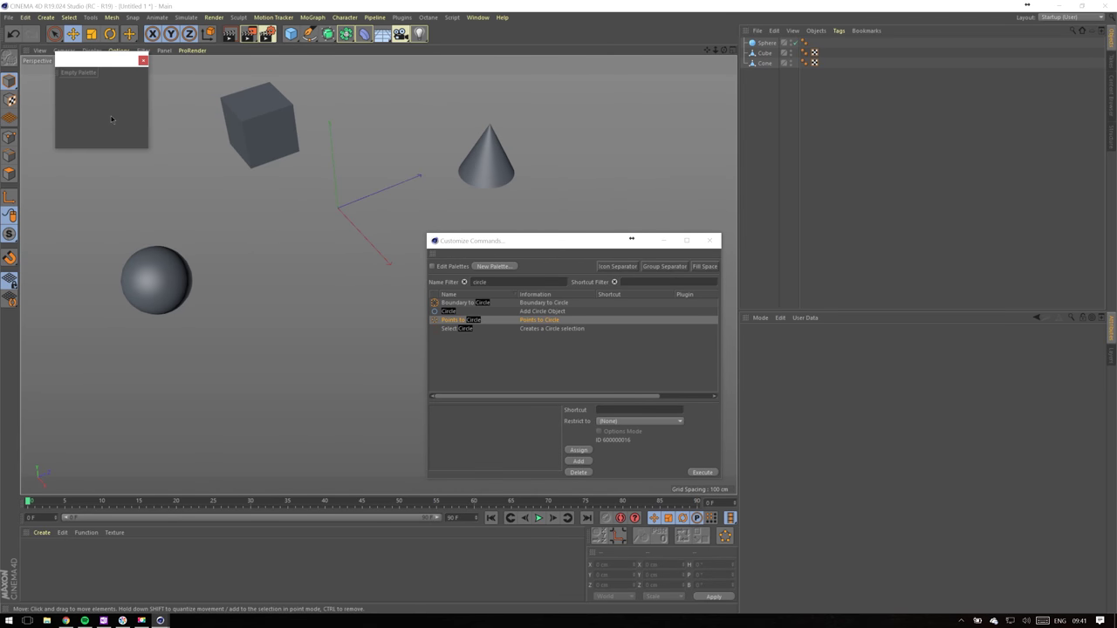
{"action": "left_click_drag", "start_coordinate": [96, 69], "coordinate": [307, 352]}
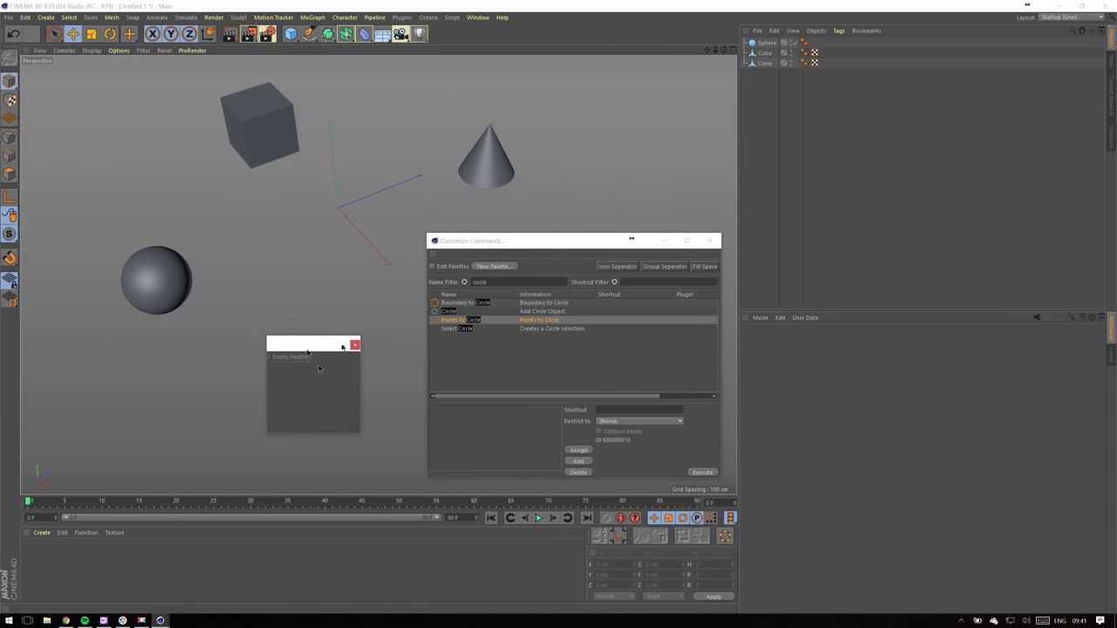
{"action": "double_click", "coordinate": [498, 283]}
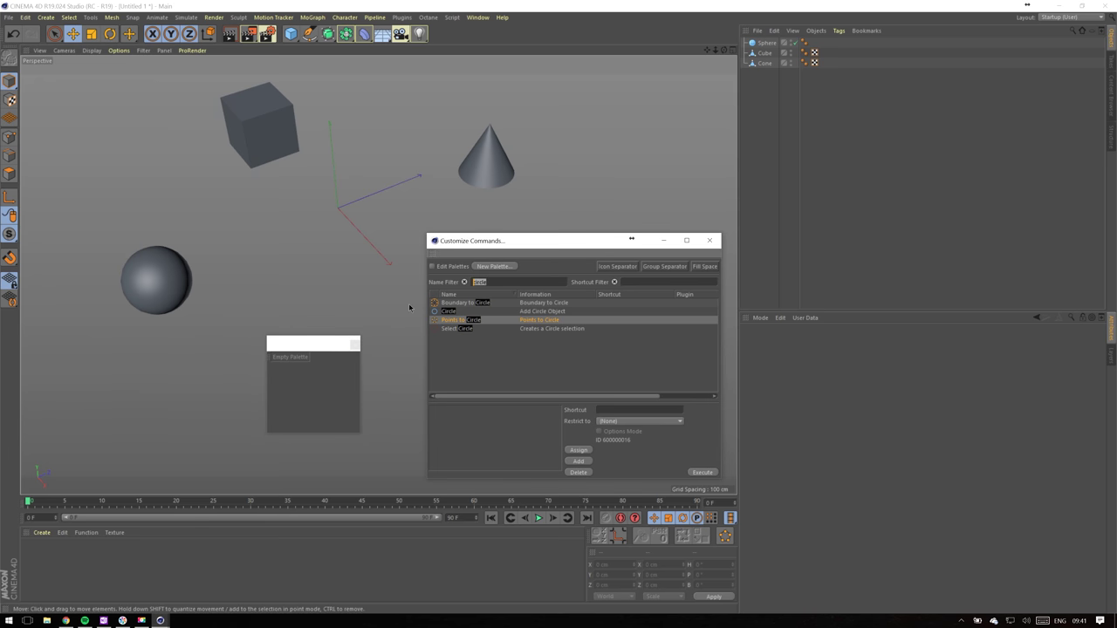
{"action": "type", "text": "select ma"}
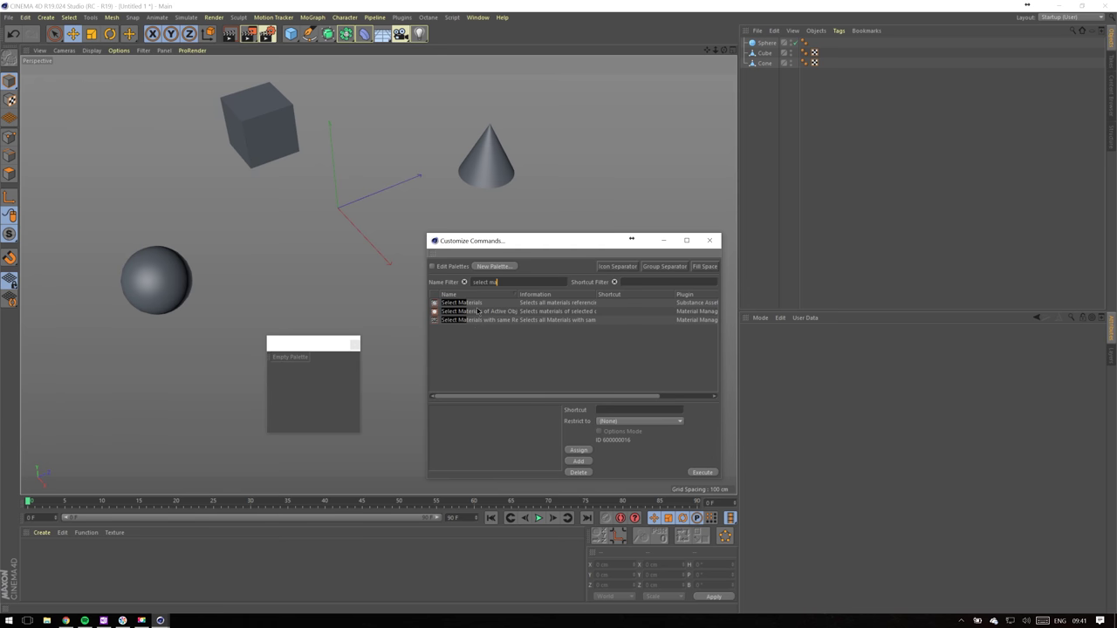
{"action": "left_click_drag", "start_coordinate": [477, 312], "coordinate": [422, 322]}
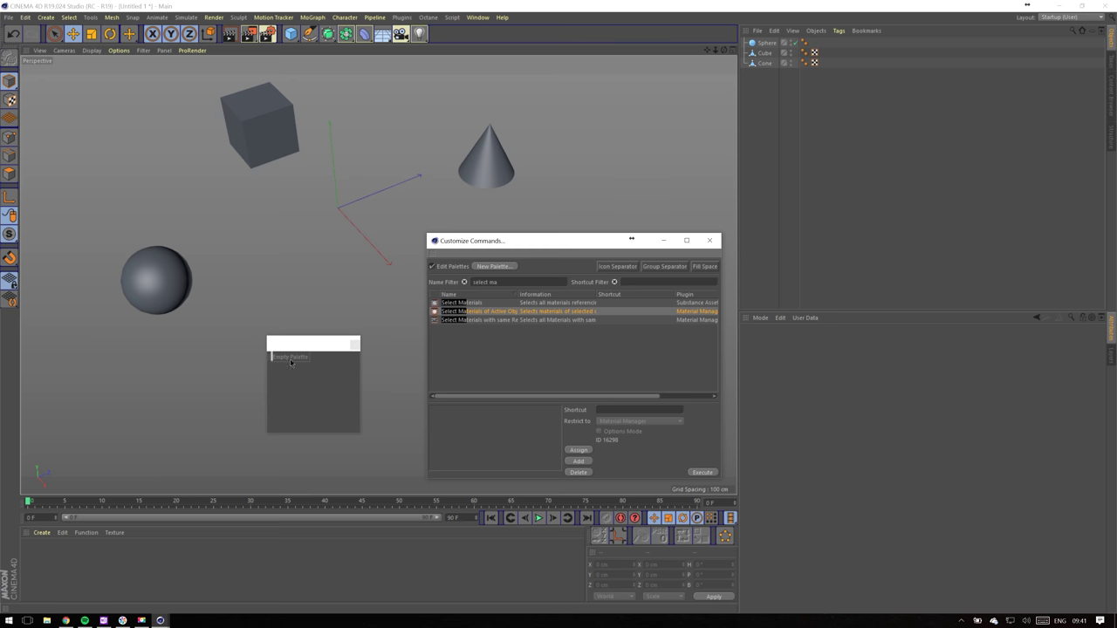
{"action": "left_click_drag", "start_coordinate": [291, 364], "coordinate": [278, 363]}
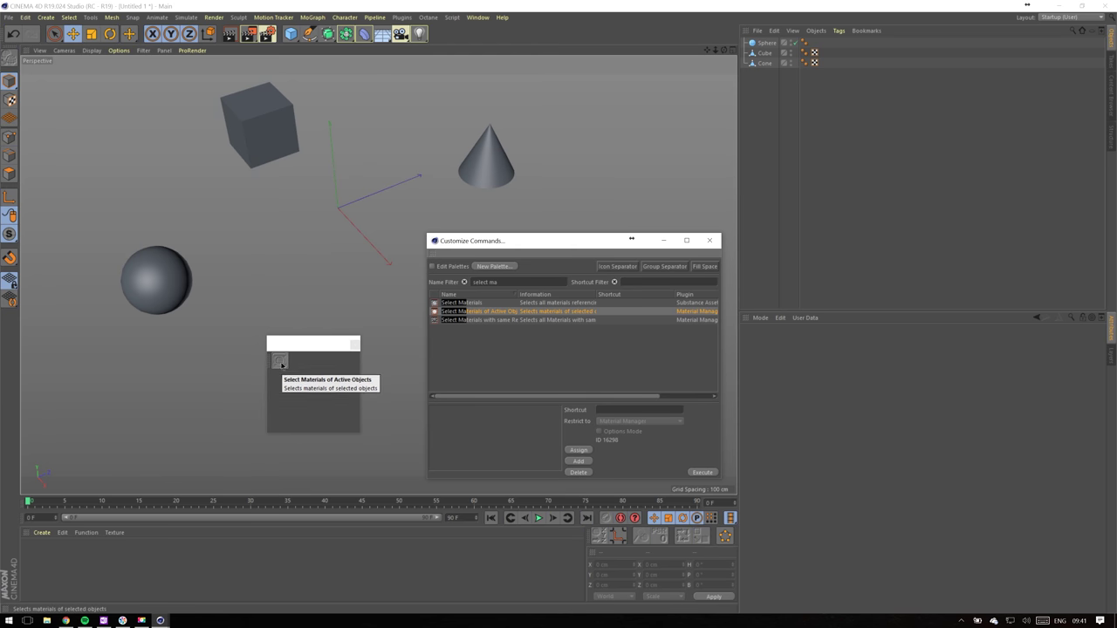
- Dock the new palette at the edge of the material manager, then create a test material and undo it
{"action": "left_click_drag", "start_coordinate": [269, 360], "coordinate": [582, 560]}
{"action": "double_click", "coordinate": [239, 552]}
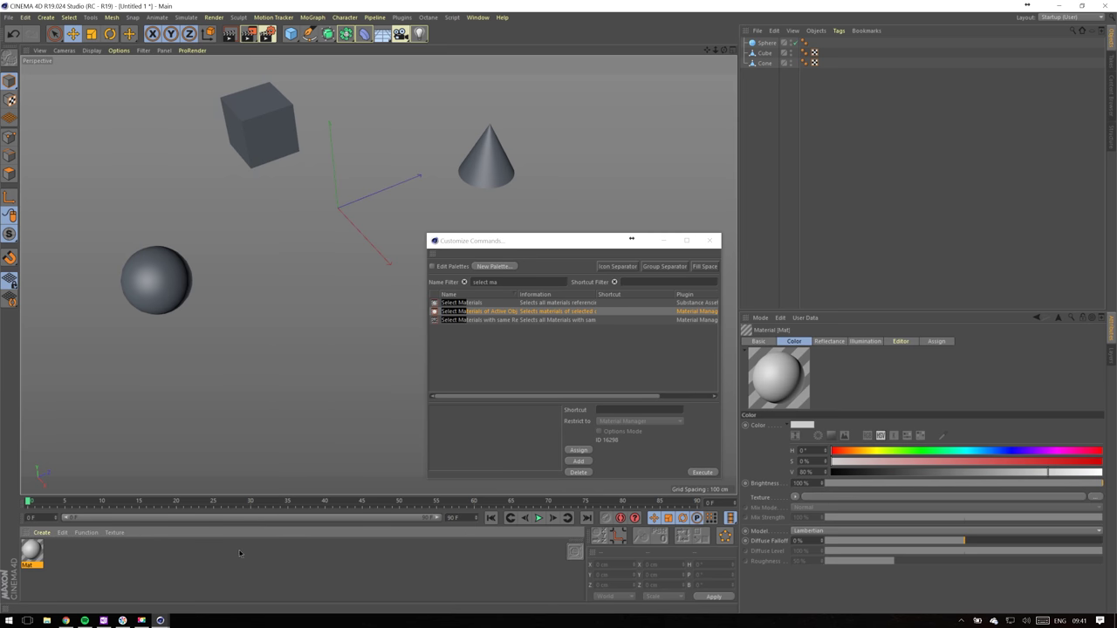
{"action": "key", "text": "ctrl+z"}
- Find the Disable Materials and Enable Materials commands and add both to the main toolbar
{"action": "left_click_drag", "start_coordinate": [508, 282], "coordinate": [407, 284]}
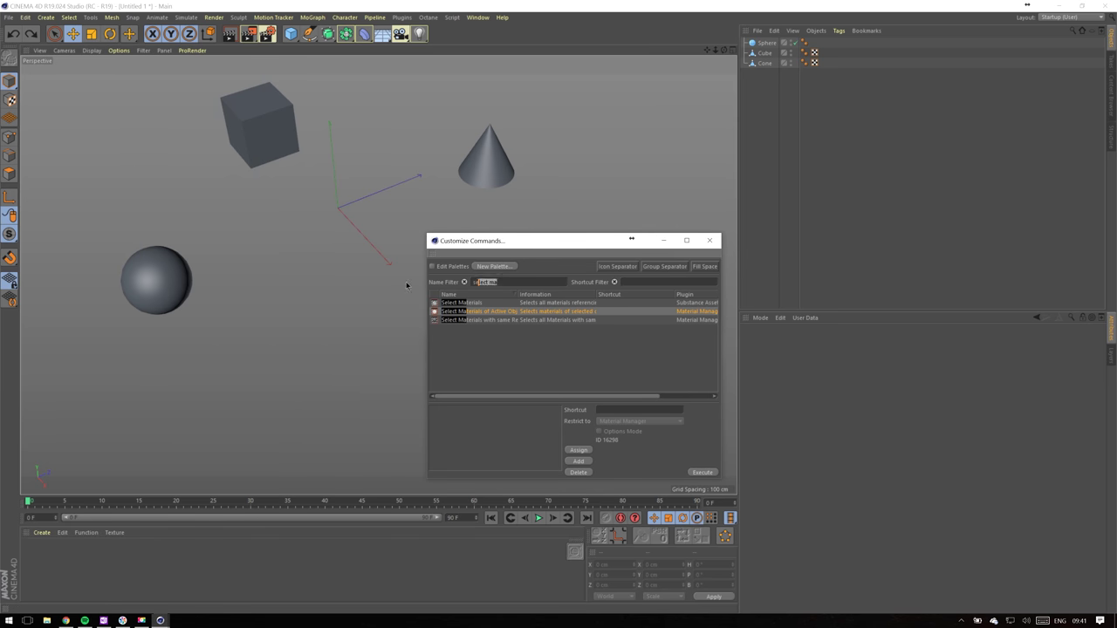
{"action": "type", "text": "disable ma"}
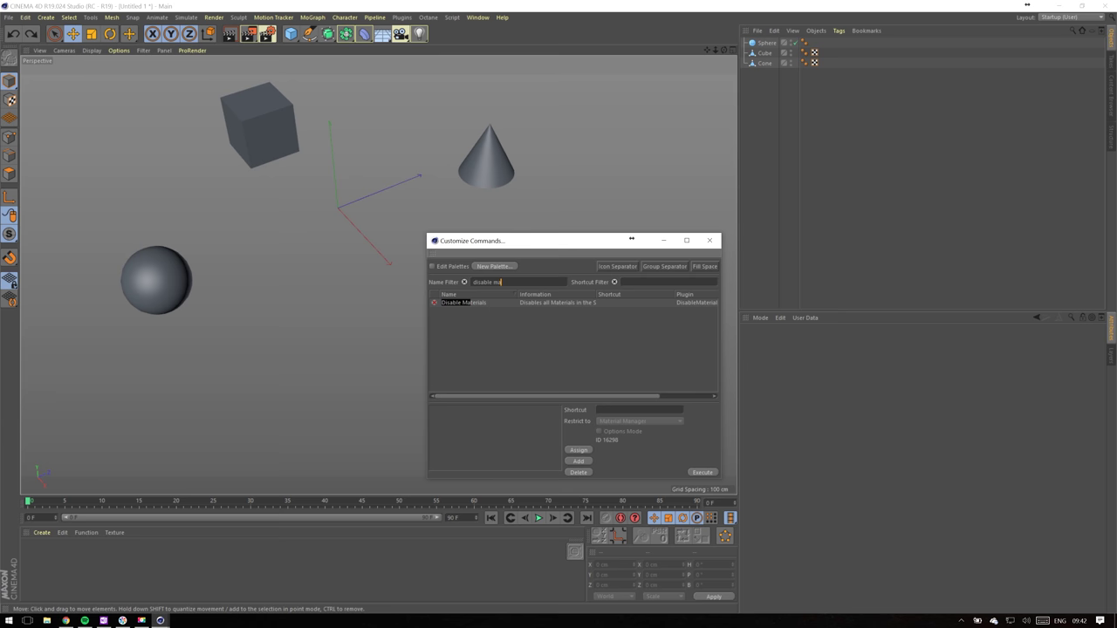
{"action": "left_click", "coordinate": [485, 303]}
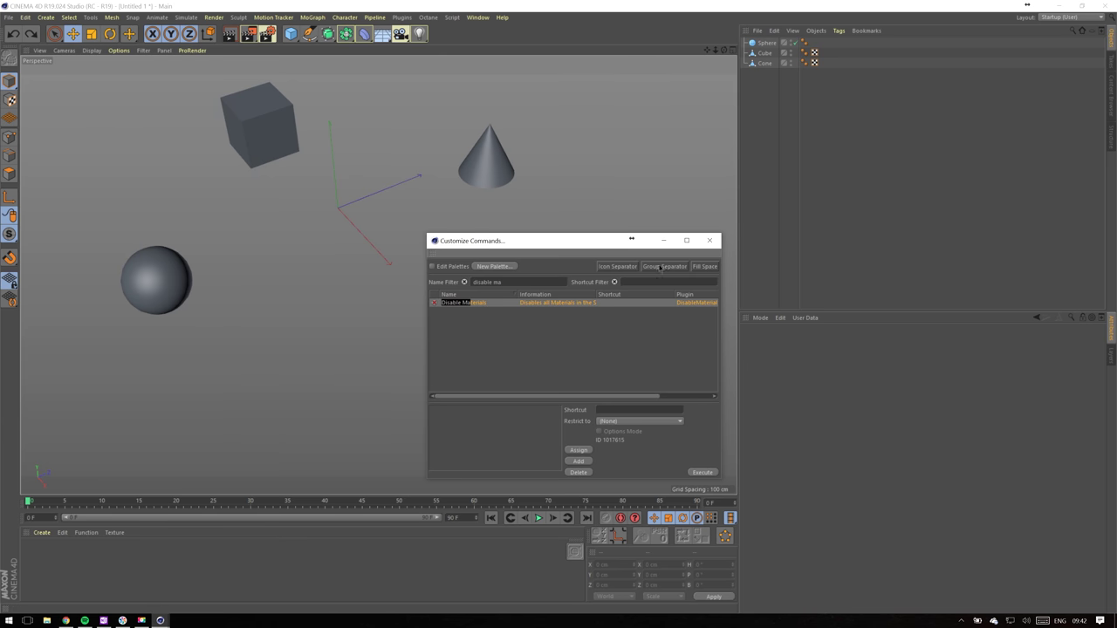
{"action": "type", "text": "enable m"}
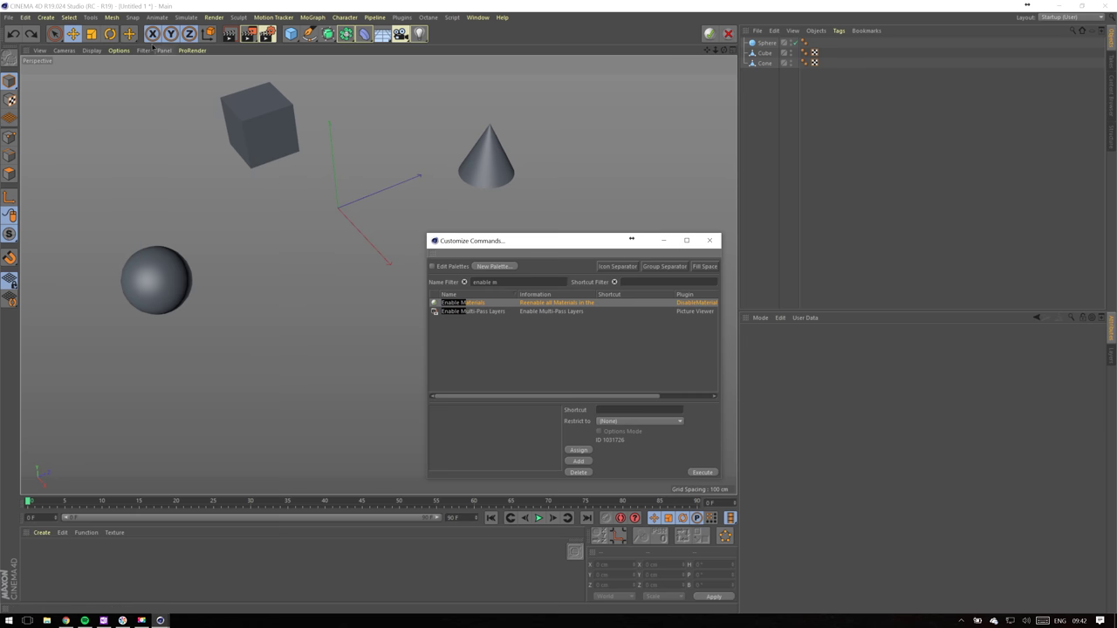
- Create a red material with a saturation of 100% and apply it to the cone
{"action": "double_click", "coordinate": [131, 567]}
{"action": "double_click", "coordinate": [32, 552]}
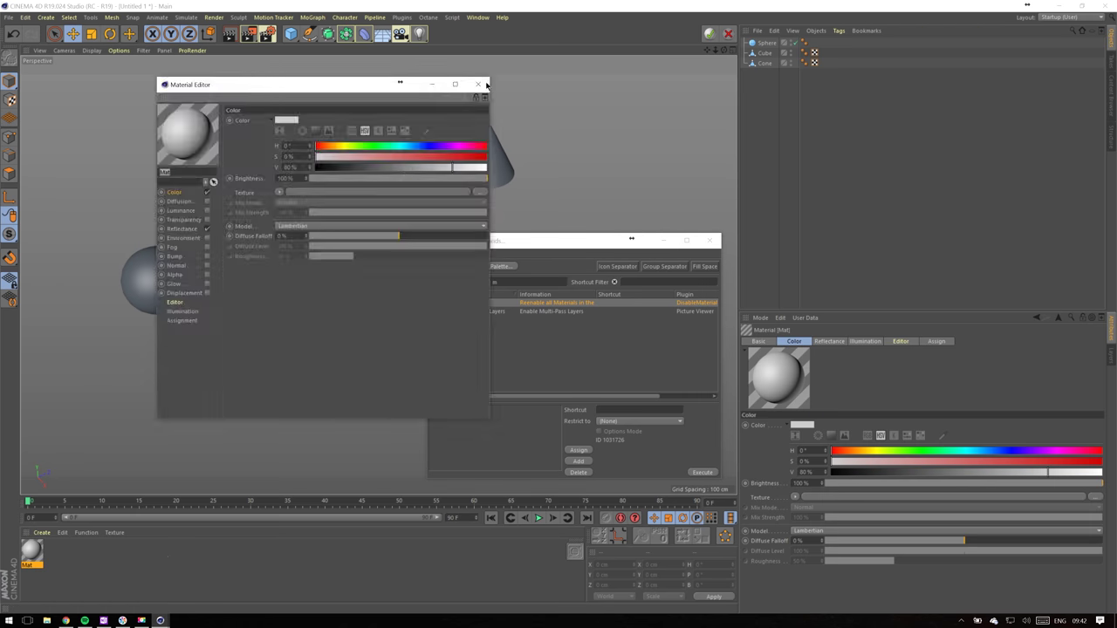
{"action": "left_click", "coordinate": [481, 84]}
{"action": "double_click", "coordinate": [32, 552]}
{"action": "left_click", "coordinate": [482, 140]}
{"action": "left_click_drag", "start_coordinate": [32, 552], "coordinate": [500, 175]}
- Create a blue and a green material, applying the blue one to the cube and the green one to the sphere
{"action": "double_click", "coordinate": [130, 568]}
{"action": "left_click", "coordinate": [482, 141]}
{"action": "left_click", "coordinate": [284, 104]}
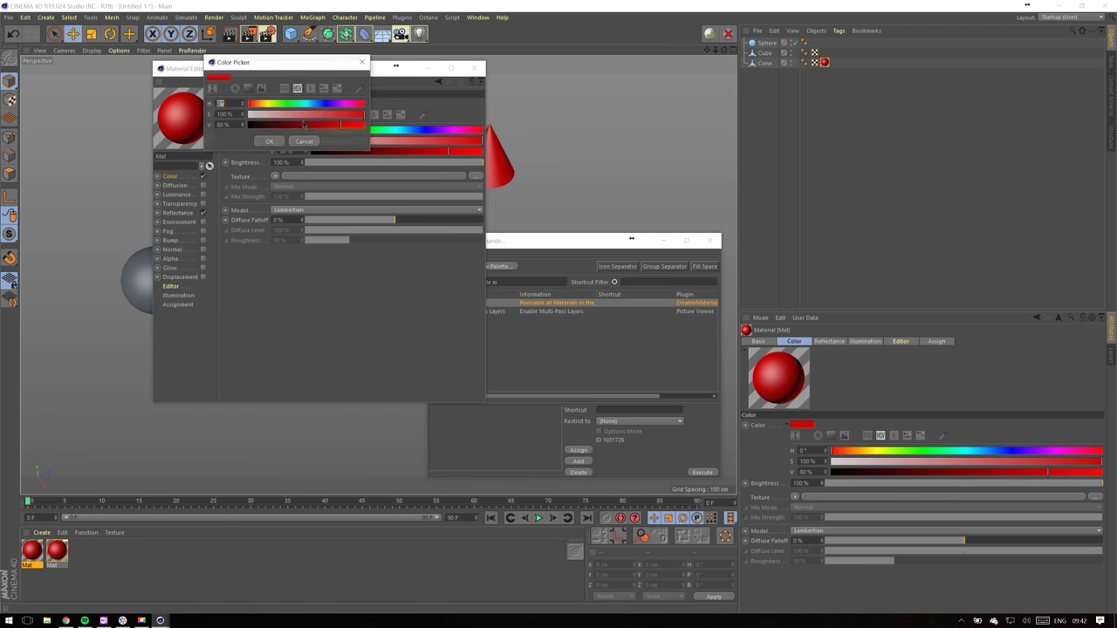
{"action": "left_click", "coordinate": [321, 103]}
{"action": "left_click", "coordinate": [270, 141]}
{"action": "left_click", "coordinate": [291, 104]}
{"action": "left_click", "coordinate": [277, 103]}
{"action": "mouse_move", "coordinate": [33, 552]}
{"action": "left_mouse_down", "text": "ctrl"}
{"action": "mouse_move", "coordinate": [131, 557]}
{"action": "mouse_move", "coordinate": [137, 281]}
{"action": "left_mouse_up", "text": "ctrl"}
{"action": "left_click", "coordinate": [274, 141]}
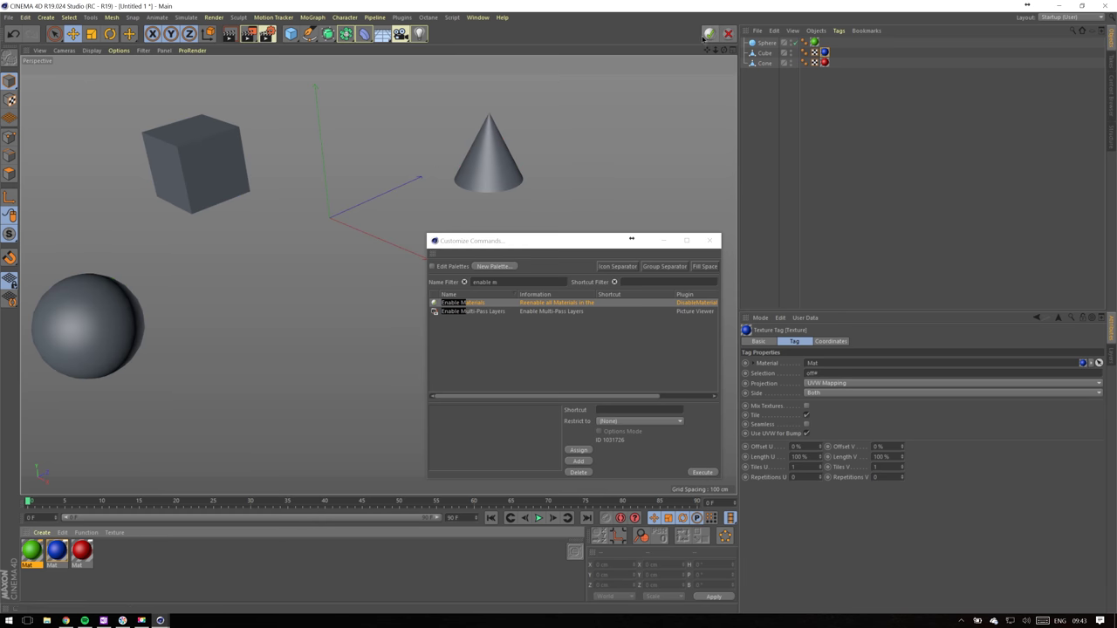
- Switch the scene's materials on and off repeatedly with Enable Materials and Disable Materials, leaving them enabled
{"action": "left_click", "coordinate": [714, 37]}
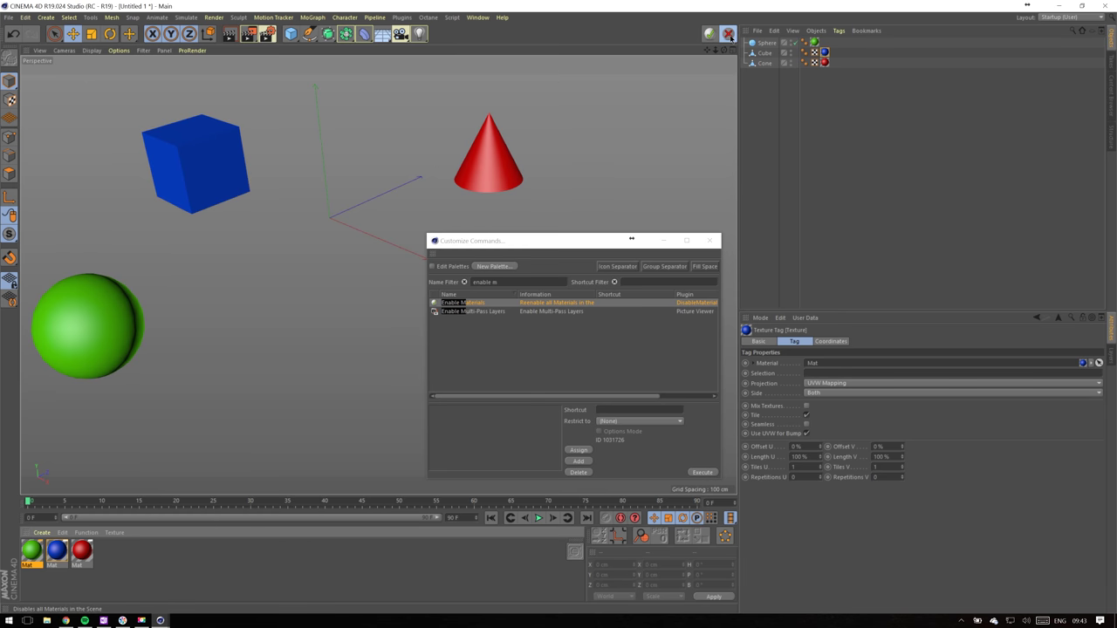
{"action": "left_click", "coordinate": [731, 38]}
{"action": "left_click", "coordinate": [711, 36]}
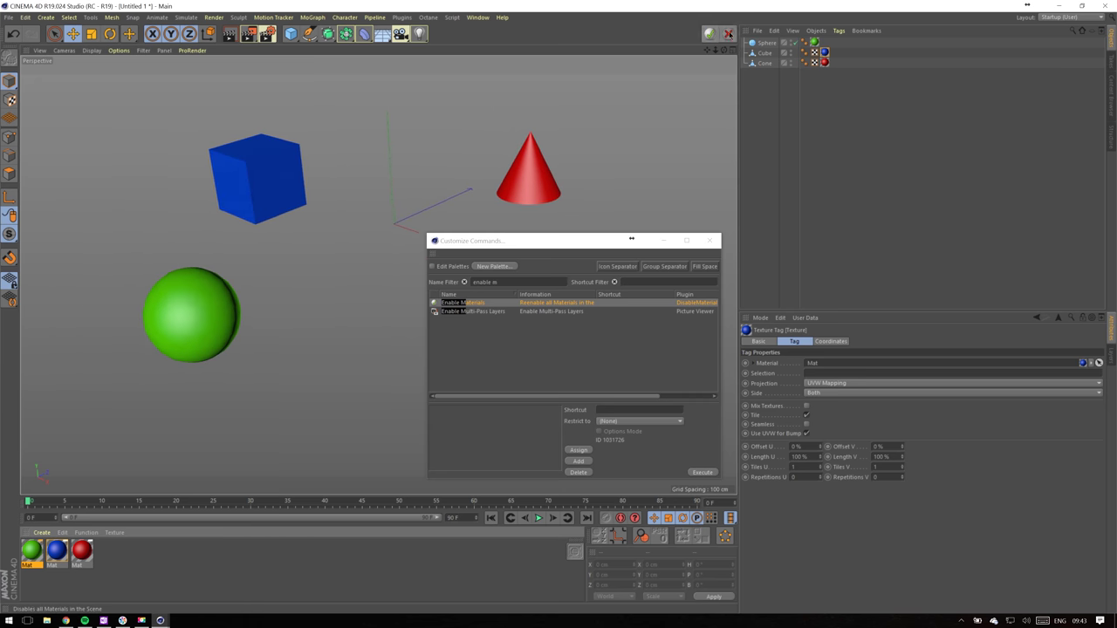
{"action": "left_click", "coordinate": [729, 35]}
{"action": "left_click", "coordinate": [709, 34]}
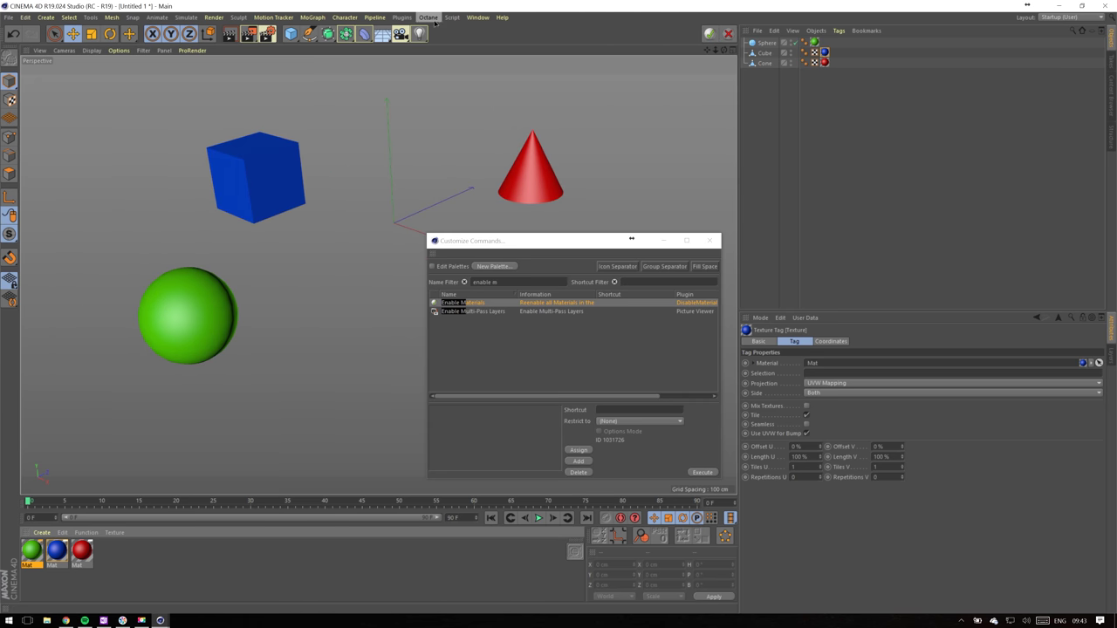
- Compare disabled and enabled materials in the Octane Live Viewer render, then close the viewer with materials enabled
{"action": "left_click", "coordinate": [435, 22]}
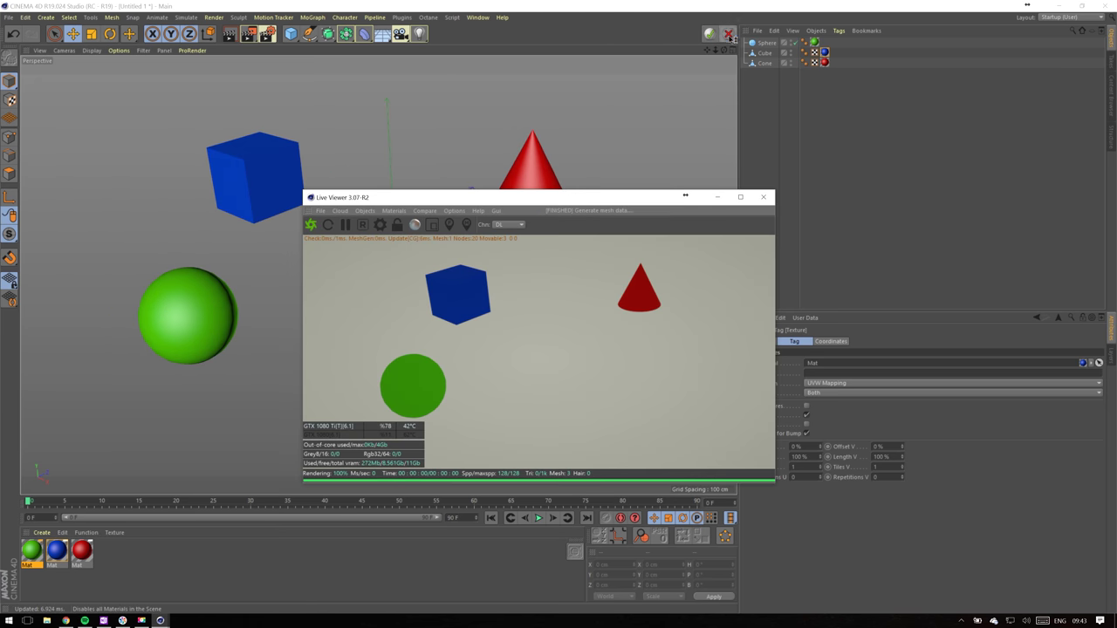
{"action": "left_click", "coordinate": [729, 38]}
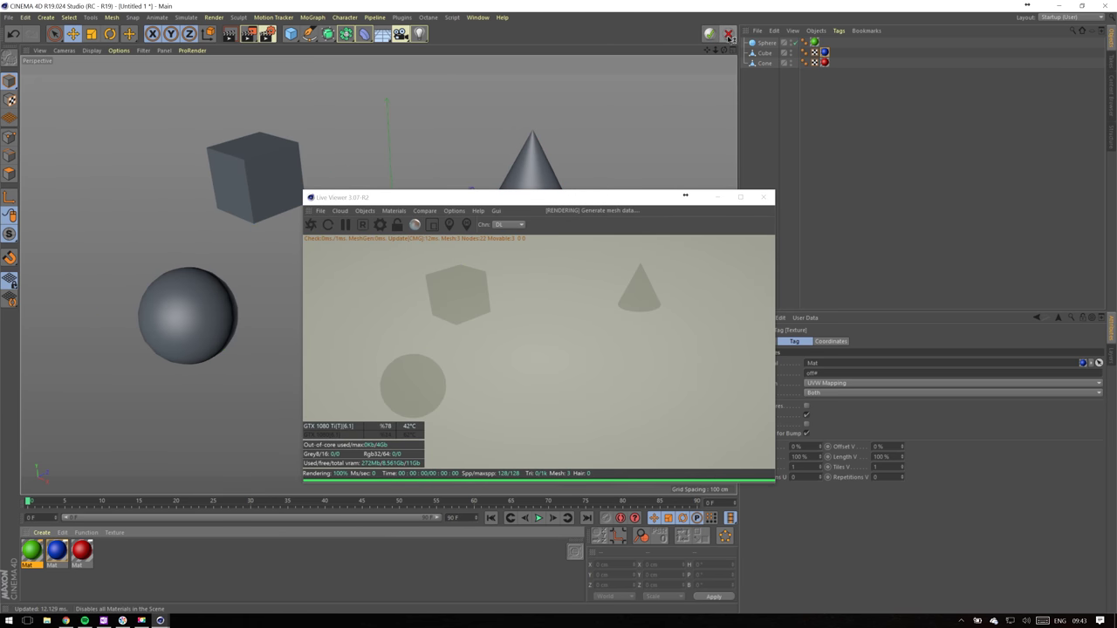
{"action": "mouse_move", "coordinate": [602, 122]}
{"action": "left_mouse_down", "text": "alt"}
{"action": "mouse_move", "coordinate": [586, 94]}
{"action": "mouse_move", "coordinate": [567, 94]}
{"action": "mouse_move", "coordinate": [607, 135]}
{"action": "left_mouse_up", "text": "alt"}
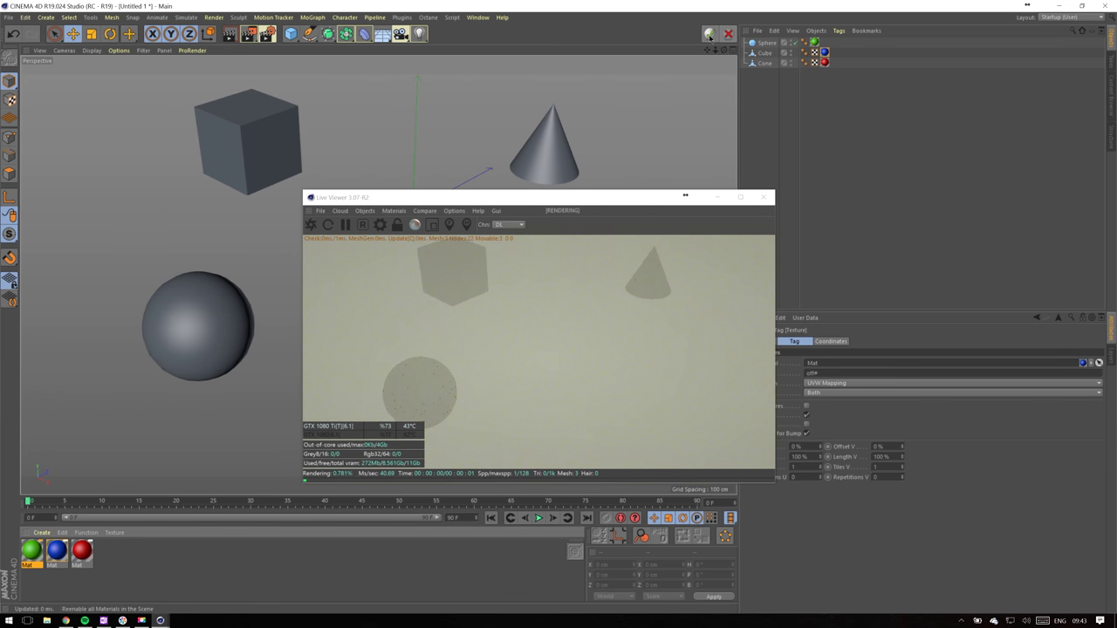
{"action": "left_click", "coordinate": [708, 35]}
{"action": "left_click", "coordinate": [730, 36]}
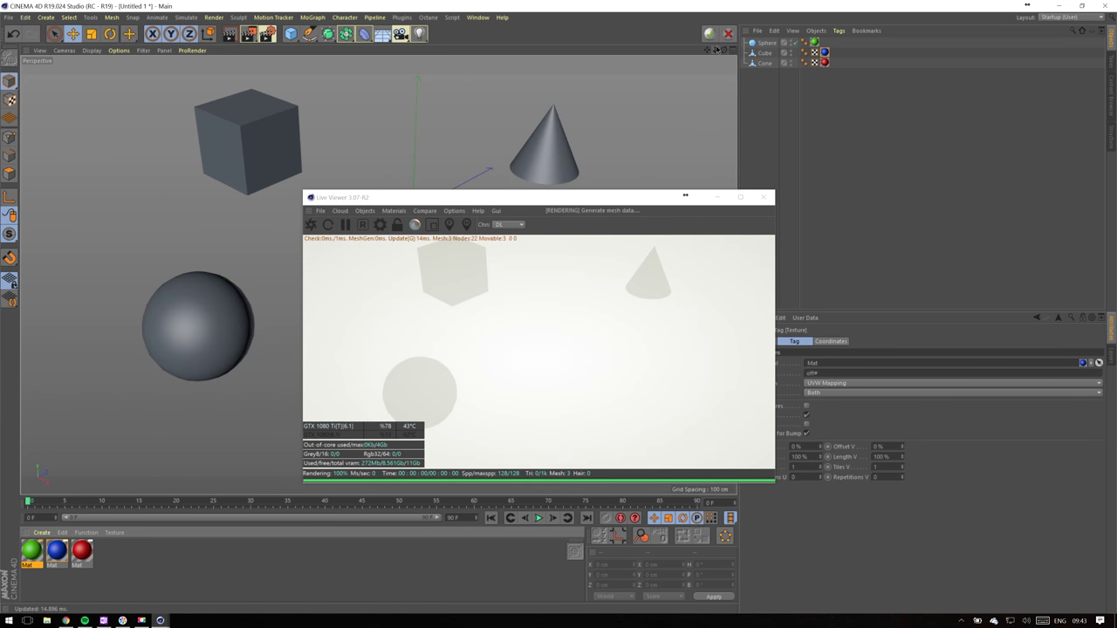
{"action": "left_click", "coordinate": [709, 34]}
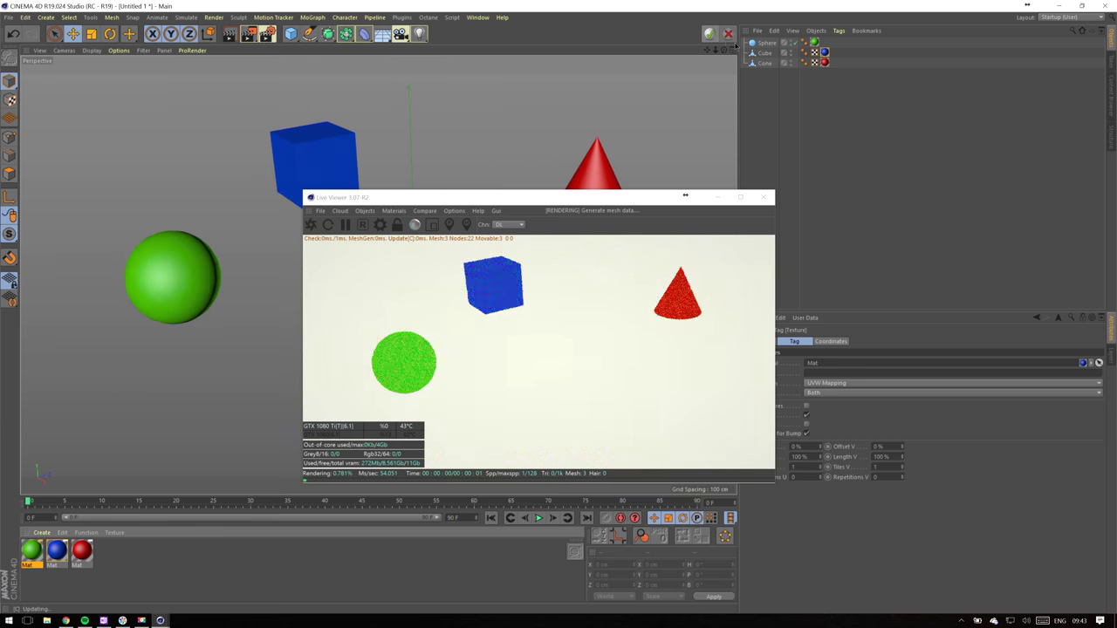
{"action": "left_click", "coordinate": [764, 197]}
- Find the MagicSolo command by filtering for "solo" and add it to the vertical tool palette, then finish palette editing
{"action": "left_click", "coordinate": [478, 17]}
{"action": "left_click_drag", "start_coordinate": [614, 116], "coordinate": [646, 169], "text": "alt"}
{"action": "left_click_drag", "start_coordinate": [508, 282], "coordinate": [402, 289]}
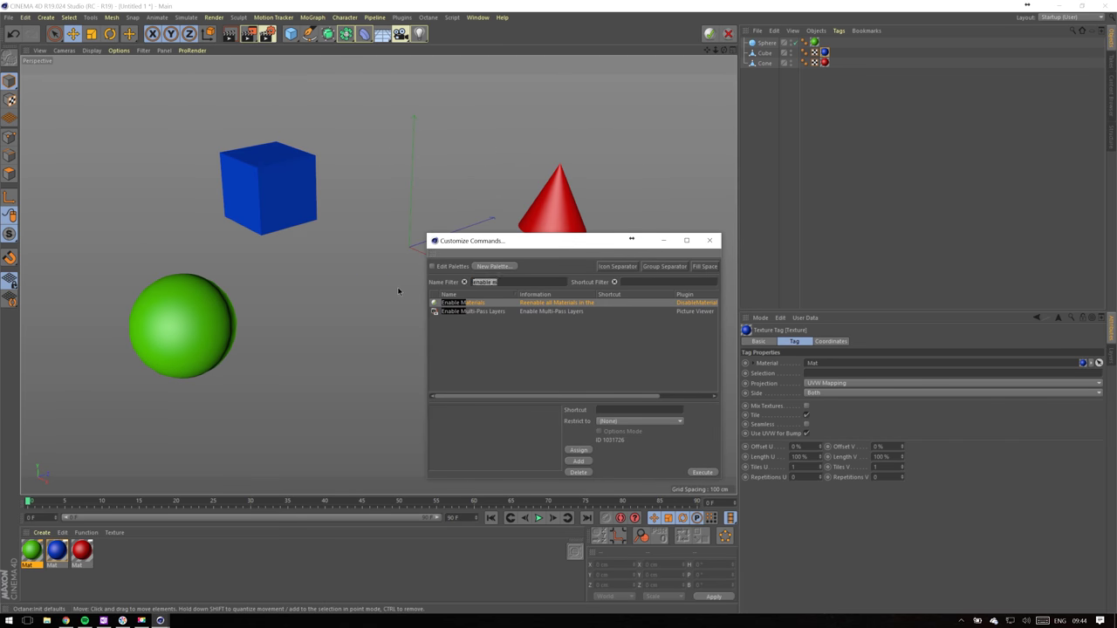
{"action": "type", "text": "solo"}
{"action": "left_click", "coordinate": [440, 302]}
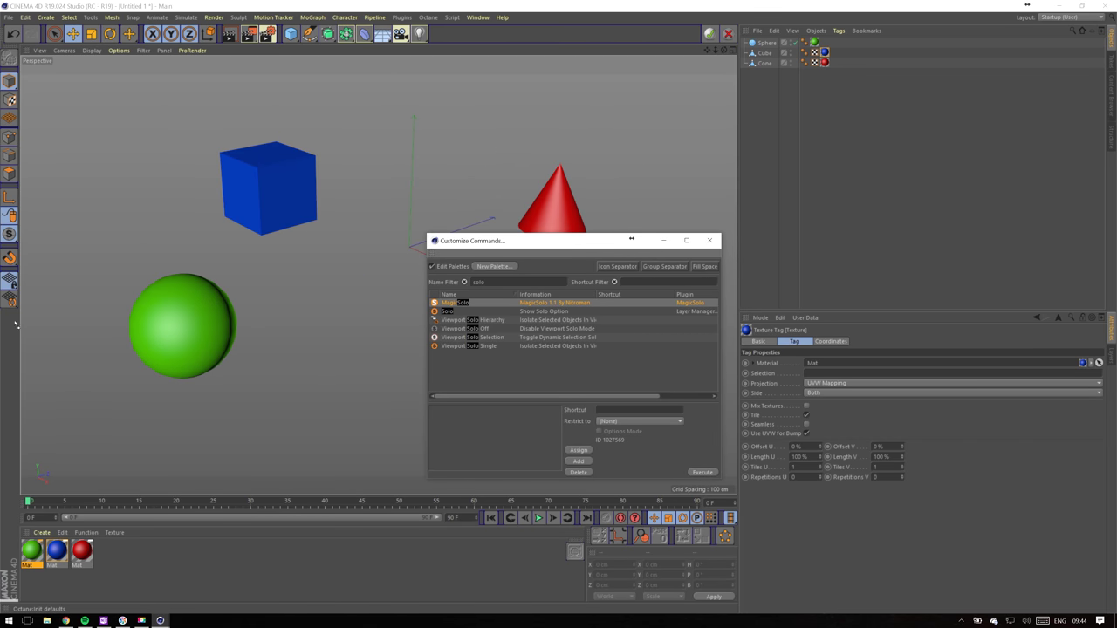
{"action": "left_click_drag", "start_coordinate": [13, 307], "coordinate": [5, 318]}
{"action": "left_click", "coordinate": [431, 267]}
{"action": "left_click", "coordinate": [431, 266]}
{"action": "left_click", "coordinate": [431, 266]}
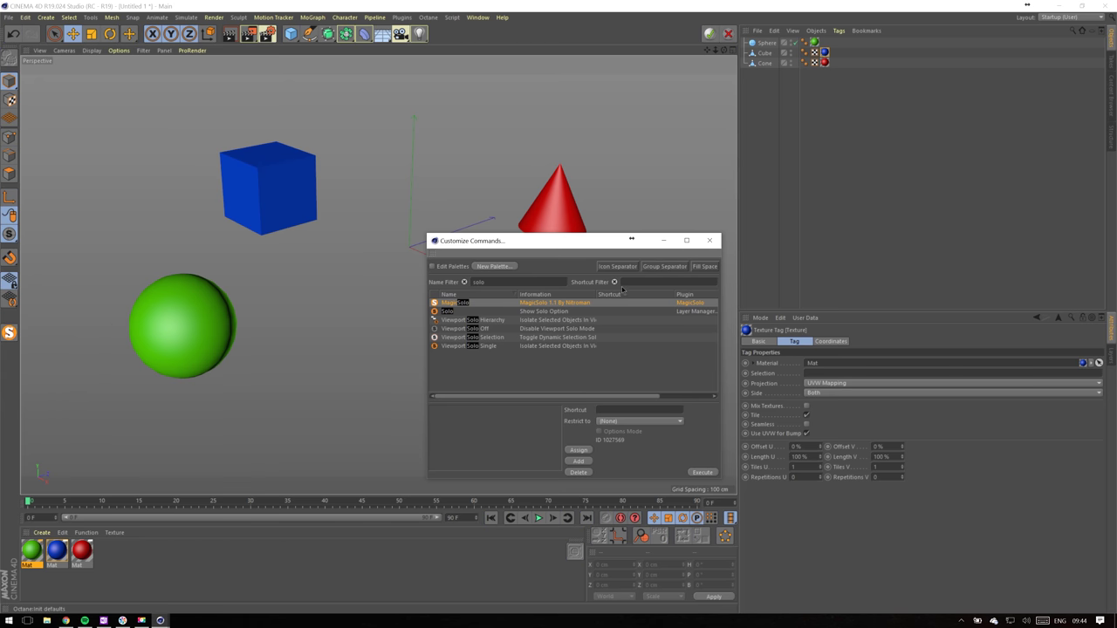
- Select the cube, isolate it with MagicSolo and restore the full scene
{"action": "left_click", "coordinate": [246, 218]}
{"action": "left_click_drag", "start_coordinate": [245, 218], "coordinate": [284, 216], "text": "alt"}
{"action": "right_click_drag", "start_coordinate": [284, 216], "coordinate": [323, 227], "text": "alt"}
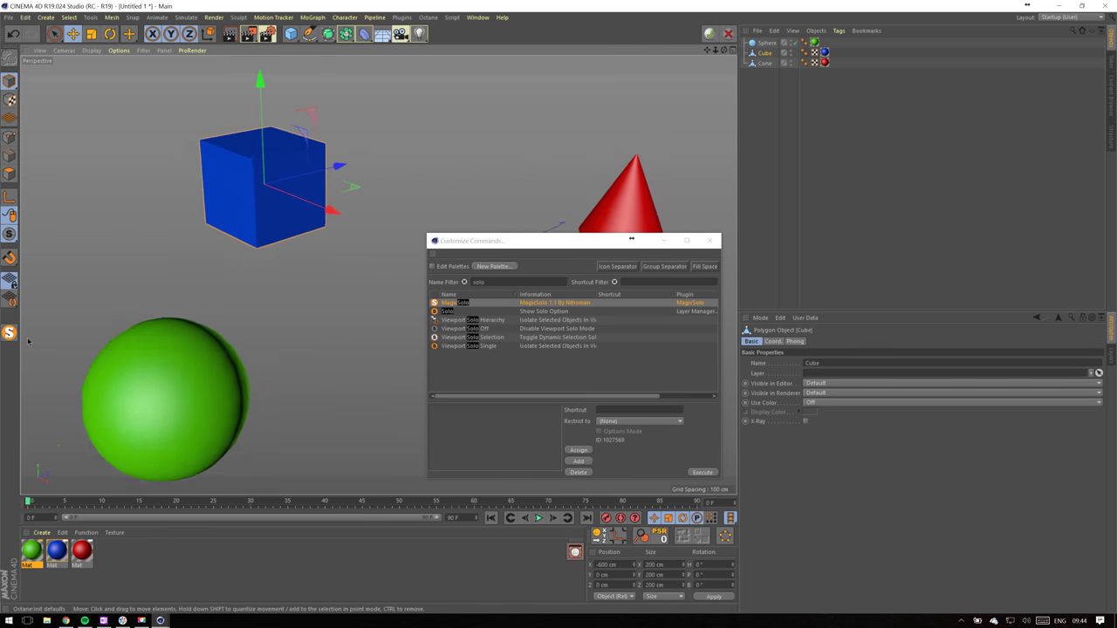
{"action": "left_click_drag", "start_coordinate": [166, 288], "coordinate": [74, 335], "text": "alt"}
{"action": "left_click", "coordinate": [9, 333]}
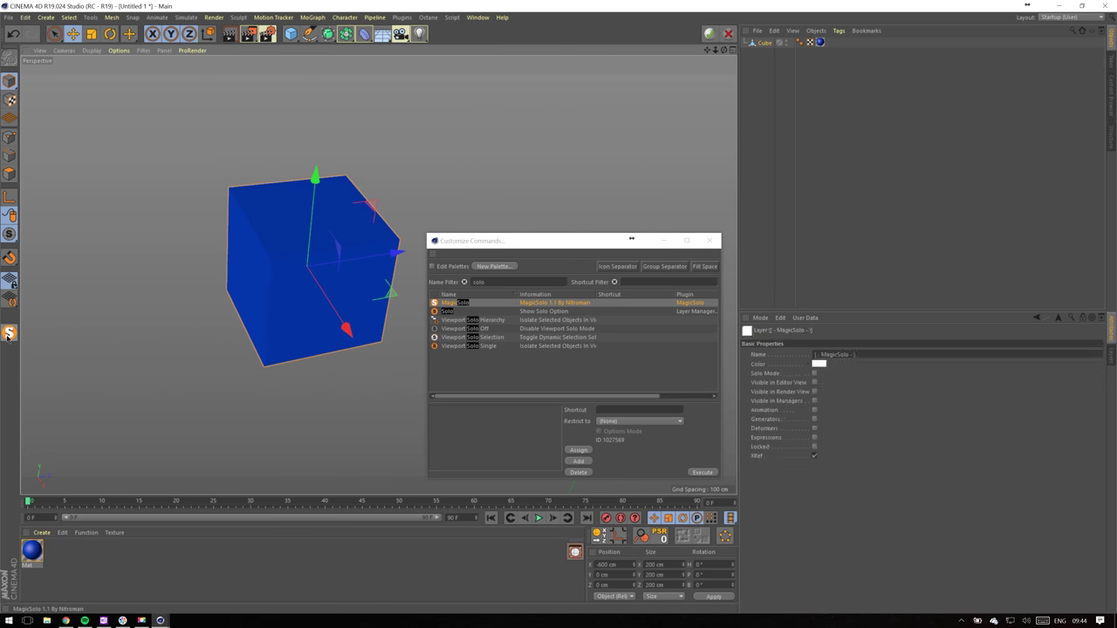
{"action": "left_click", "coordinate": [8, 333]}
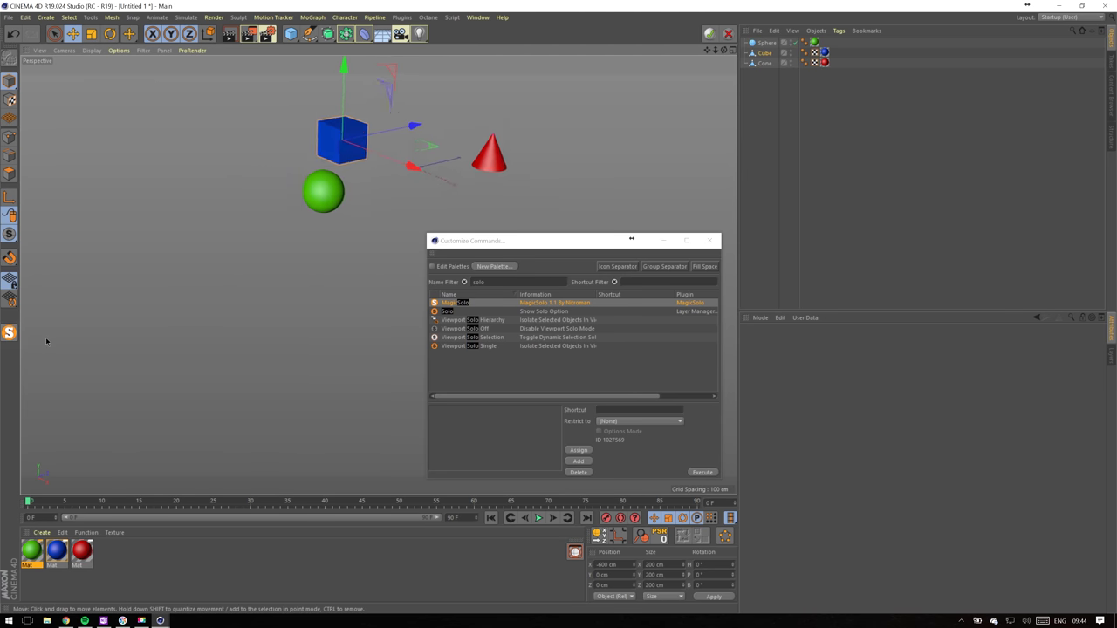
- Isolate the sphere, the cone and again the cube in turn with MagicSolo, restoring the scene each time
{"action": "left_click", "coordinate": [302, 256]}
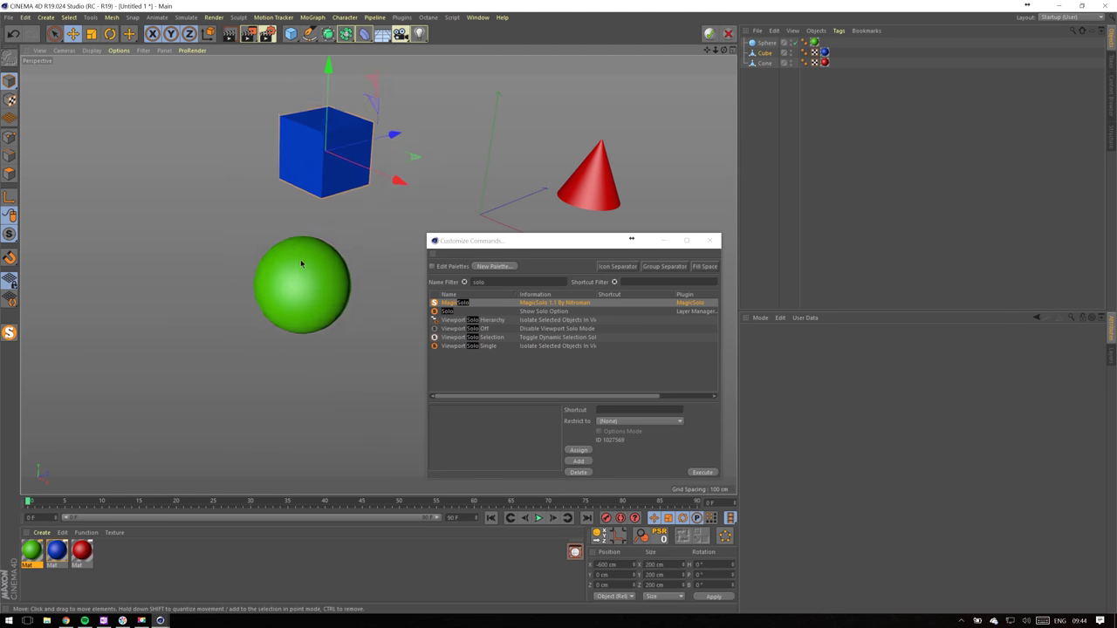
{"action": "left_click", "coordinate": [9, 334]}
{"action": "left_click", "coordinate": [9, 333]}
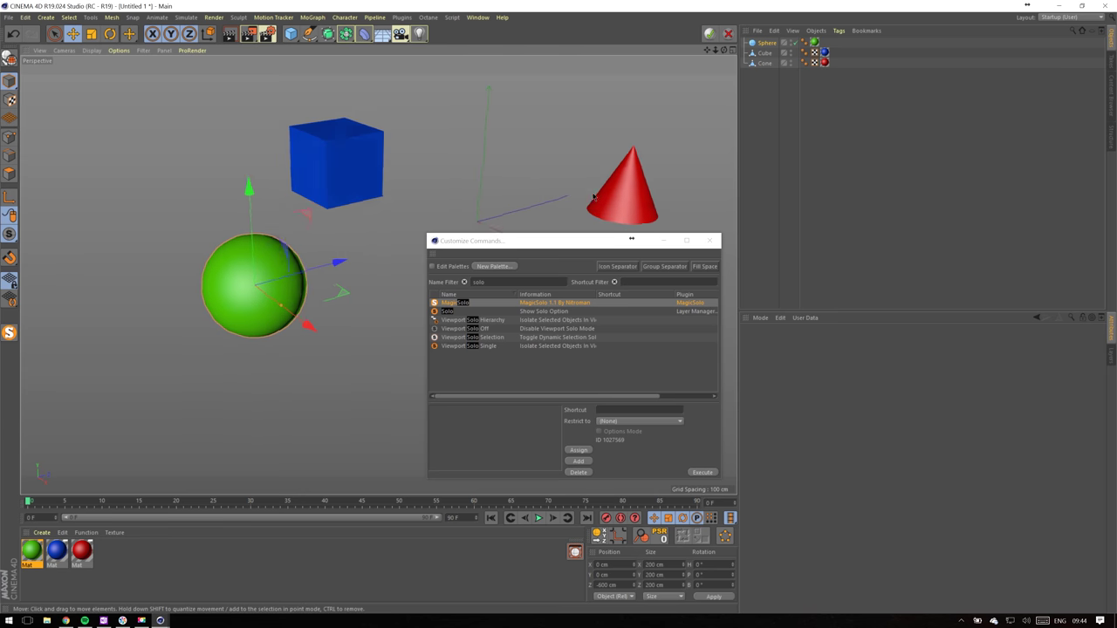
{"action": "left_click", "coordinate": [630, 207]}
{"action": "left_click", "coordinate": [9, 334]}
{"action": "left_click", "coordinate": [9, 334]}
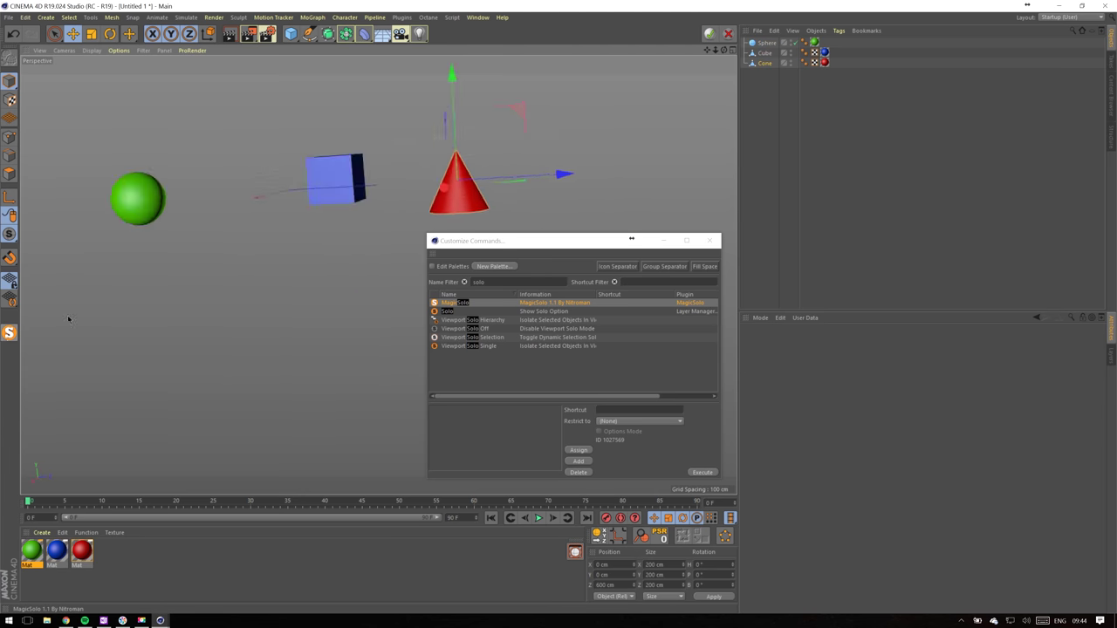
{"action": "left_click", "coordinate": [319, 179]}
{"action": "left_click", "coordinate": [11, 339]}
{"action": "left_click", "coordinate": [12, 339]}
{"action": "left_click_drag", "start_coordinate": [422, 185], "coordinate": [419, 188], "text": "alt"}
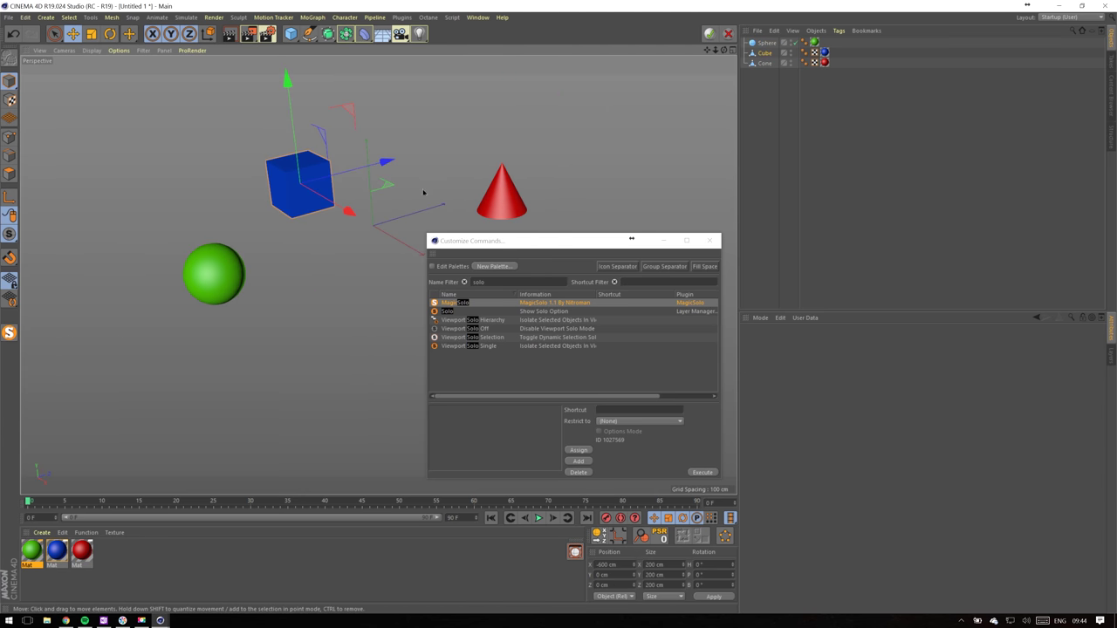
- Find the New View Panel command by filtering for "new v" and add it at the end of the main toolbar
{"action": "left_click", "coordinate": [631, 240]}
{"action": "key", "text": "BackSpace"}
{"action": "key", "text": "BackSpace"}
{"action": "key", "text": "BackSpace"}
{"action": "key", "text": "BackSpace"}
{"action": "type", "text": "new v"}
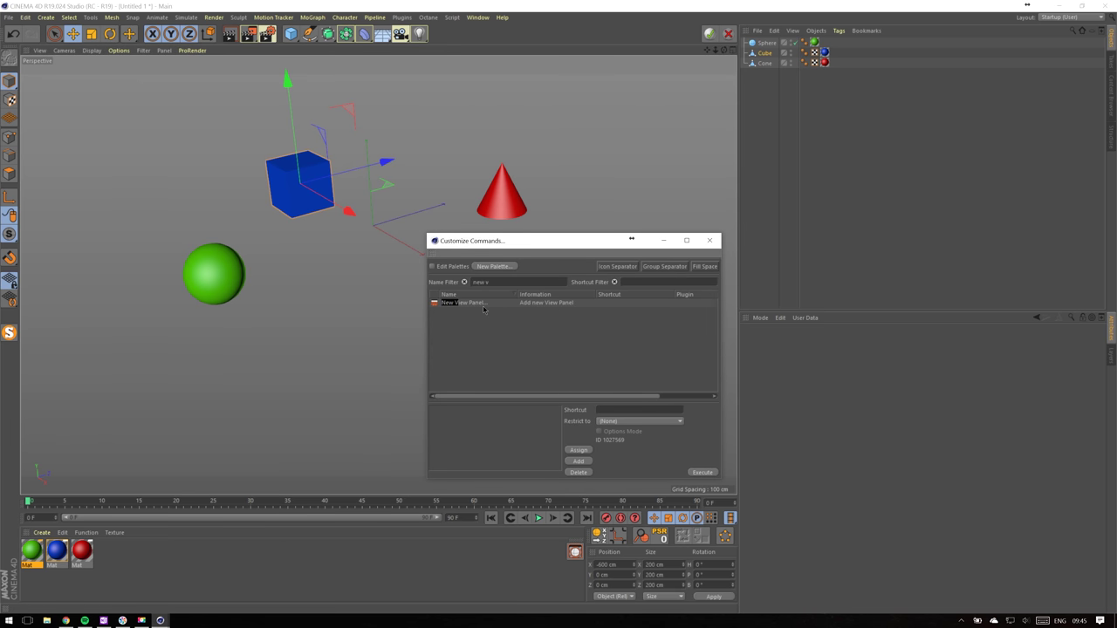
{"action": "left_click_drag", "start_coordinate": [484, 309], "coordinate": [666, 98]}
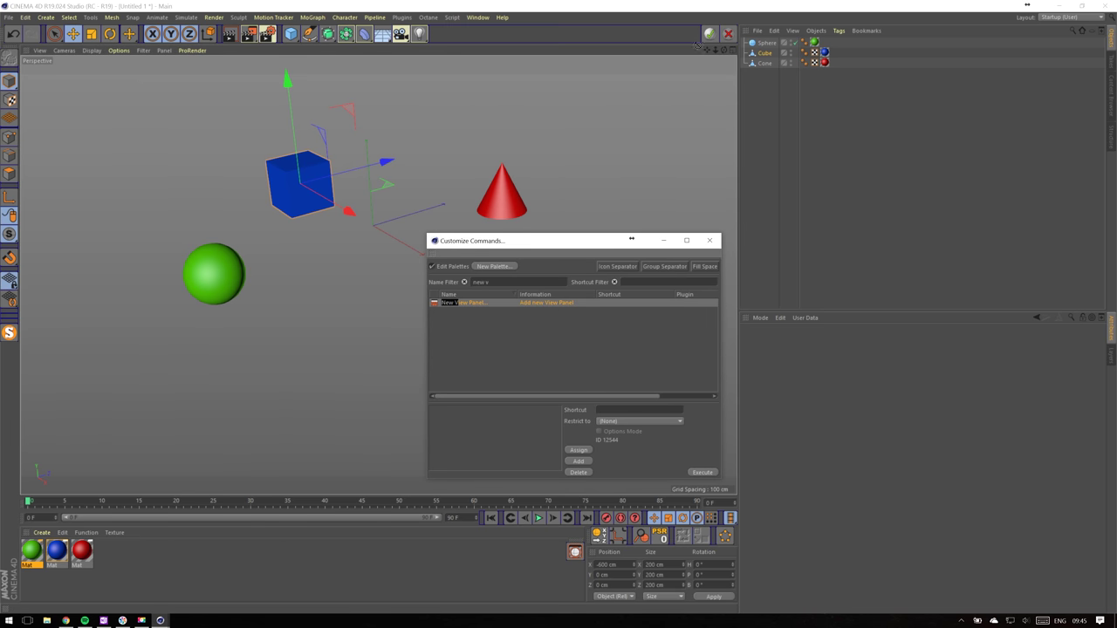
{"action": "left_click_drag", "start_coordinate": [738, 36], "coordinate": [723, 36]}
- Open extra view panels docked beside the main viewport and close them to return to the single perspective view
{"action": "left_click", "coordinate": [728, 35]}
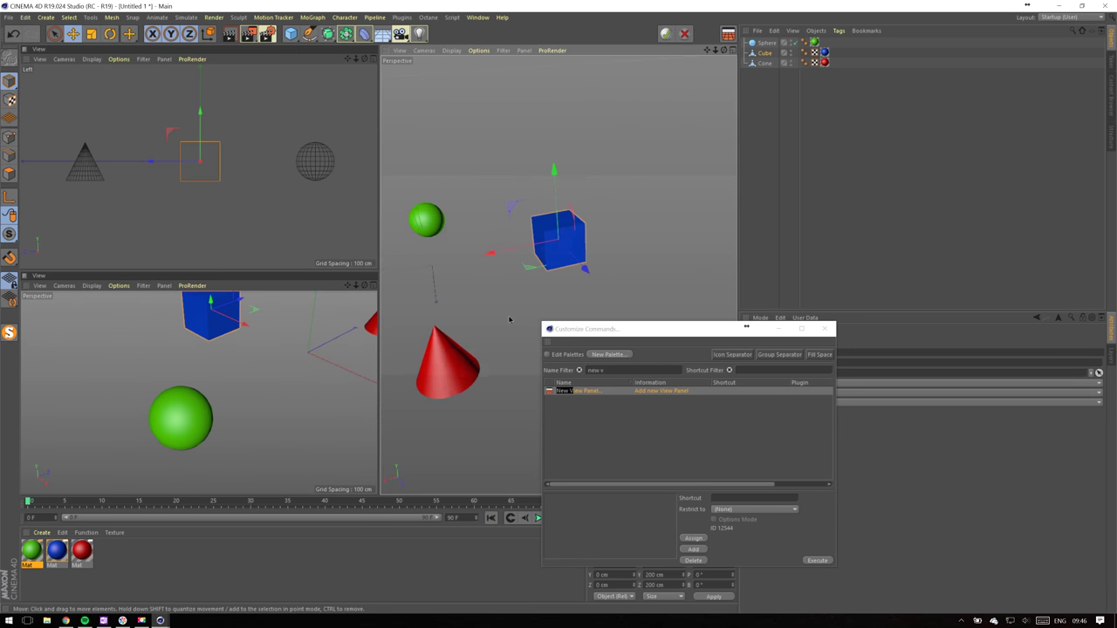
{"action": "left_click", "coordinate": [24, 49]}
{"action": "left_click", "coordinate": [68, 216]}
{"action": "left_click", "coordinate": [25, 49]}
{"action": "left_click", "coordinate": [52, 217]}
{"action": "left_click_drag", "start_coordinate": [349, 288], "coordinate": [524, 297], "text": "alt"}
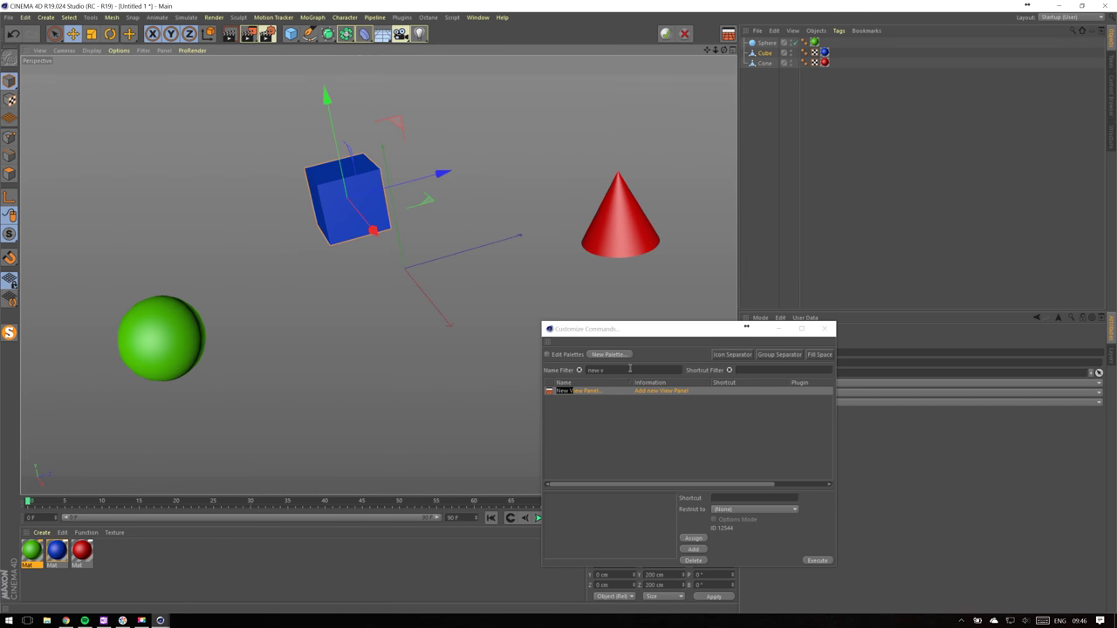
- Filter the commands for "timeline" and add Timeline (F-Curve) to the main toolbar before Enable Materials
{"action": "left_click_drag", "start_coordinate": [608, 371], "coordinate": [548, 382]}
{"action": "type", "text": "timeline"}
{"action": "left_click_drag", "start_coordinate": [624, 400], "coordinate": [719, 130]}
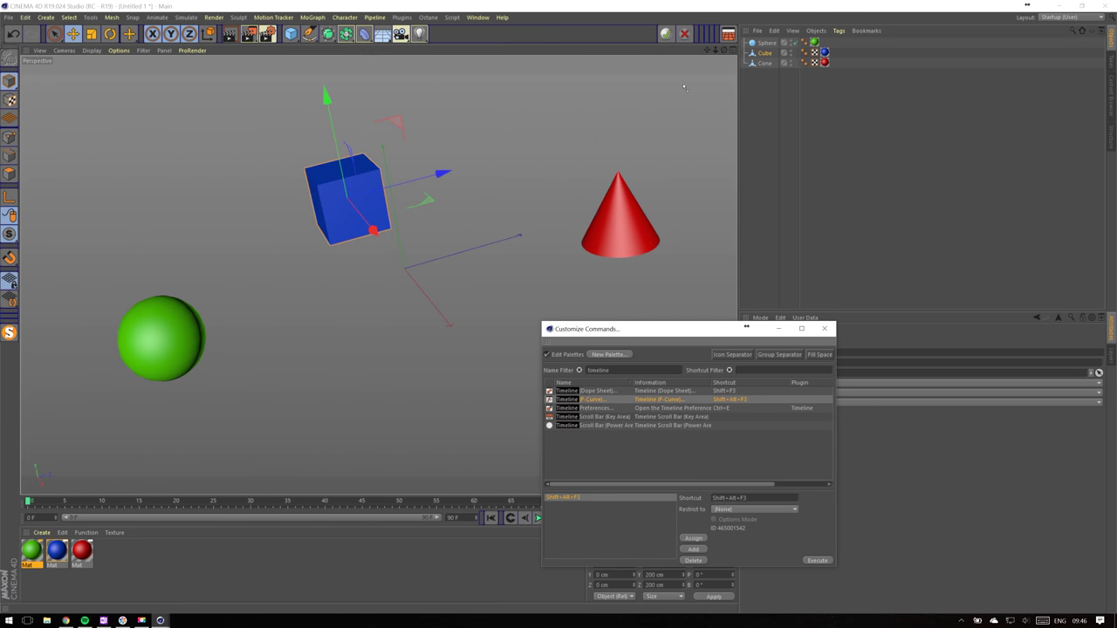
{"action": "left_click_drag", "start_coordinate": [660, 44], "coordinate": [660, 39]}
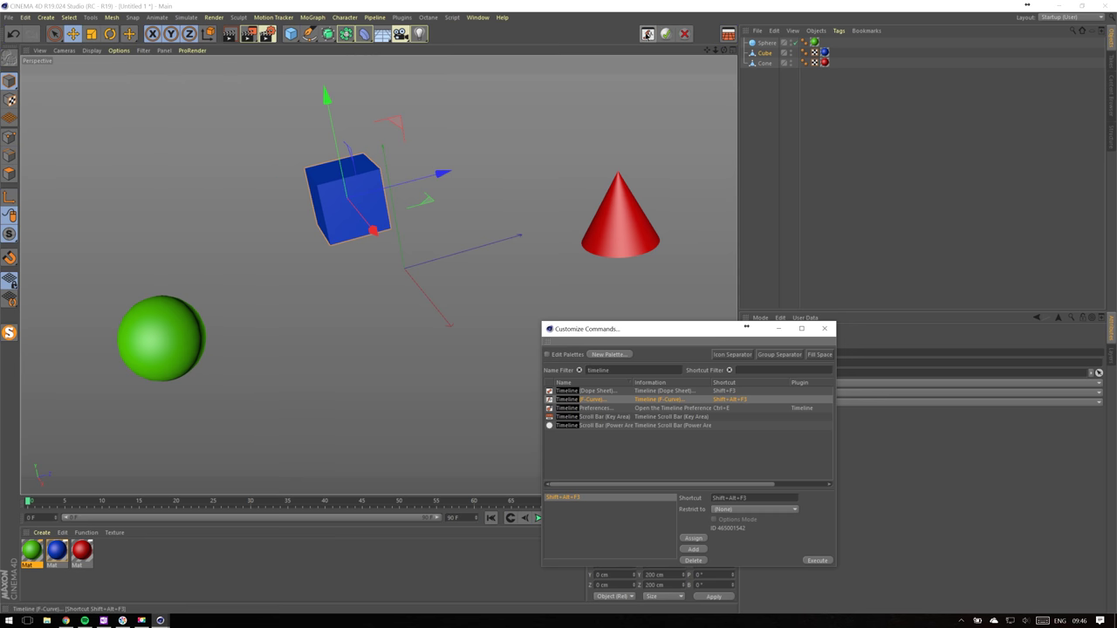
- Open the F-Curve timeline, enlarge its window, switch between its display modes and close it
{"action": "left_click", "coordinate": [648, 34]}
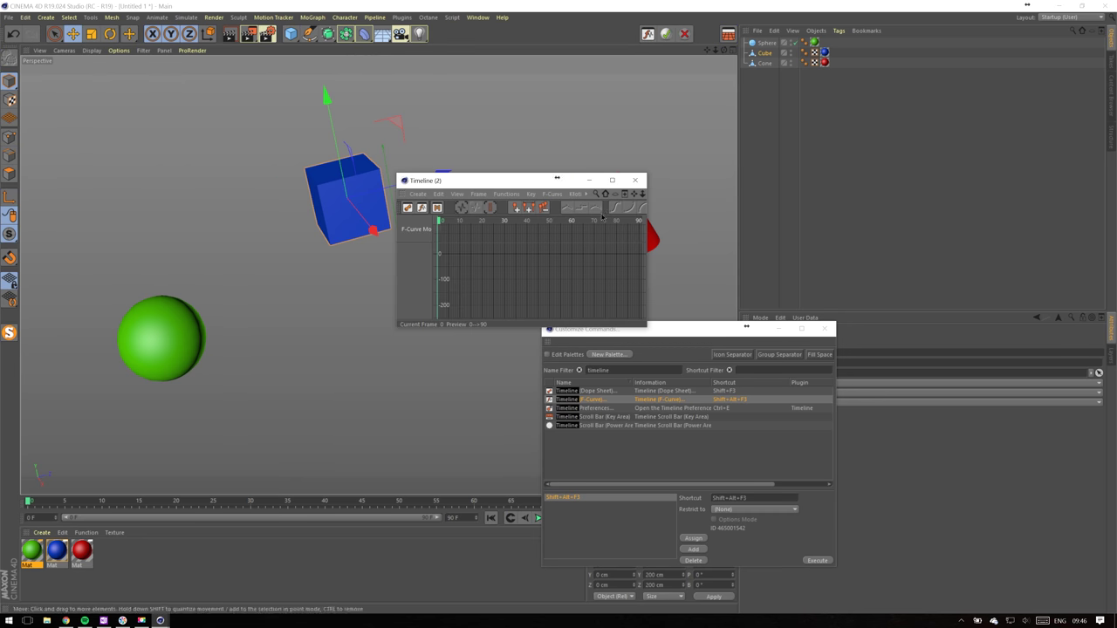
{"action": "left_click_drag", "start_coordinate": [555, 179], "coordinate": [207, 77]}
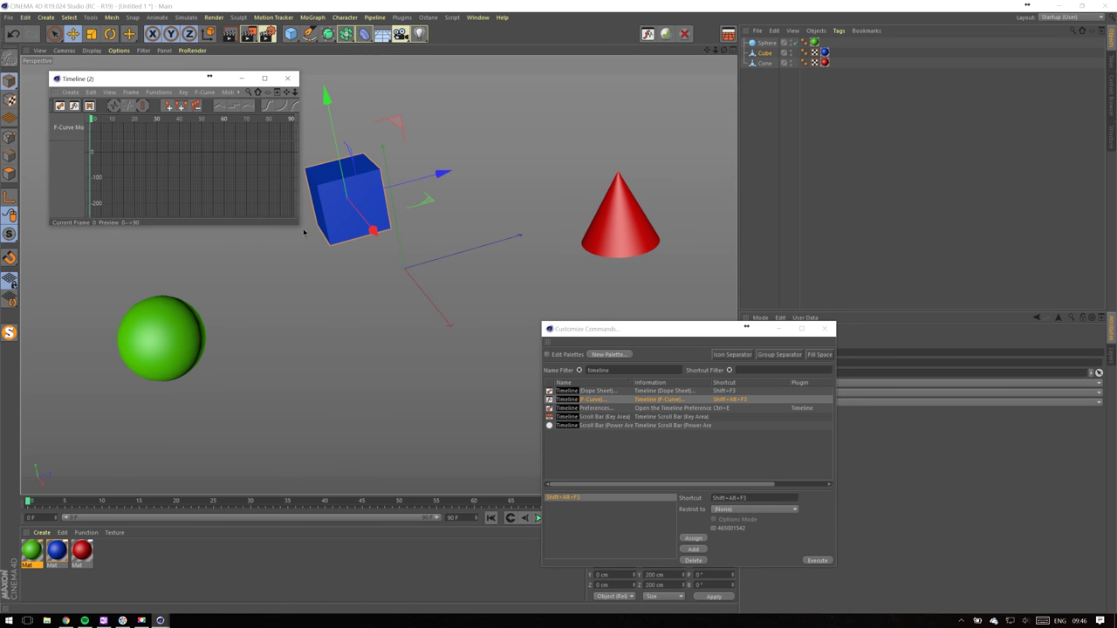
{"action": "left_click_drag", "start_coordinate": [304, 232], "coordinate": [762, 484]}
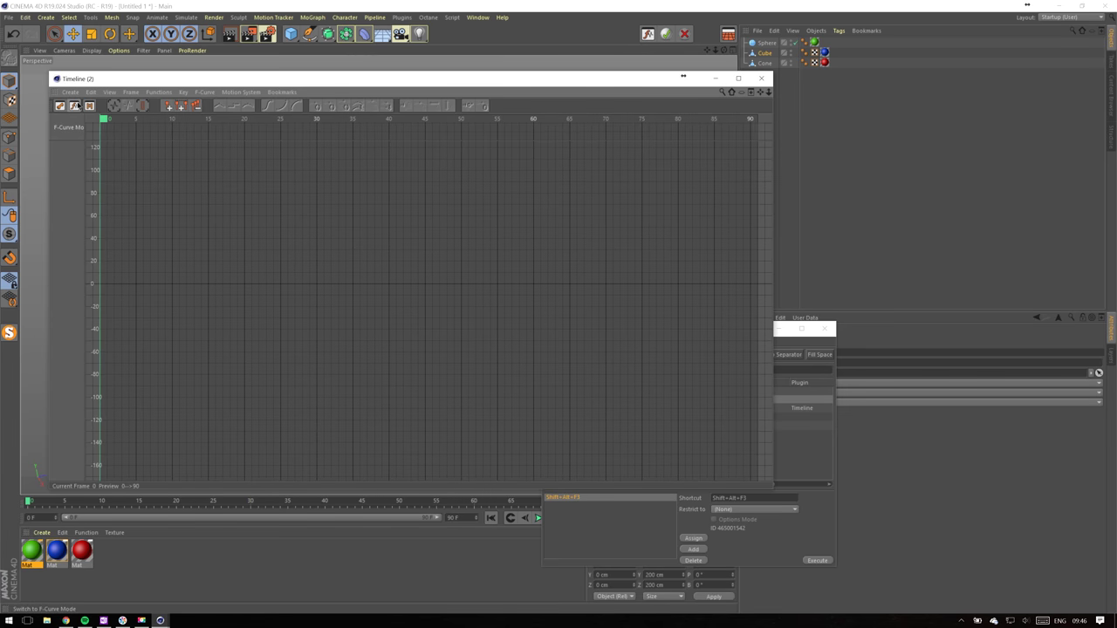
{"action": "left_click", "coordinate": [59, 106]}
{"action": "left_click", "coordinate": [89, 106]}
{"action": "left_click", "coordinate": [74, 105]}
{"action": "left_click", "coordinate": [762, 80]}
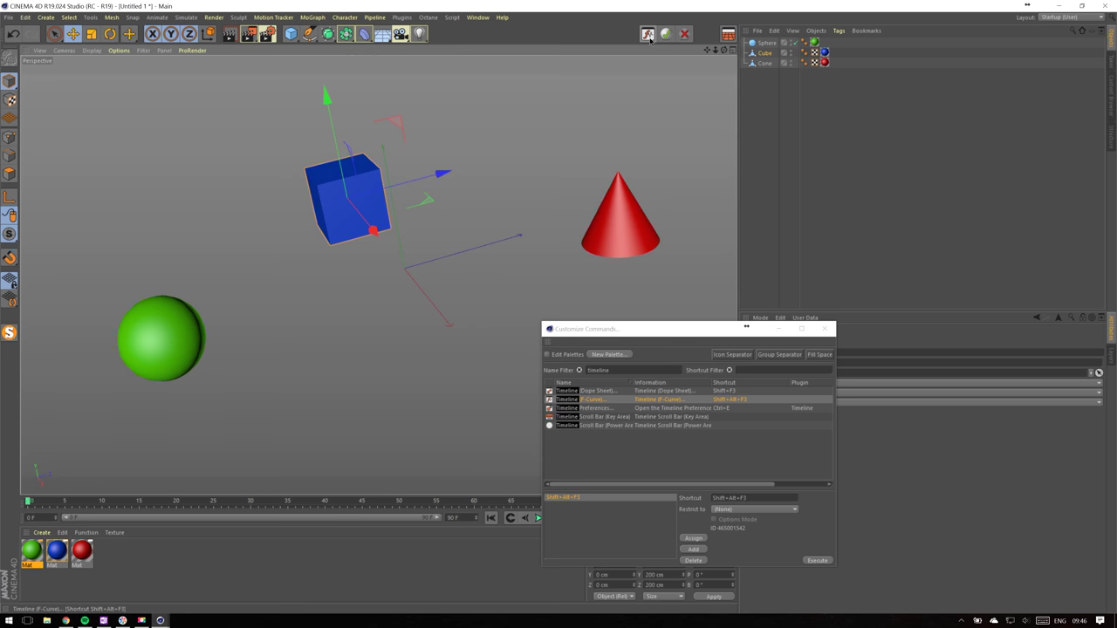
- Find the Console command by filtering for "console", open it and dock the Console as a tab beside the Attributes and Layers managers
{"action": "left_click_drag", "start_coordinate": [685, 336], "coordinate": [494, 238]}
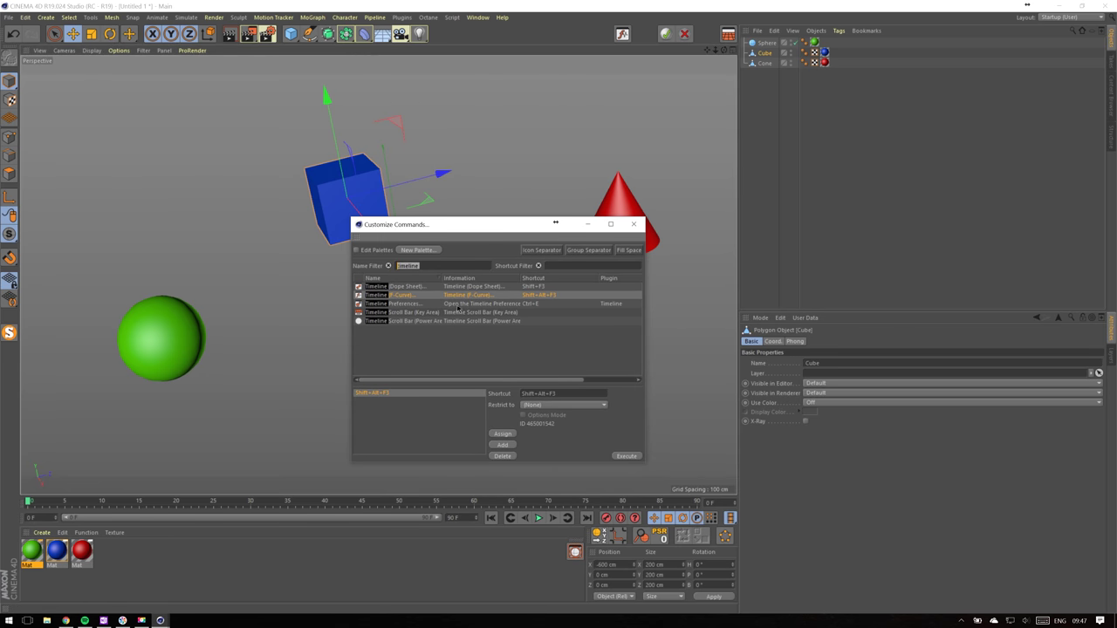
{"action": "type", "text": "console"}
{"action": "left_click", "coordinate": [1112, 358]}
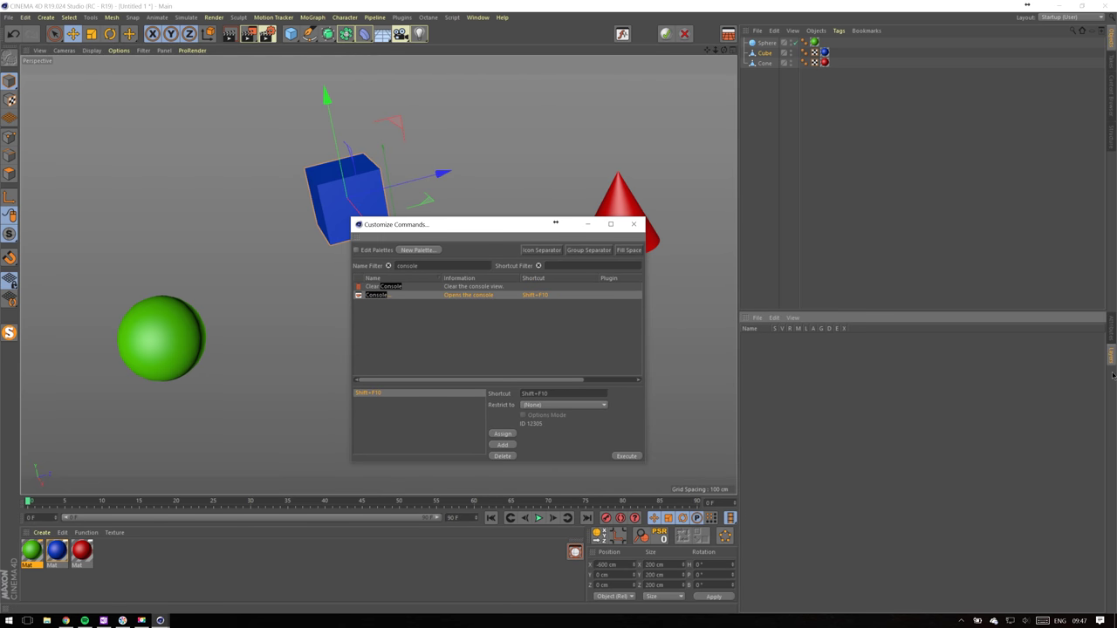
{"action": "double_click", "coordinate": [377, 297]}
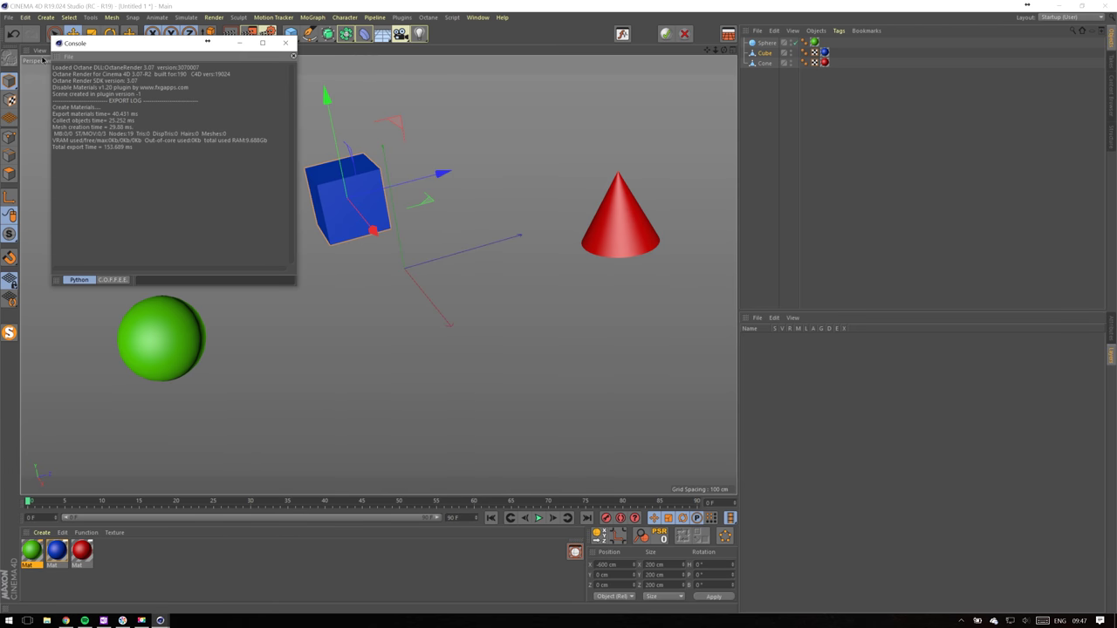
{"action": "left_click_drag", "start_coordinate": [74, 47], "coordinate": [331, 135]}
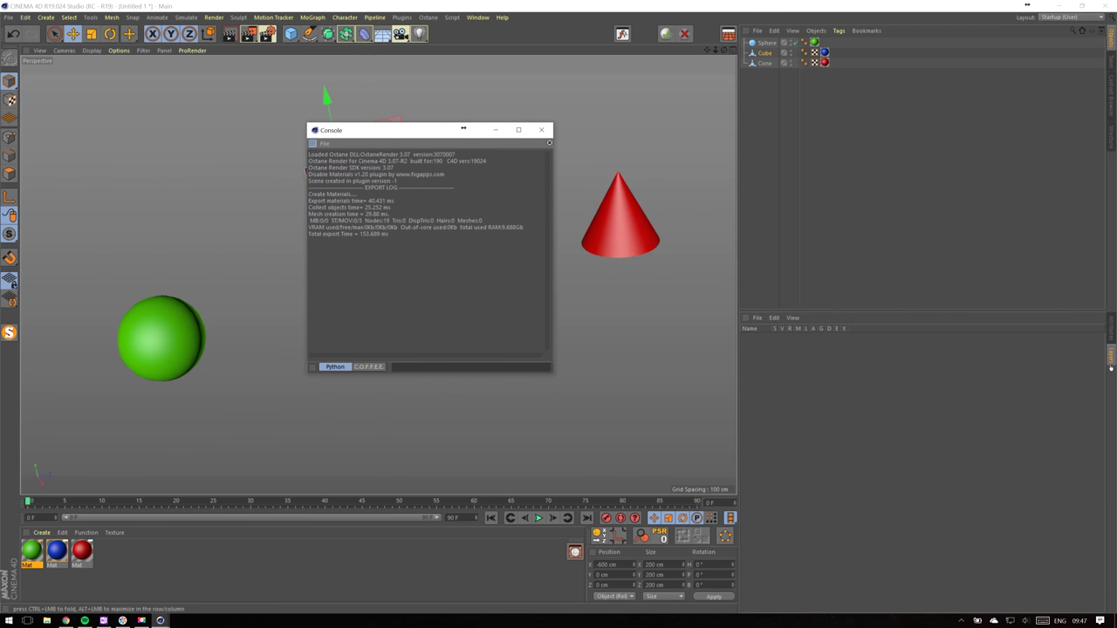
{"action": "left_click_drag", "start_coordinate": [312, 144], "coordinate": [1112, 367]}
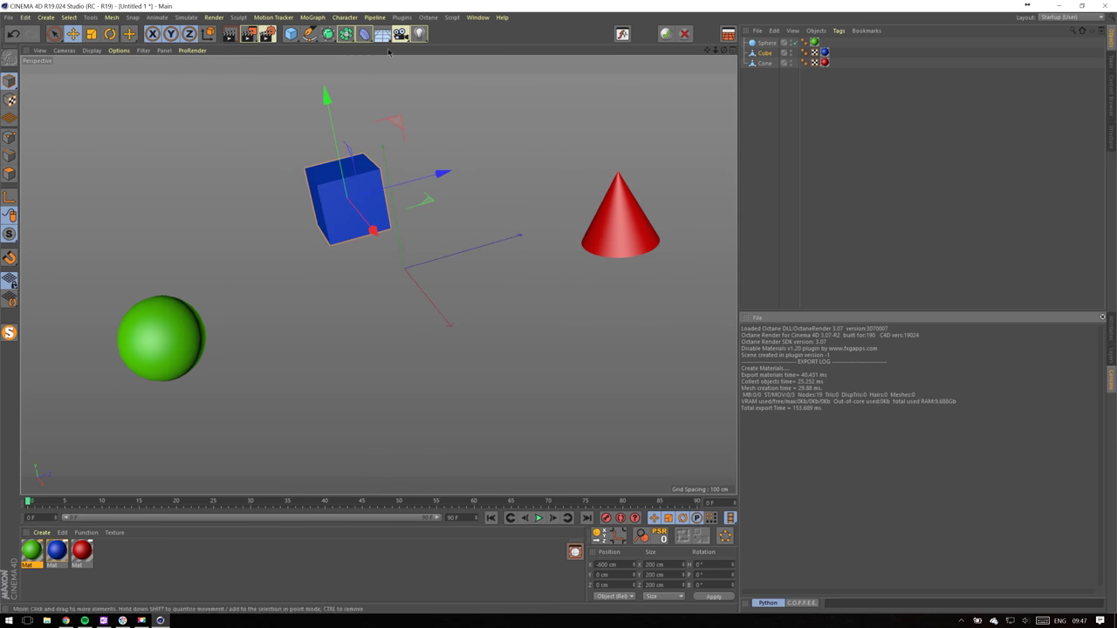
{"action": "left_click", "coordinate": [428, 17]}
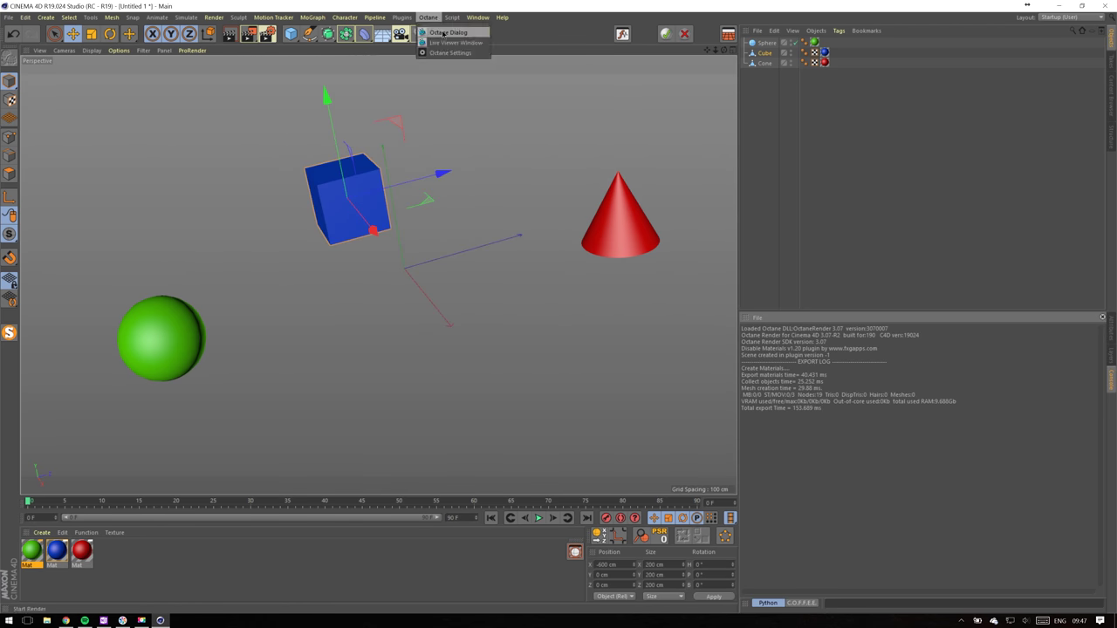
{"action": "left_click", "coordinate": [445, 35]}
{"action": "left_click", "coordinate": [420, 212]}
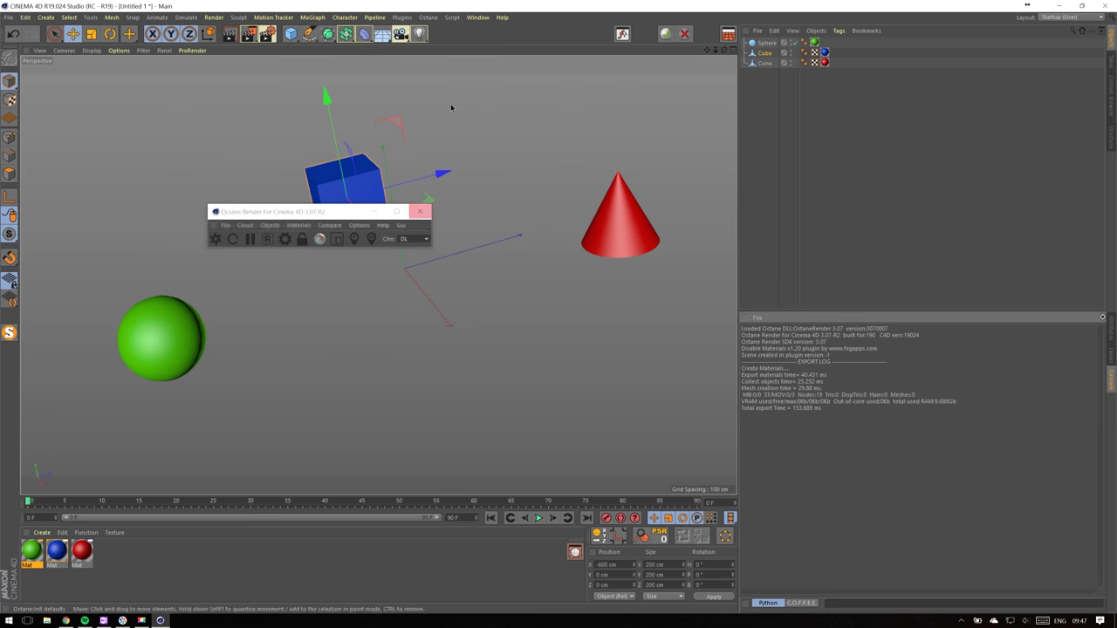
- Open the Octane Live Viewer, start a render to check its export log in the Console, and close the viewer
{"action": "left_click", "coordinate": [428, 17]}
{"action": "left_click", "coordinate": [452, 46]}
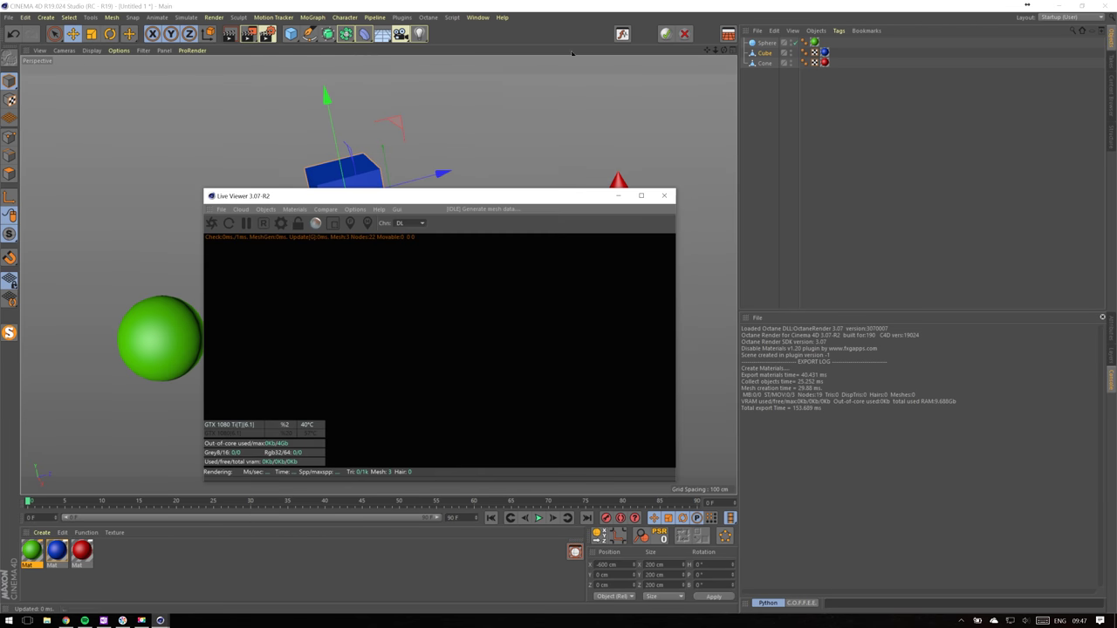
{"action": "left_click", "coordinate": [211, 225]}
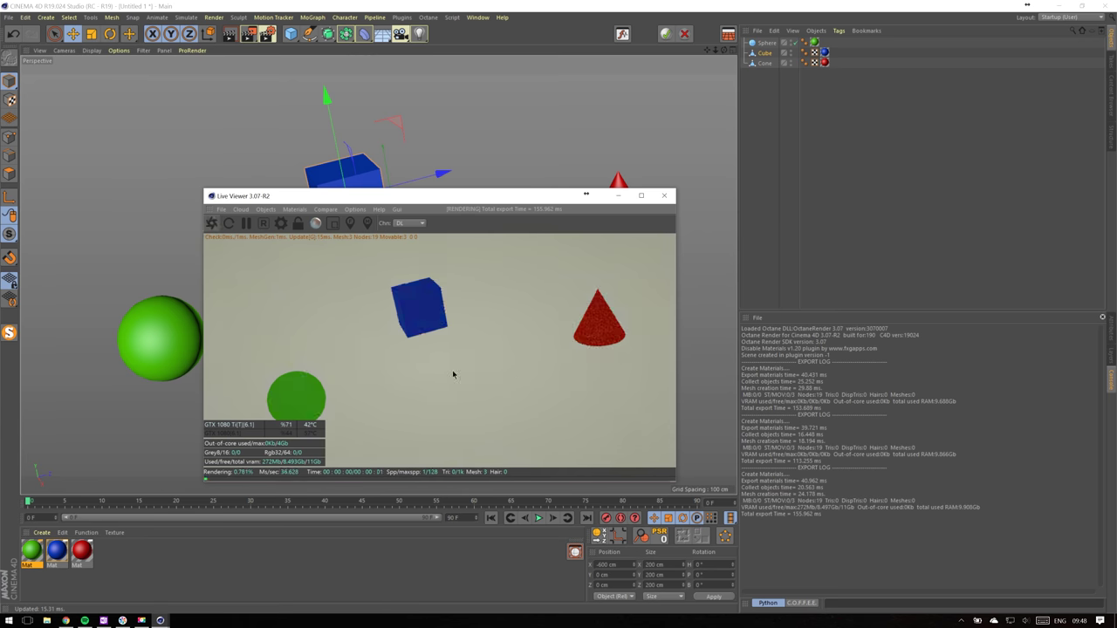
{"action": "left_click", "coordinate": [666, 196]}
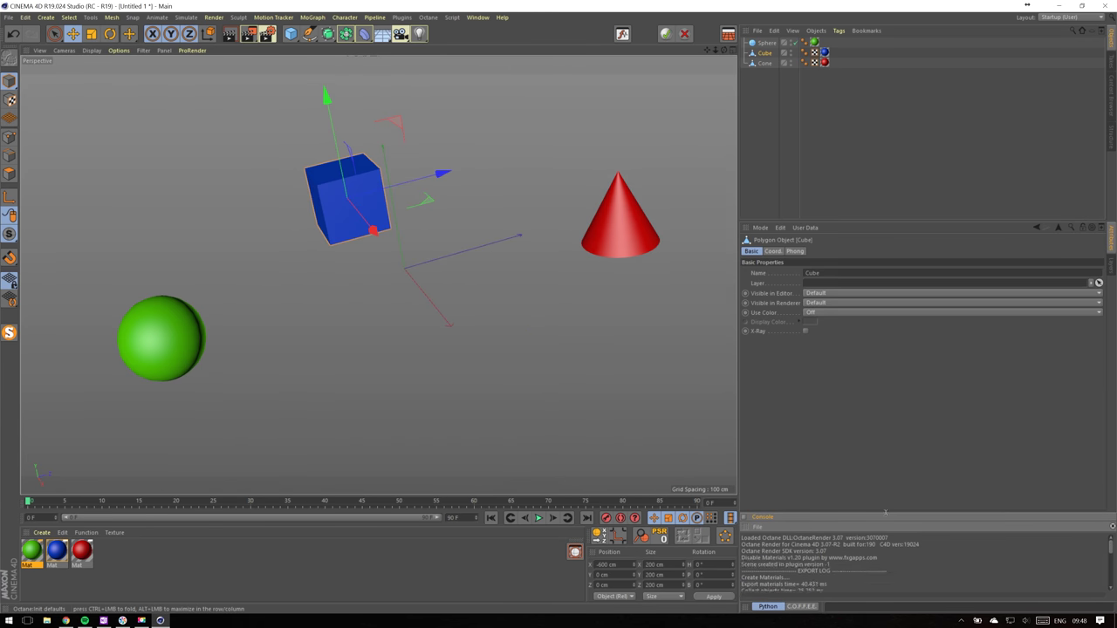
- Filter the commands for "live" and add Live Viewer Window to the main toolbar before the F-Curve timeline command
{"action": "left_click", "coordinate": [581, 158]}
{"action": "key", "text": "shift+F12"}
{"action": "type", "text": "live"}
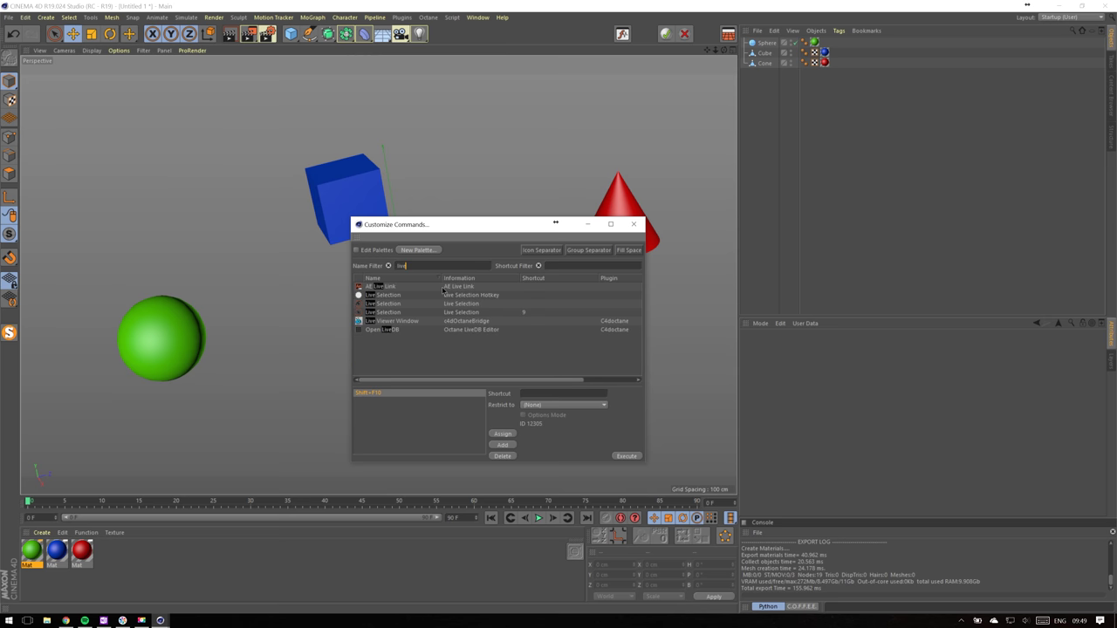
{"action": "left_click", "coordinate": [383, 322]}
{"action": "left_click_drag", "start_coordinate": [571, 93], "coordinate": [607, 36]}
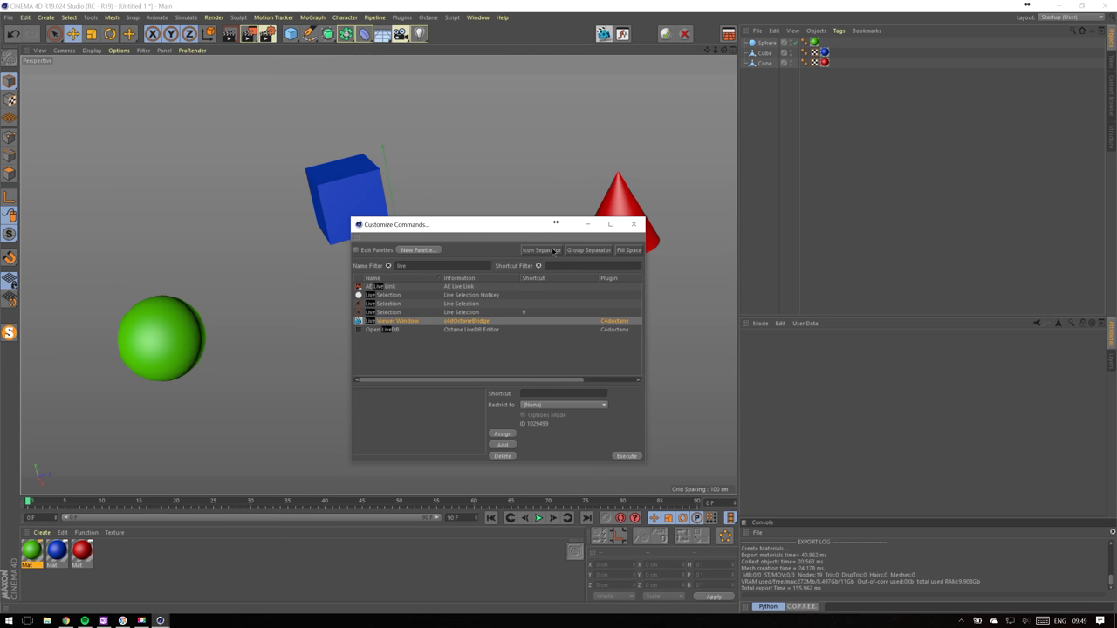
- Insert three icon separators between the Live Viewer Window and F-Curve timeline commands in the main toolbar
{"action": "left_click_drag", "start_coordinate": [552, 252], "coordinate": [612, 35]}
{"action": "left_click_drag", "start_coordinate": [551, 250], "coordinate": [611, 35]}
{"action": "left_click_drag", "start_coordinate": [551, 251], "coordinate": [610, 35]}
- Test the new Live Viewer toolbar command, close the command customization window, and close the Live Viewer
{"action": "left_click", "coordinate": [575, 34]}
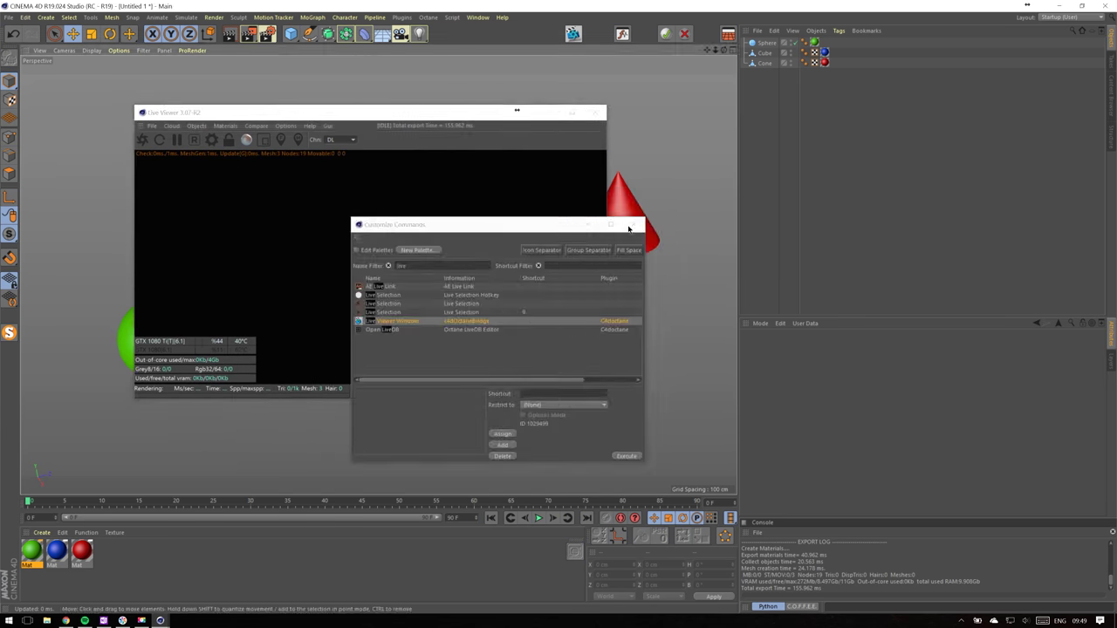
{"action": "left_click", "coordinate": [636, 225]}
{"action": "left_click_drag", "start_coordinate": [462, 116], "coordinate": [390, 157]}
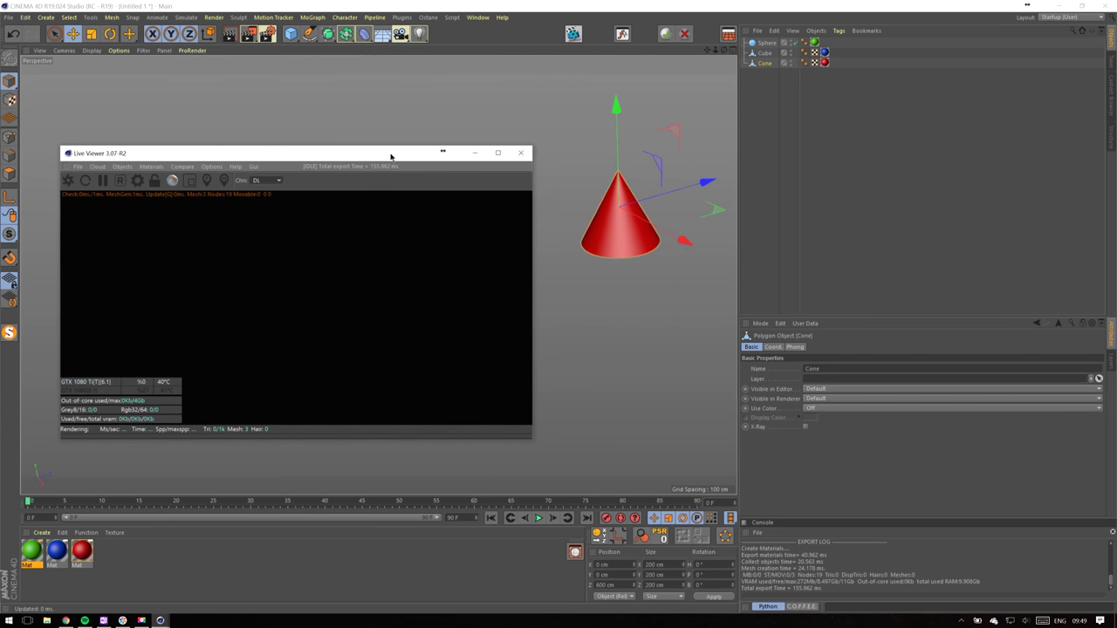
{"action": "left_click", "coordinate": [521, 153]}
{"action": "left_click", "coordinate": [549, 270]}
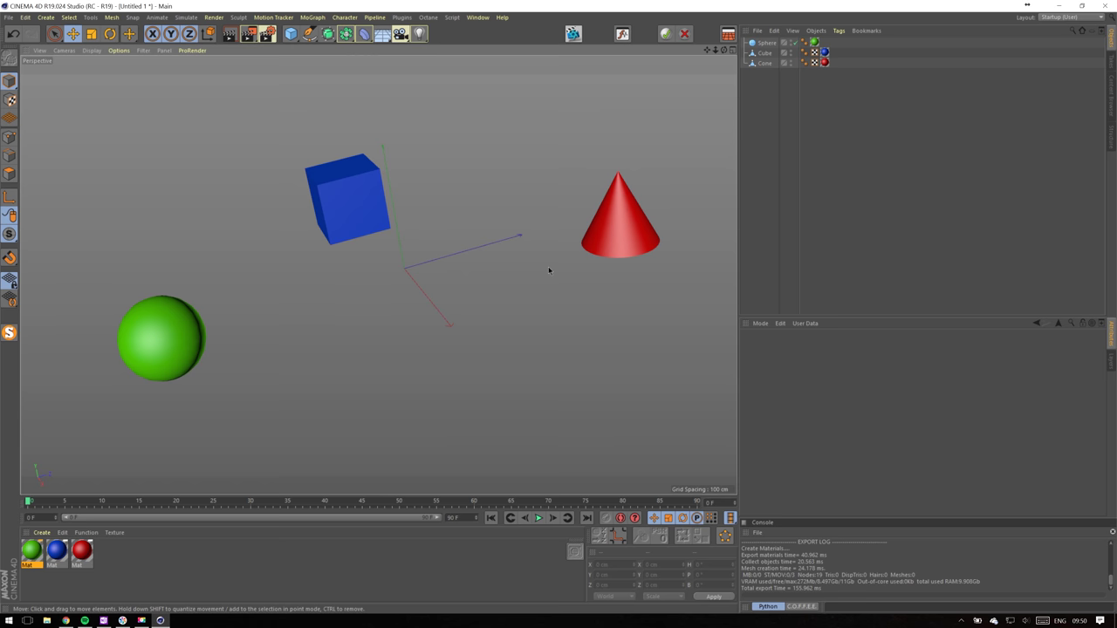
- Configure the perspective viewport's View settings by setting the tinted border opacity to 75%
{"action": "left_click", "coordinate": [118, 49]}
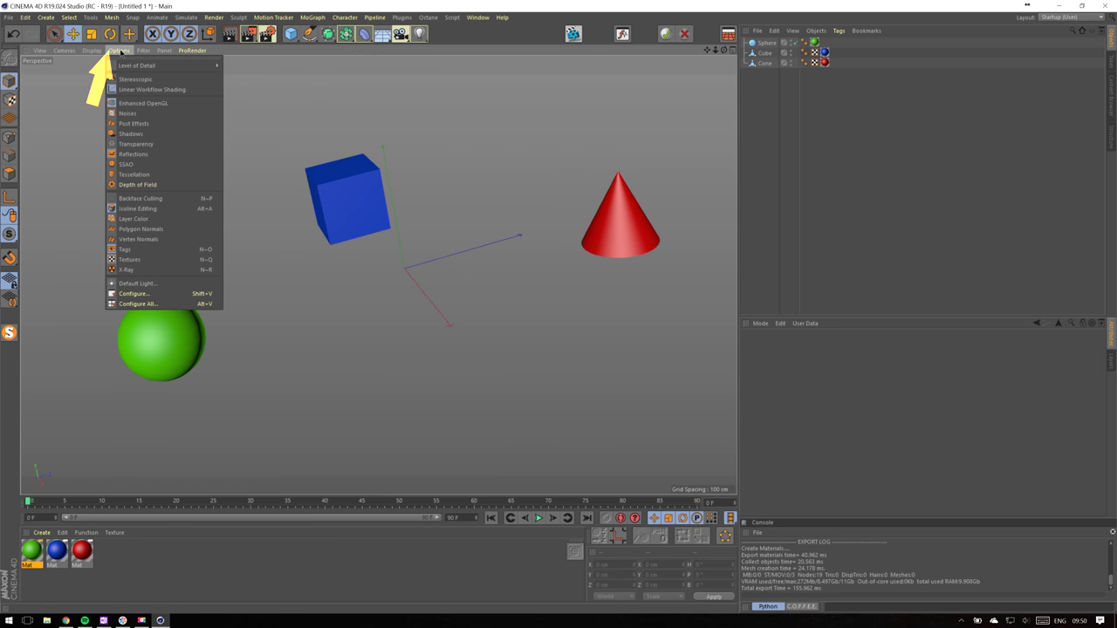
{"action": "left_click", "coordinate": [131, 294]}
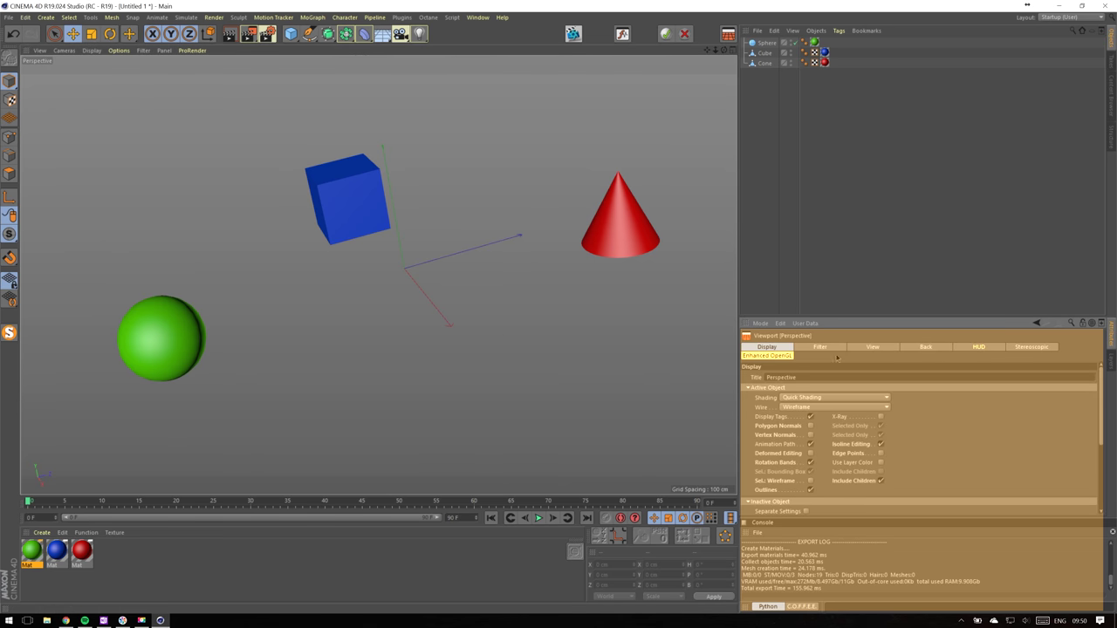
{"action": "left_click", "coordinate": [864, 348]}
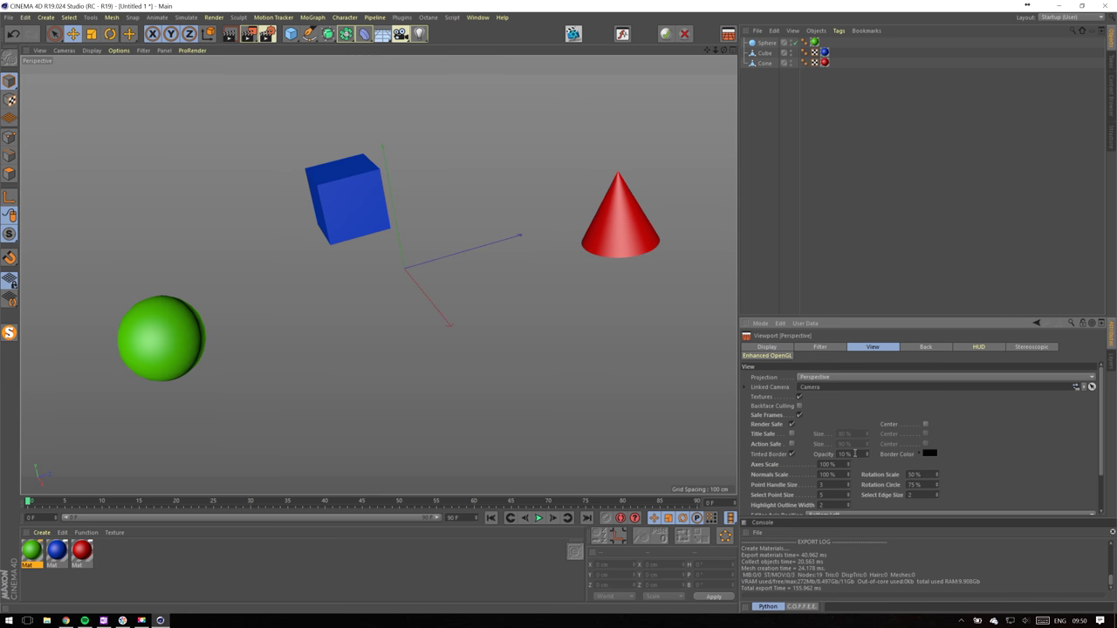
{"action": "double_click", "coordinate": [855, 454]}
{"action": "type", "text": "75"}
{"action": "left_click", "coordinate": [973, 435]}
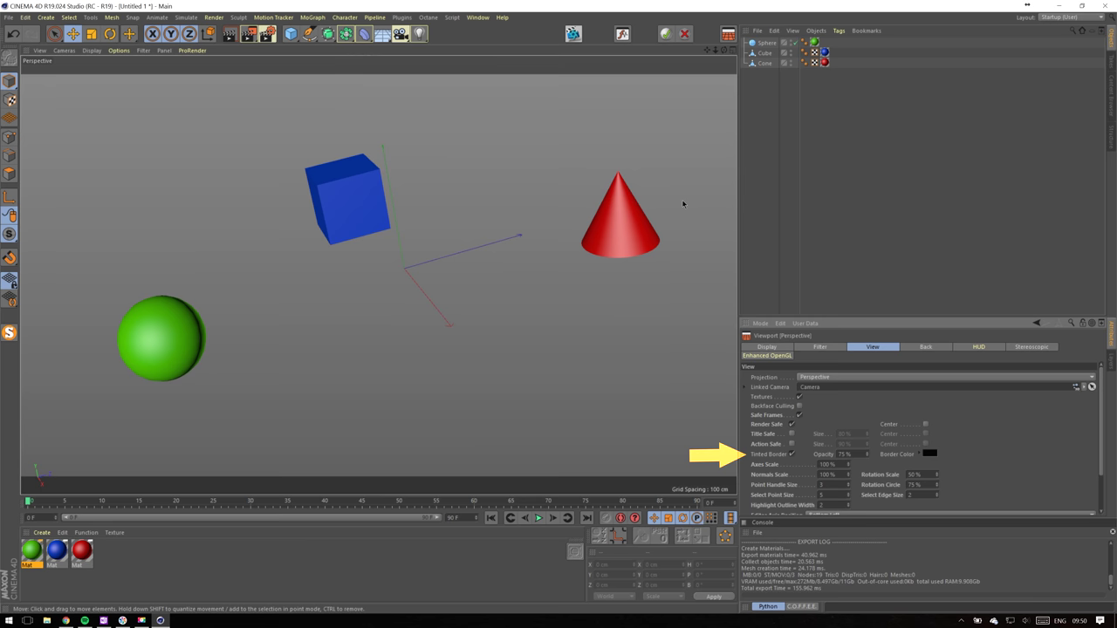
- Resize the viewport to test the tinted border and set the render output height to 1280 pixels
{"action": "left_click_drag", "start_coordinate": [680, 210], "coordinate": [320, 224]}
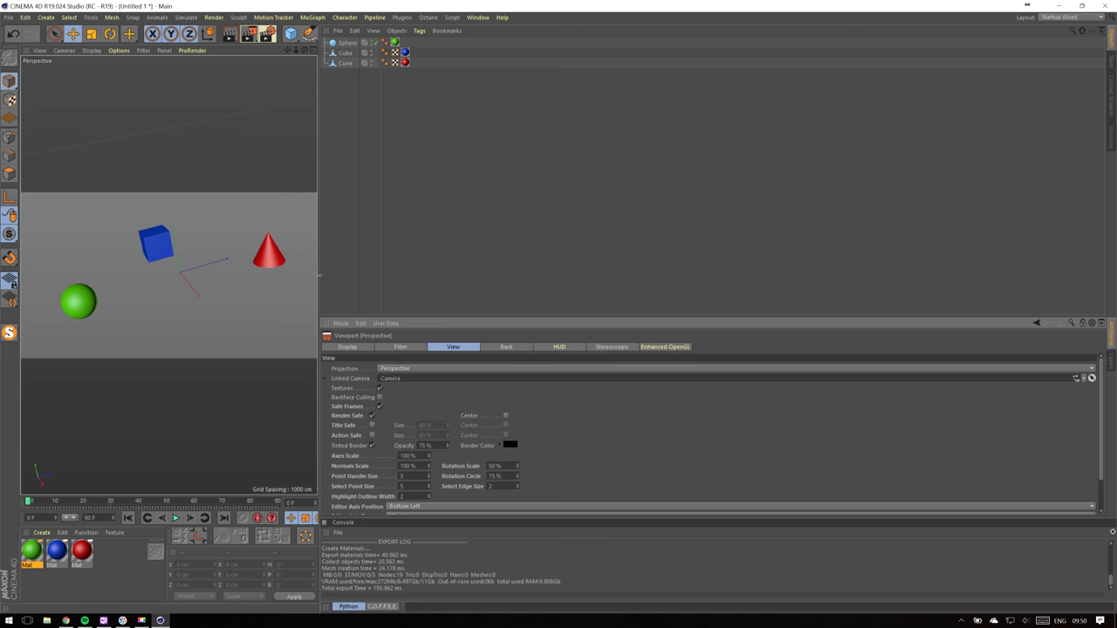
{"action": "left_click_drag", "start_coordinate": [318, 276], "coordinate": [498, 276]}
{"action": "key", "text": "ctrl+b"}
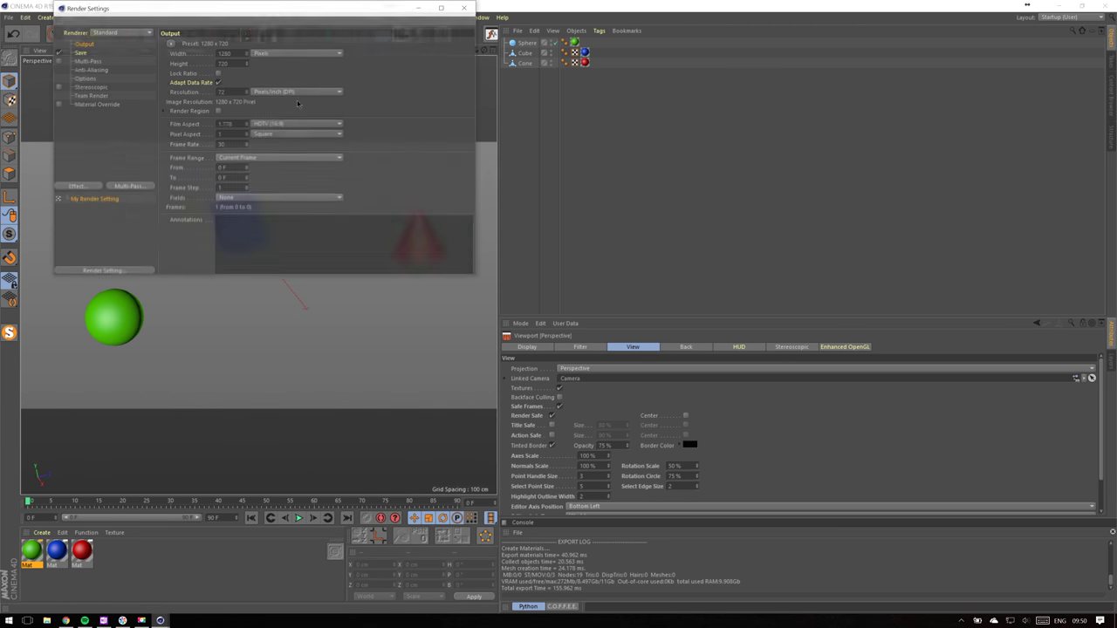
{"action": "left_click_drag", "start_coordinate": [223, 13], "coordinate": [580, 291]}
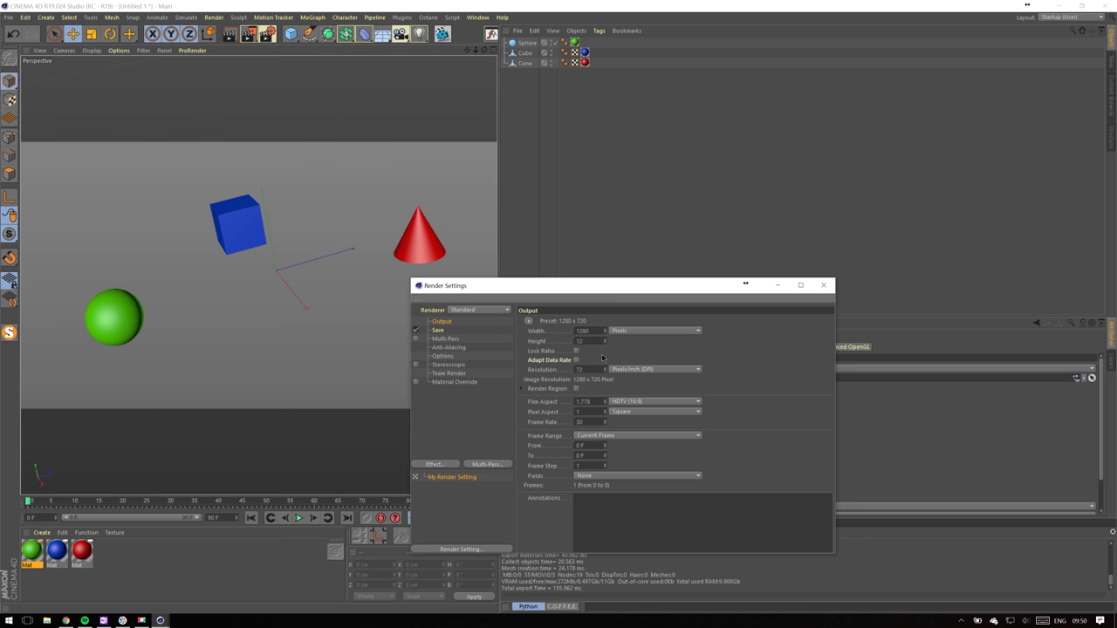
{"action": "key", "text": "Return"}
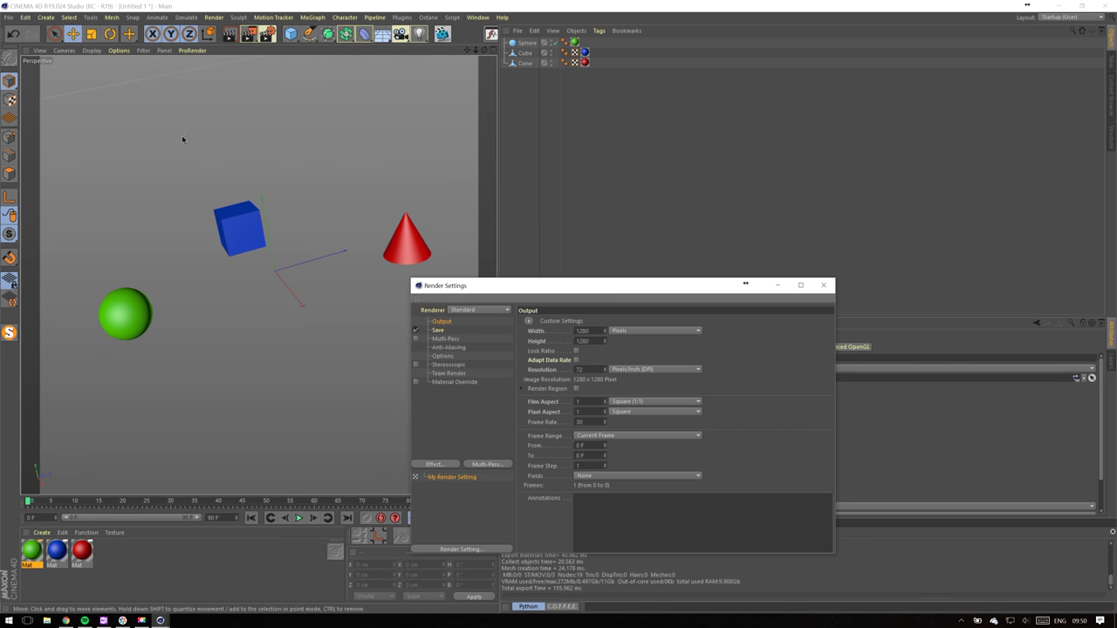
{"action": "left_click_drag", "start_coordinate": [497, 158], "coordinate": [838, 270]}
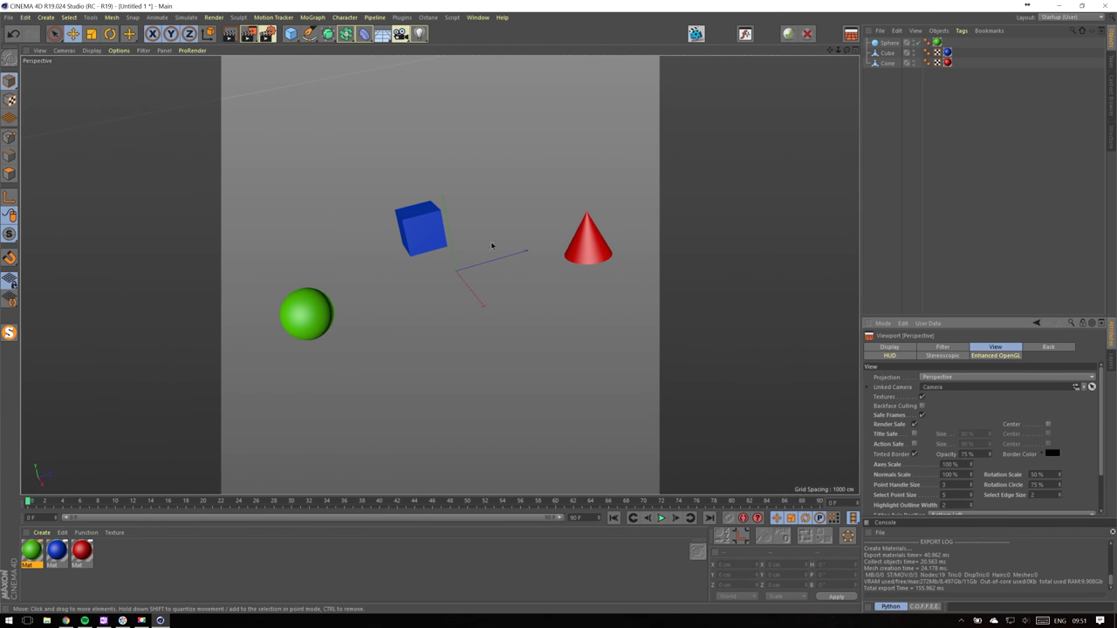
- Enable Frames per Second, Camera, Active Objects and OpenGL Statistics in the viewport's HUD settings
{"action": "left_click", "coordinate": [889, 355]}
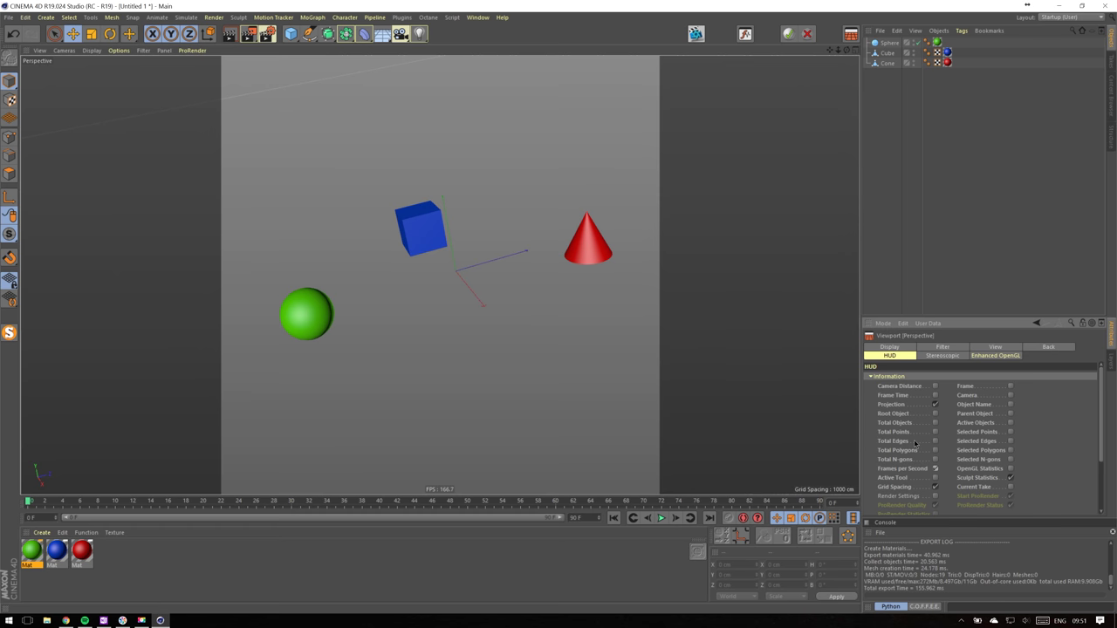
{"action": "scroll", "coordinate": [915, 463], "scroll_direction": "down", "scroll_amount": 3}
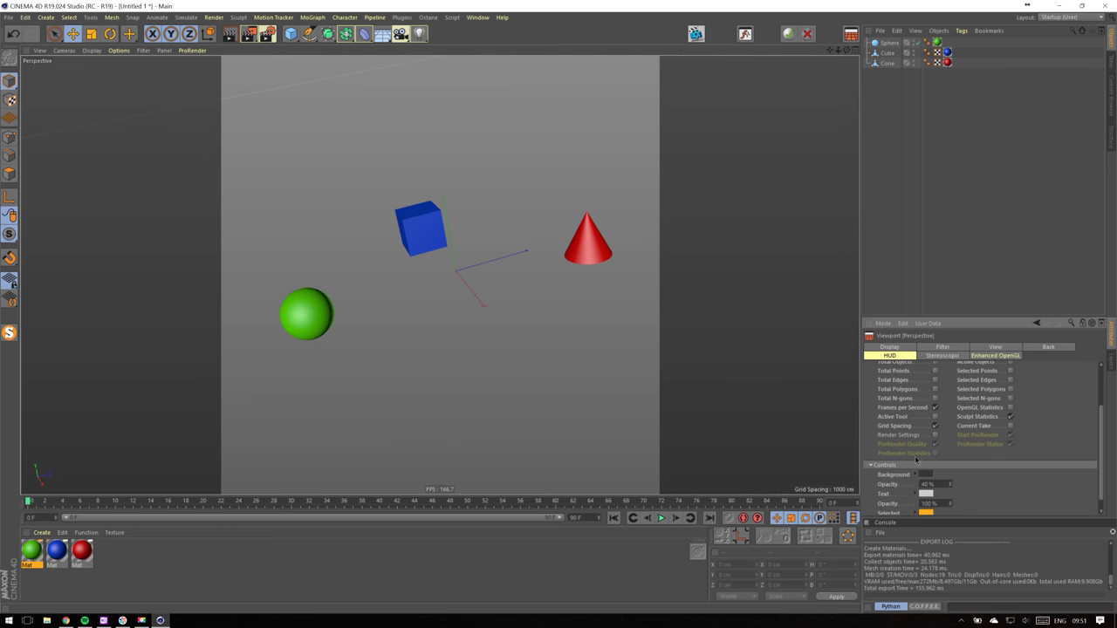
{"action": "scroll", "coordinate": [917, 458], "scroll_direction": "up", "scroll_amount": 3}
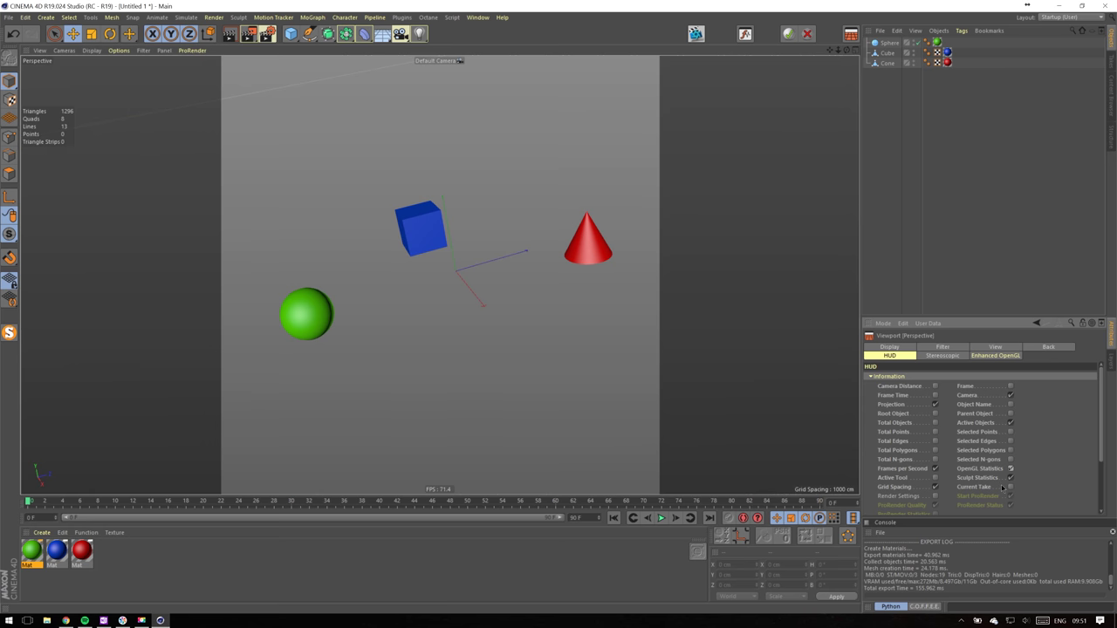
{"action": "scroll", "coordinate": [987, 489], "scroll_direction": "down", "scroll_amount": 2}
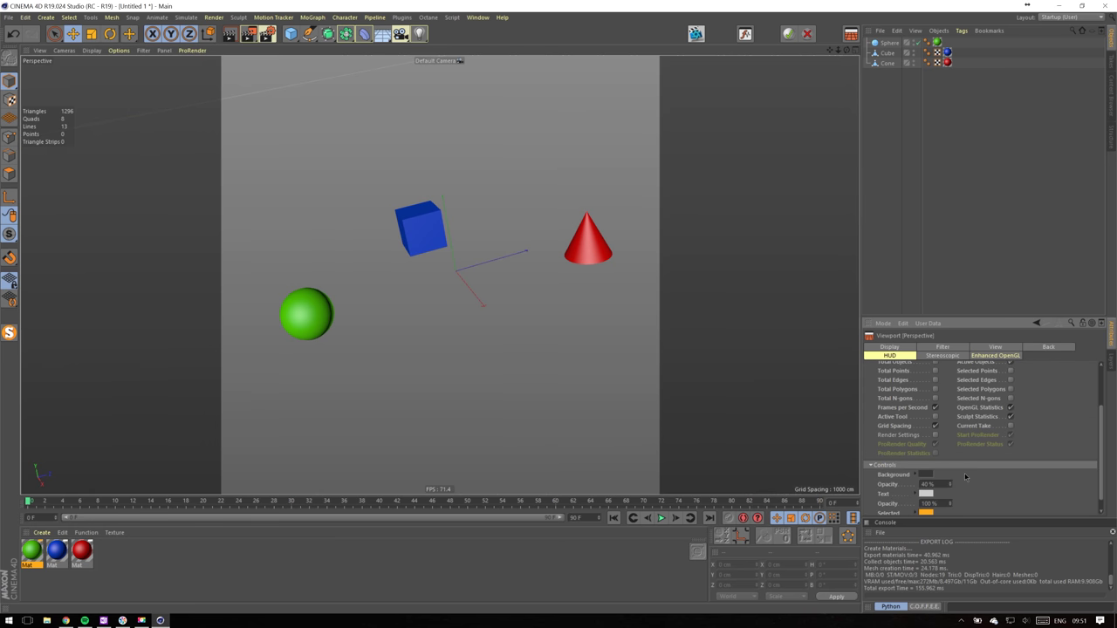
{"action": "scroll", "coordinate": [901, 475], "scroll_direction": "up", "scroll_amount": 2}
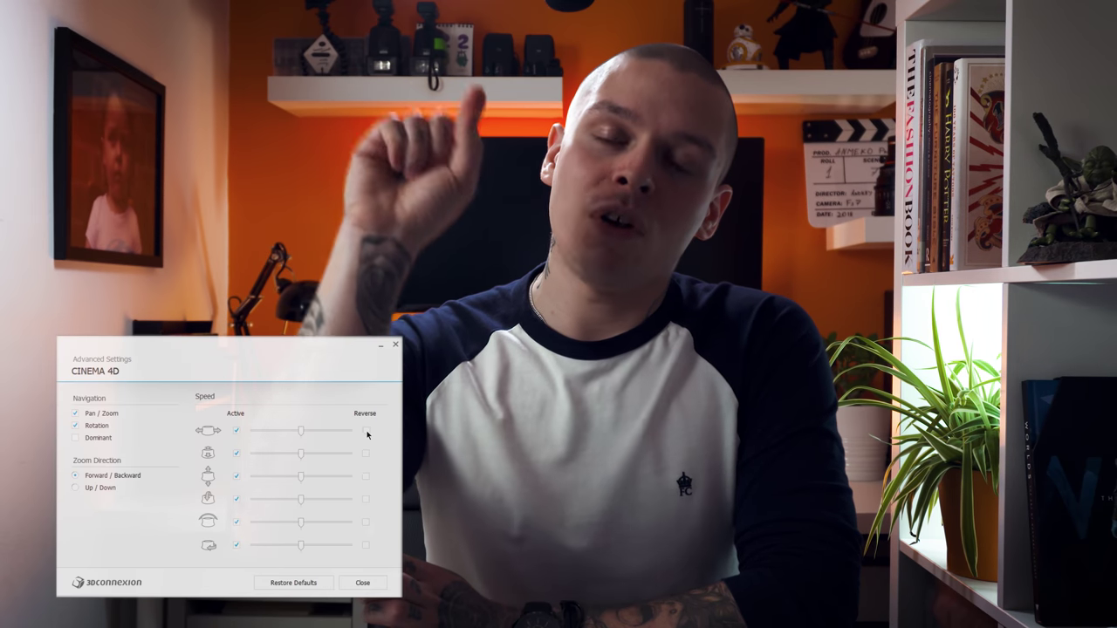
- Switch to the 3Dconnexion advanced settings for Cinema 4D and enable Reverse for the movement axes
{"action": "left_click", "coordinate": [366, 477]}
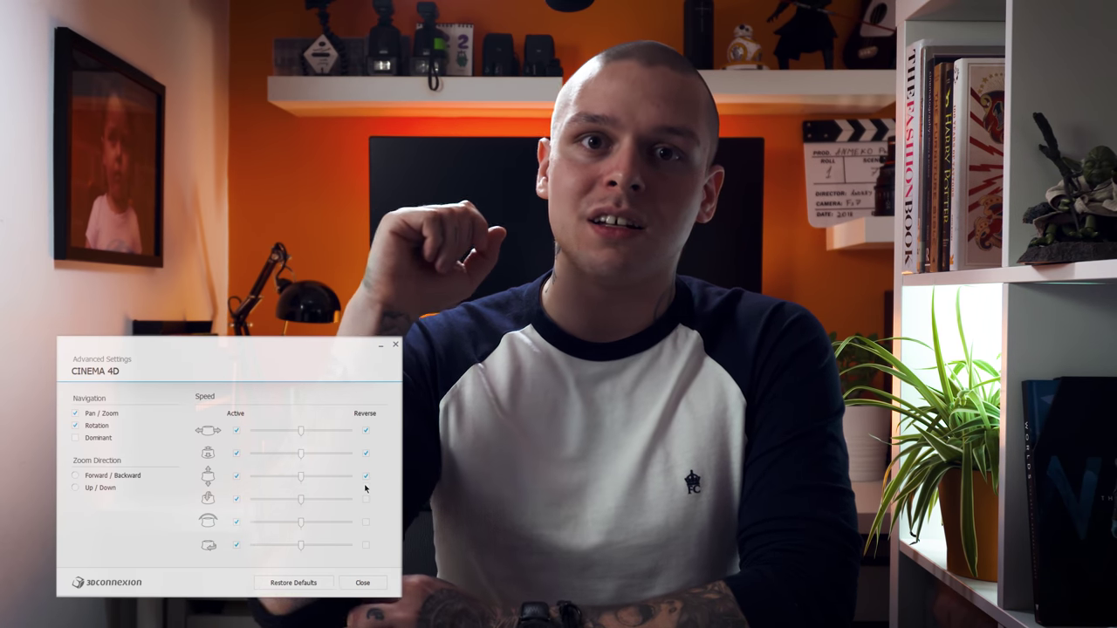
{"action": "left_click", "coordinate": [366, 500]}
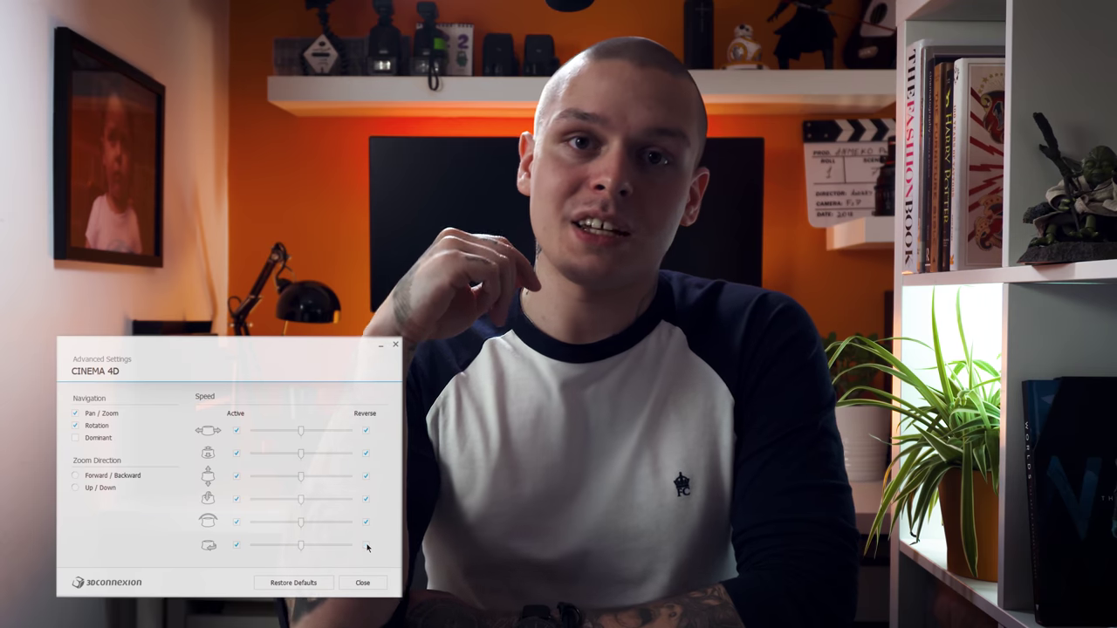